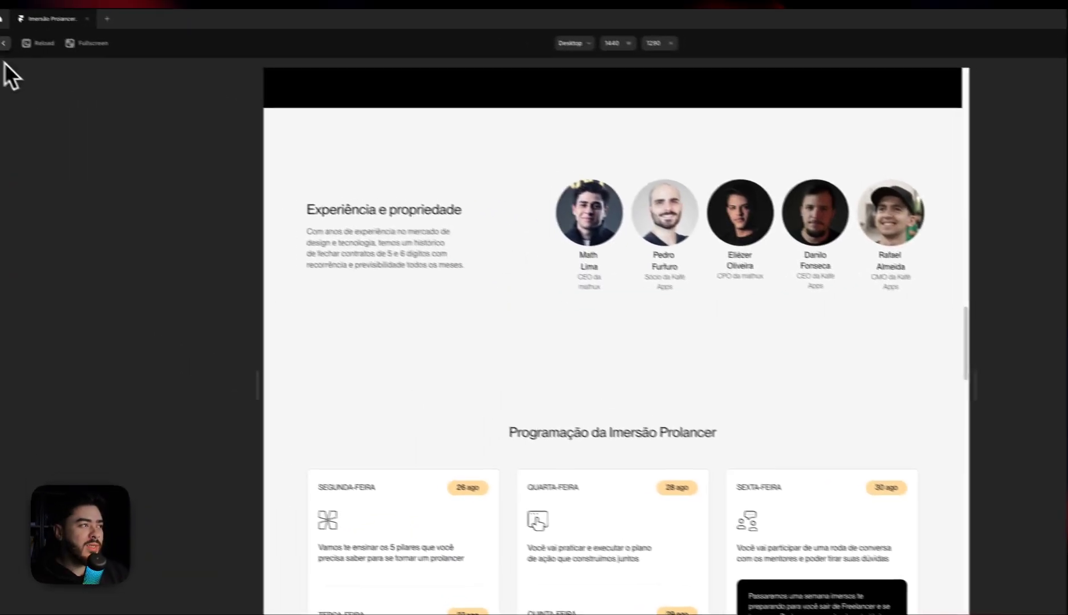
Close the page preview and select the background component of the Testimonials section in the Desktop breakpoint
click(33, 50)
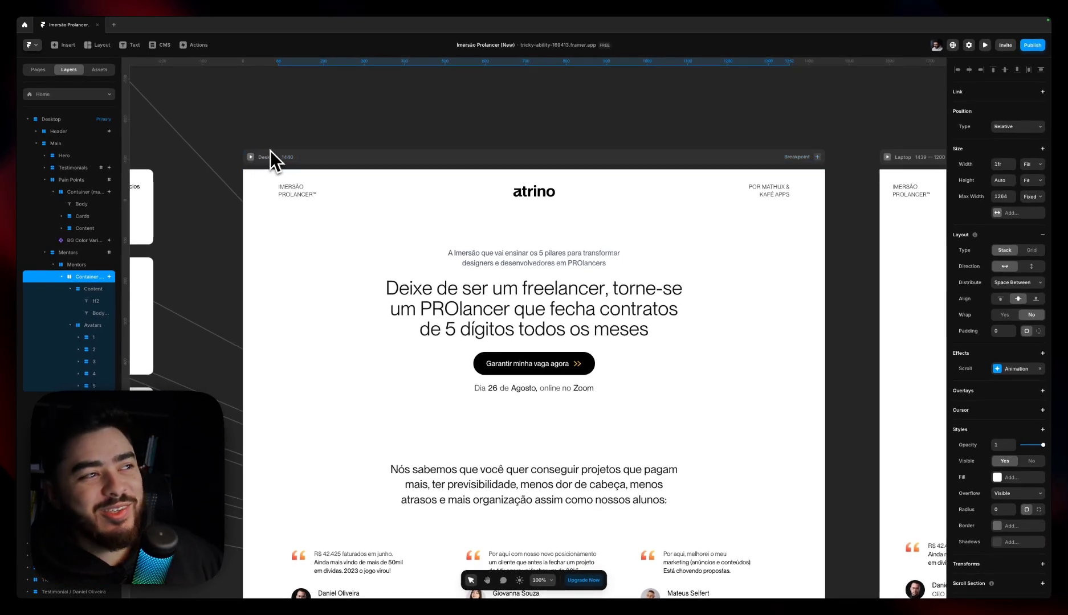
scroll(300, 159, down, 3)
scroll(304, 162, down, 5)
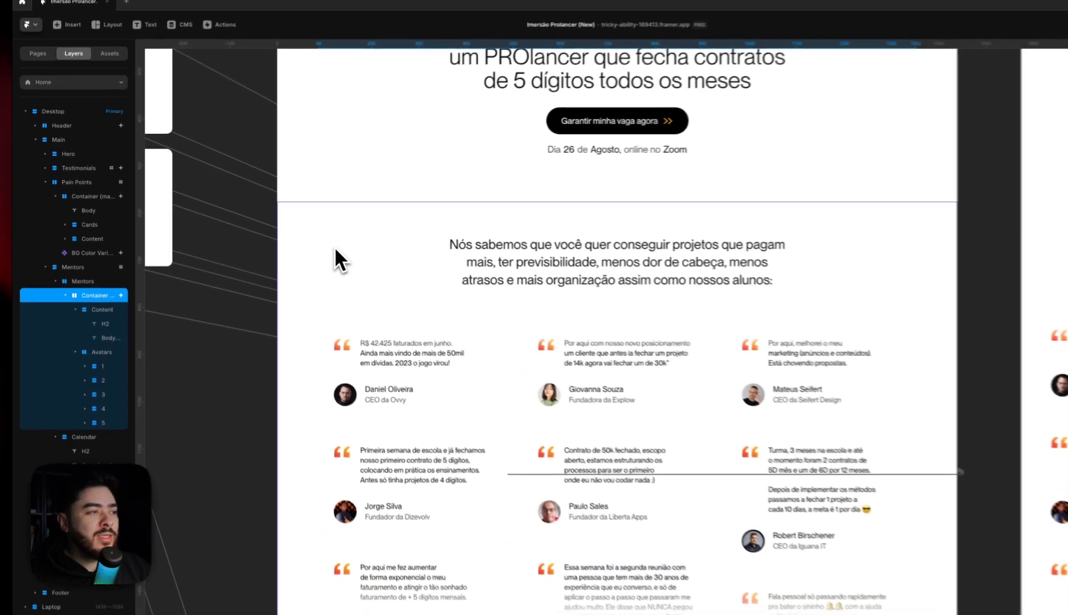
double_click(296, 233)
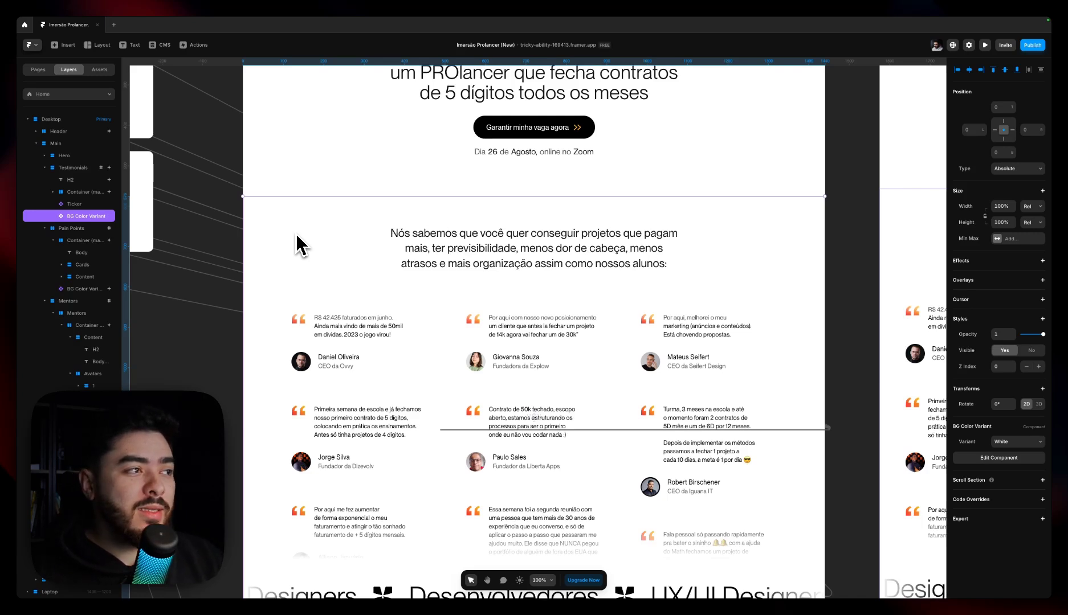
Collapse the Testimonials, Pain Points and Mentors layers and select the Testimonials section
click(80, 167)
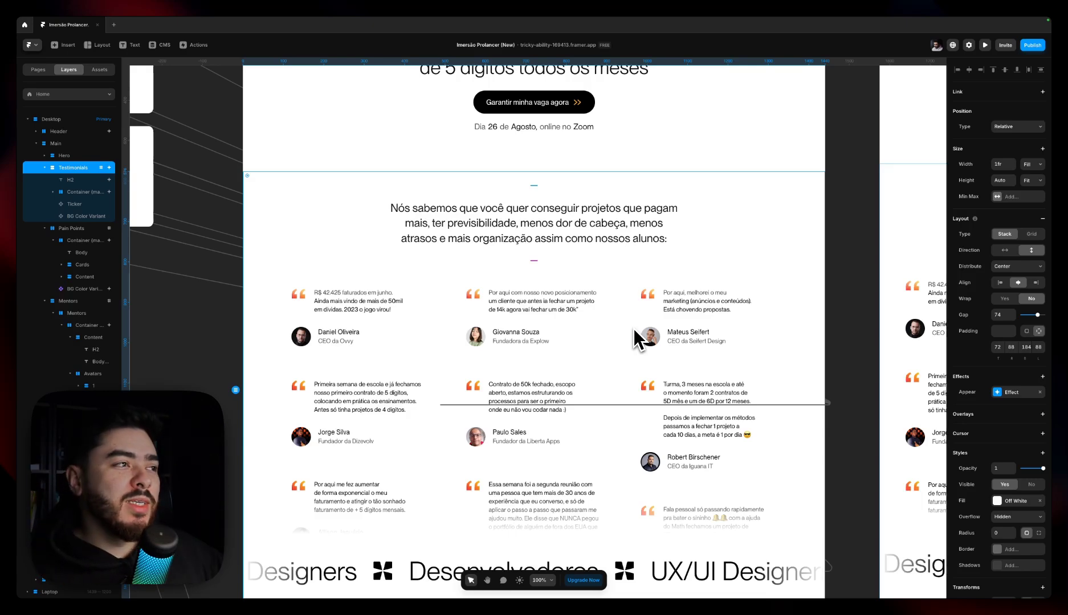
click(45, 169)
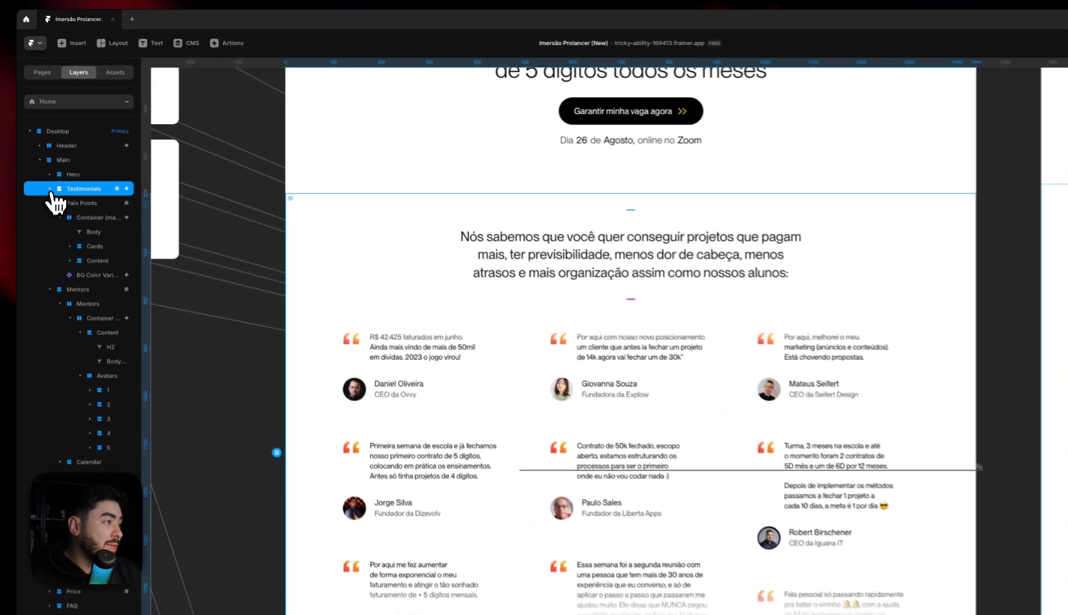
click(49, 203)
click(77, 217)
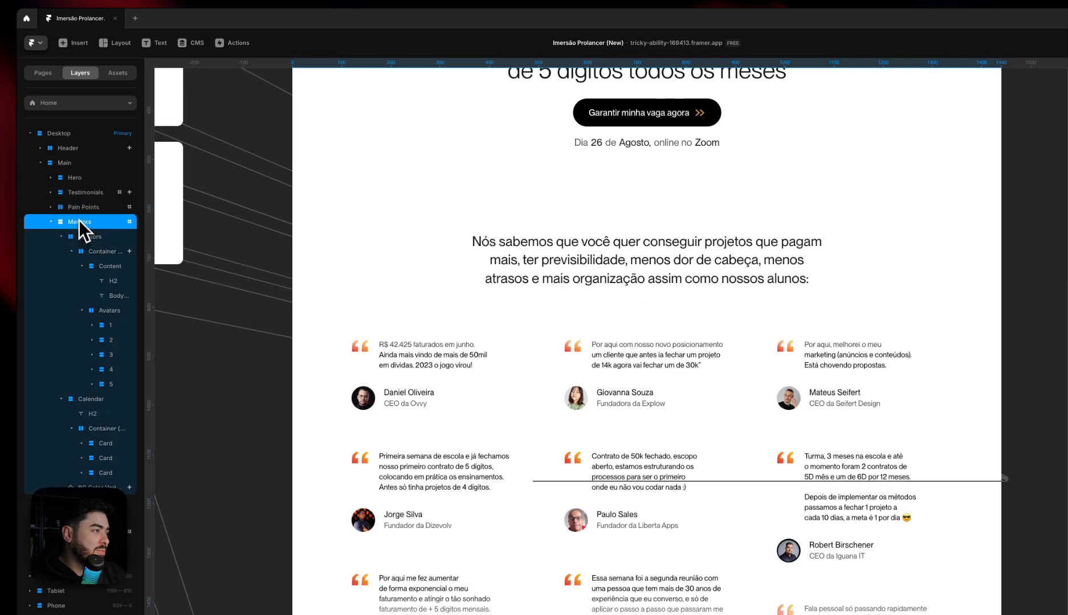
click(52, 222)
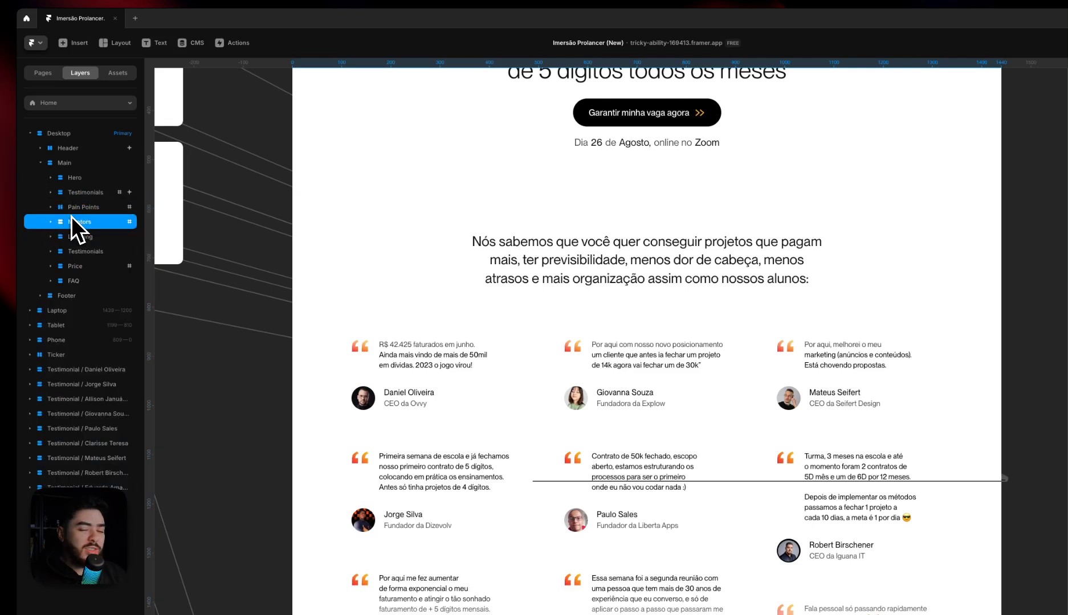
click(92, 198)
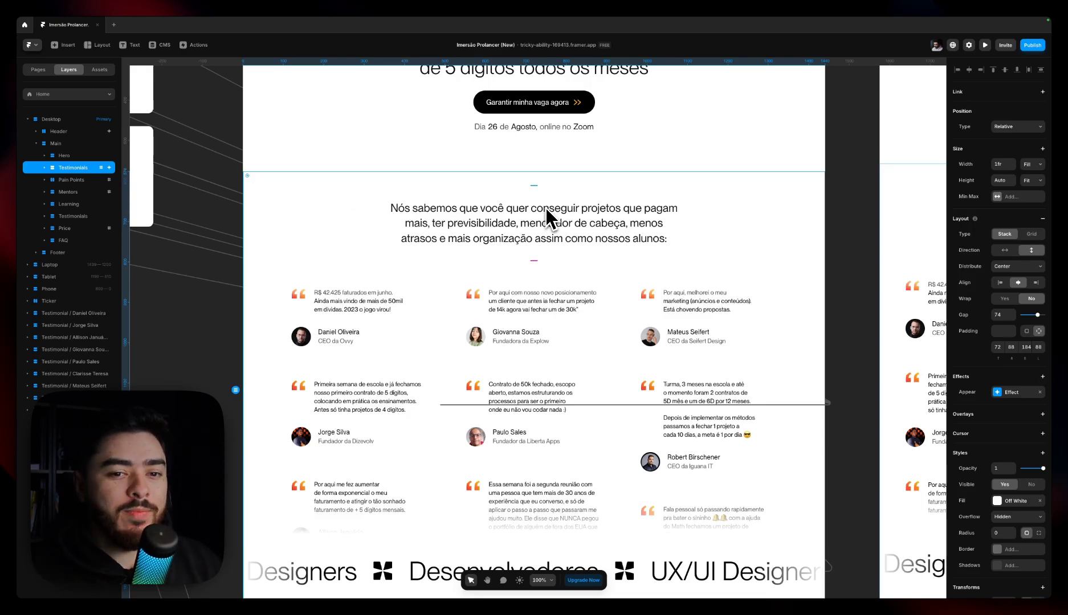
Expand the Testimonials section and inspect its BG Color Variant layer and parent section settings
scroll(534, 272, down, 5)
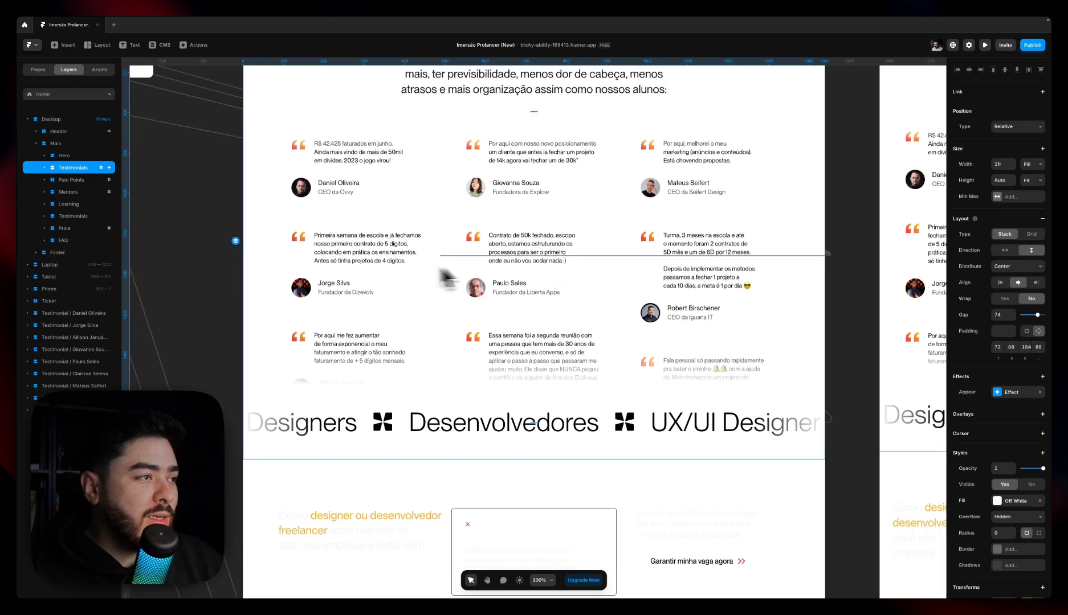
scroll(439, 268, up, 1)
click(45, 167)
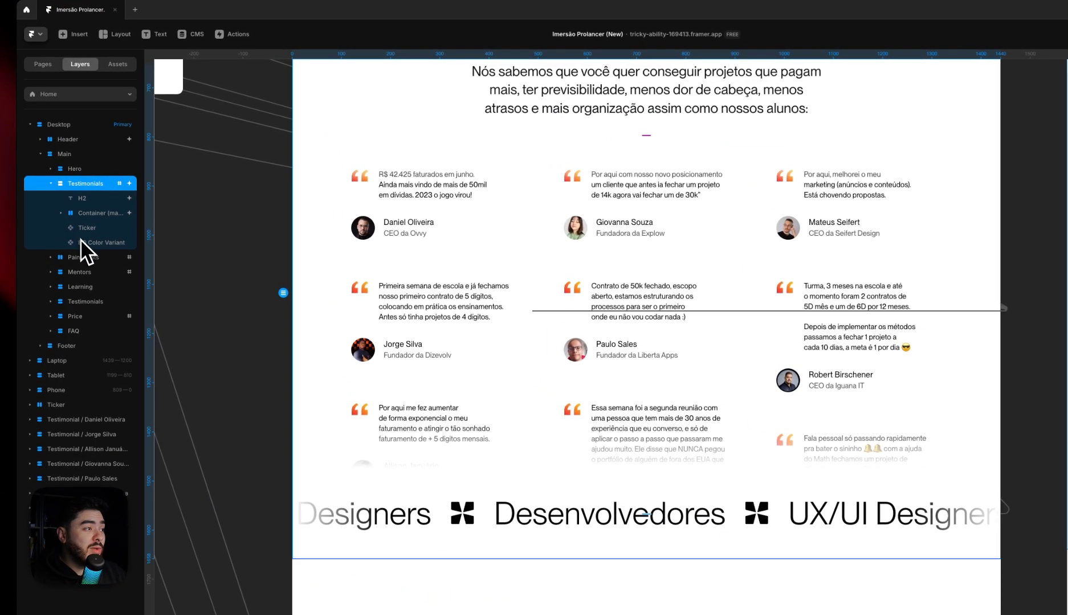
click(80, 240)
scroll(778, 278, up, 5)
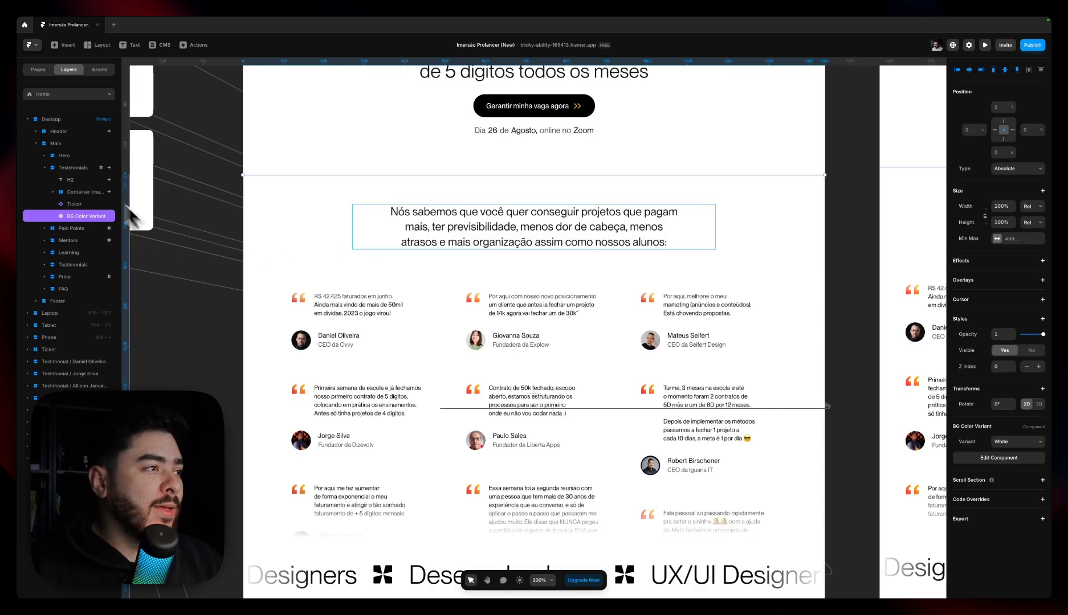
click(80, 168)
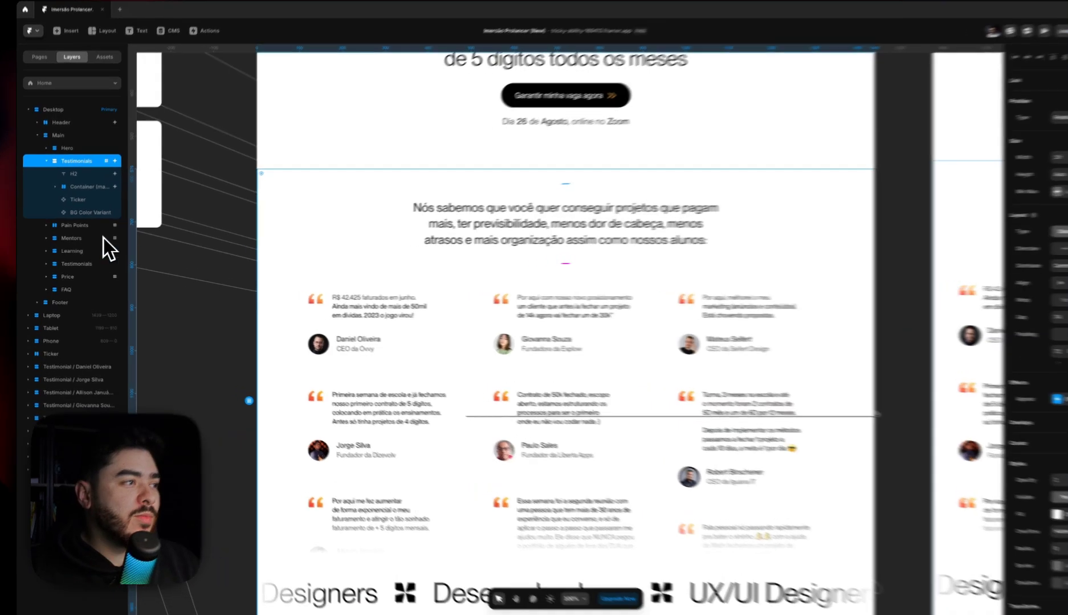
click(79, 217)
Select the BG Color Variant component of the Pain Points section and examine the area it covers
scroll(414, 295, down, 6)
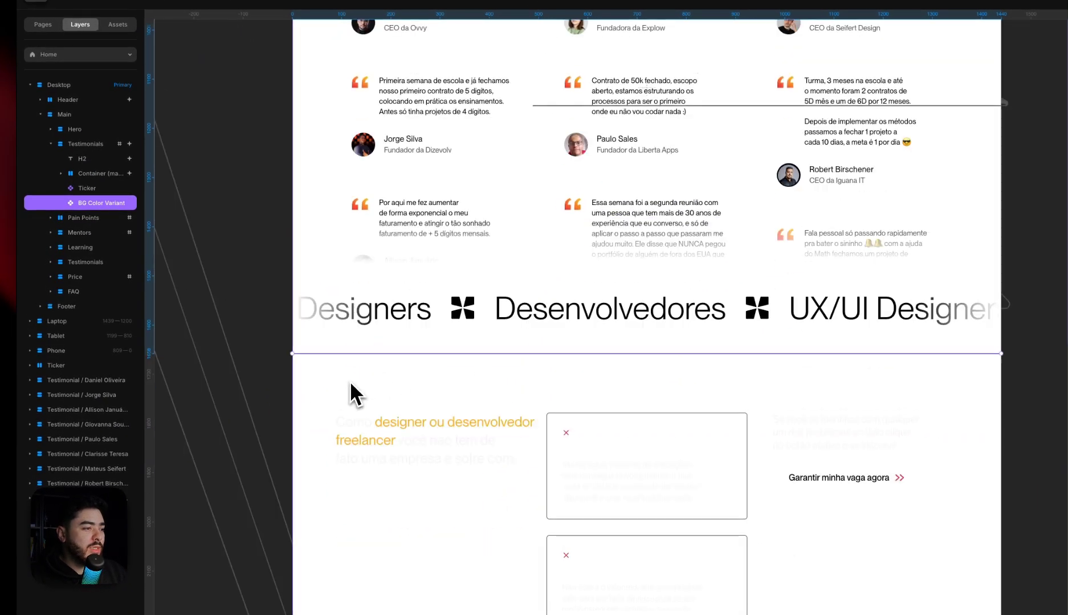
scroll(350, 381, down, 2)
super+click(349, 376)
scroll(581, 197, down, 3)
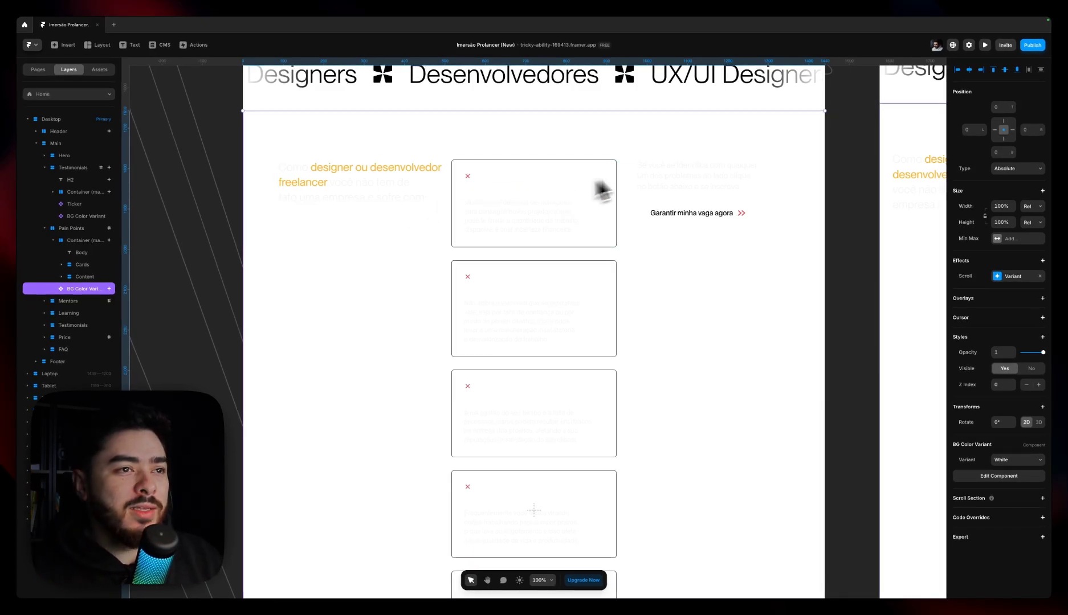
scroll(604, 276, down, 5)
scroll(602, 296, down, 2)
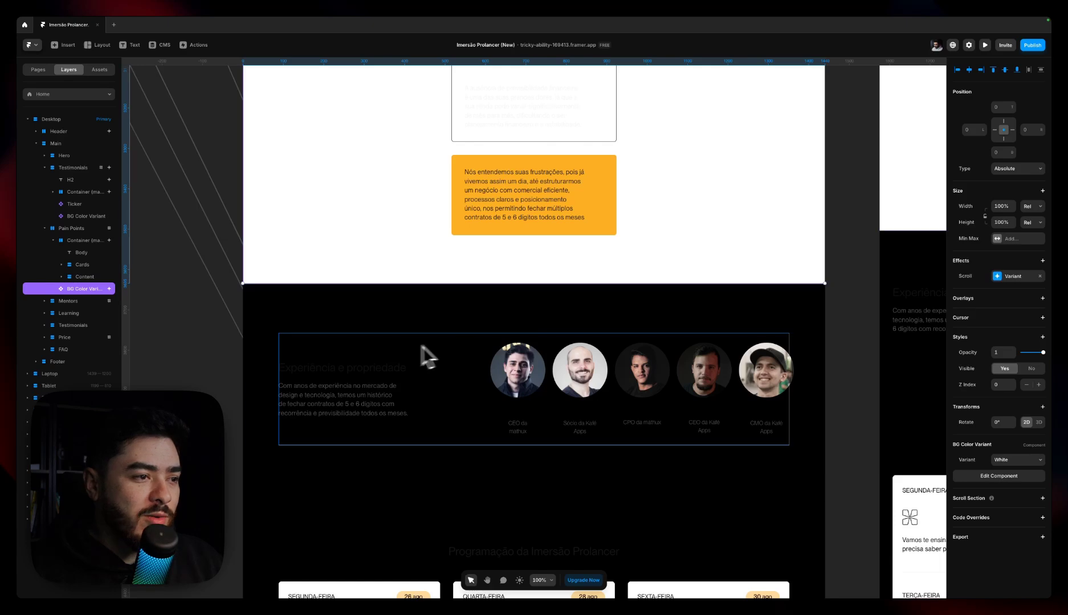
scroll(434, 353, up, 5)
scroll(605, 376, up, 6)
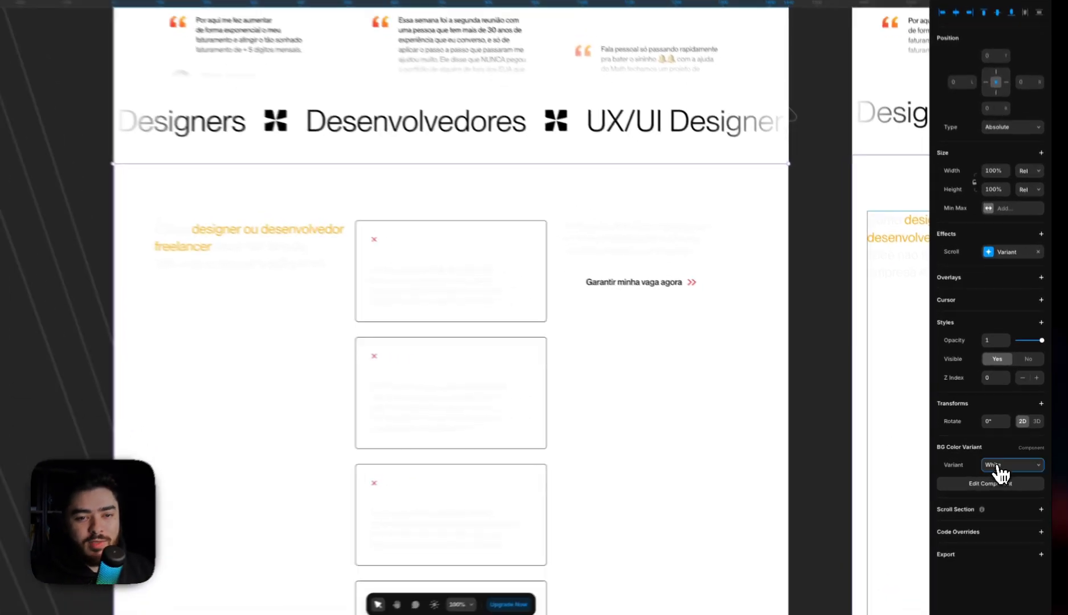
Try the Black variant on the Pain Points background component and return it to White
click(1011, 461)
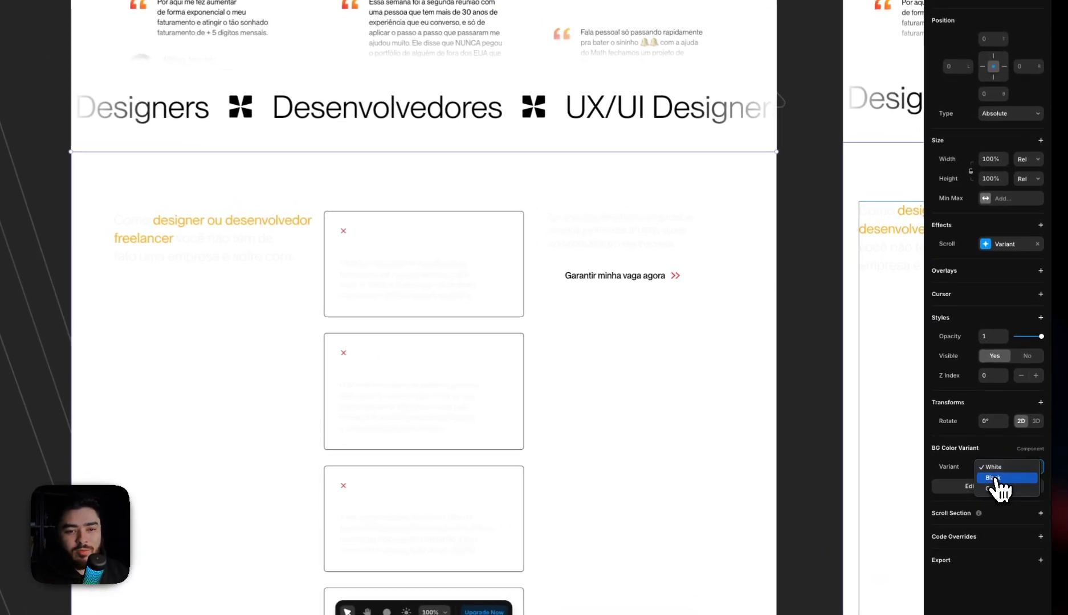
click(993, 478)
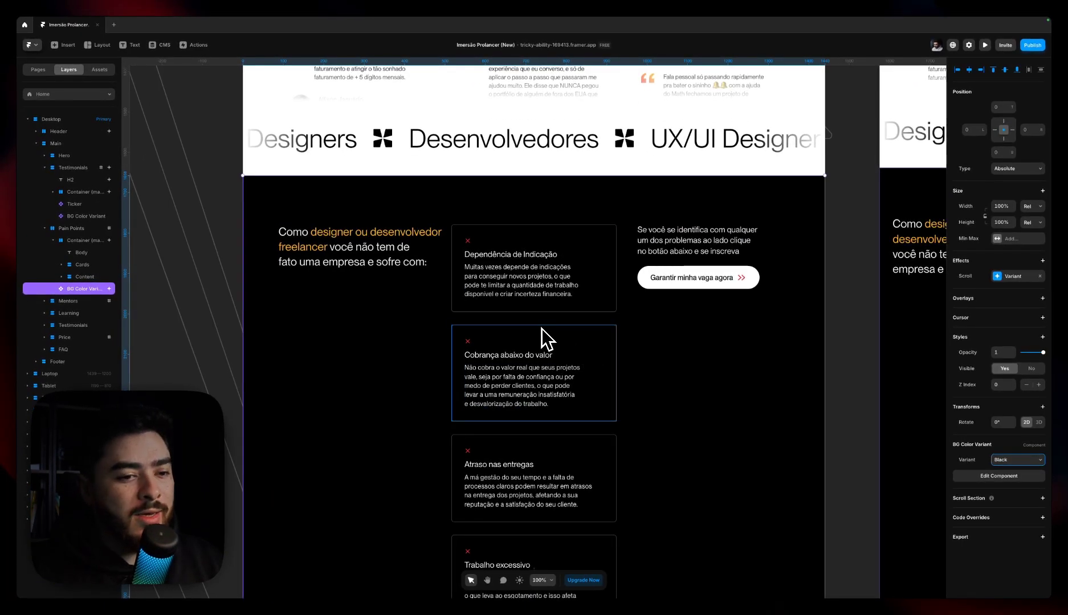
scroll(543, 330, down, 1)
click(1016, 460)
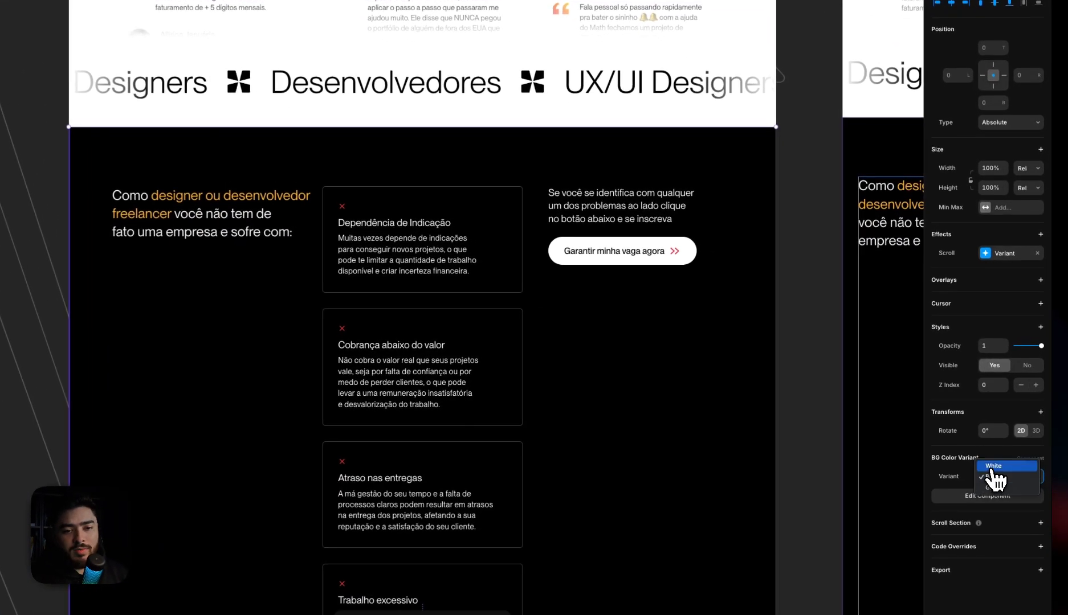
click(1012, 471)
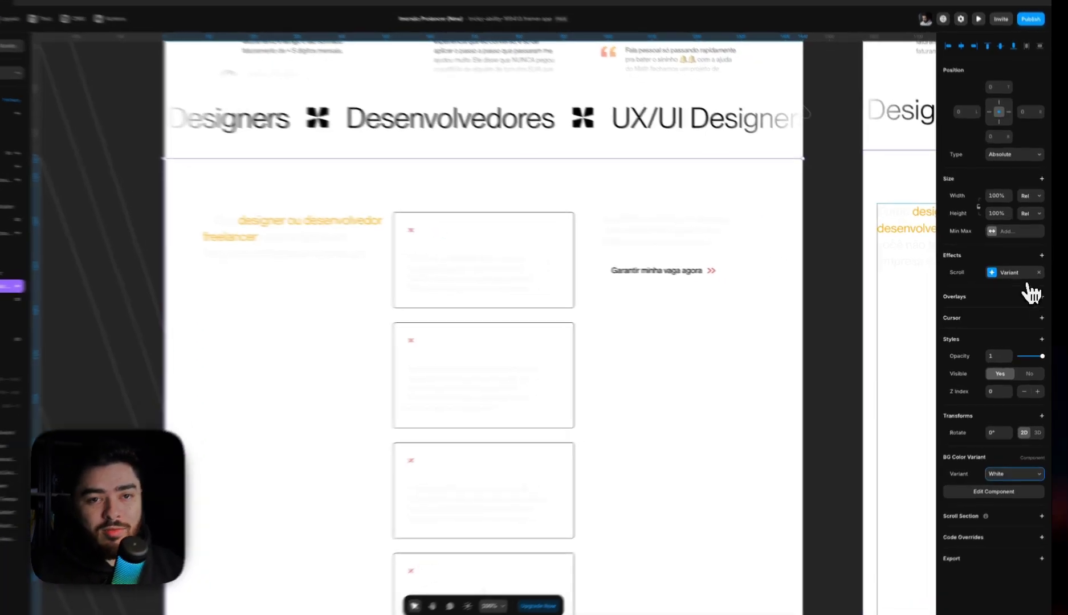
Review the Pain Points background's scroll variant settings and the scroll section names of the Testimonials and Pain Points sections
click(1028, 278)
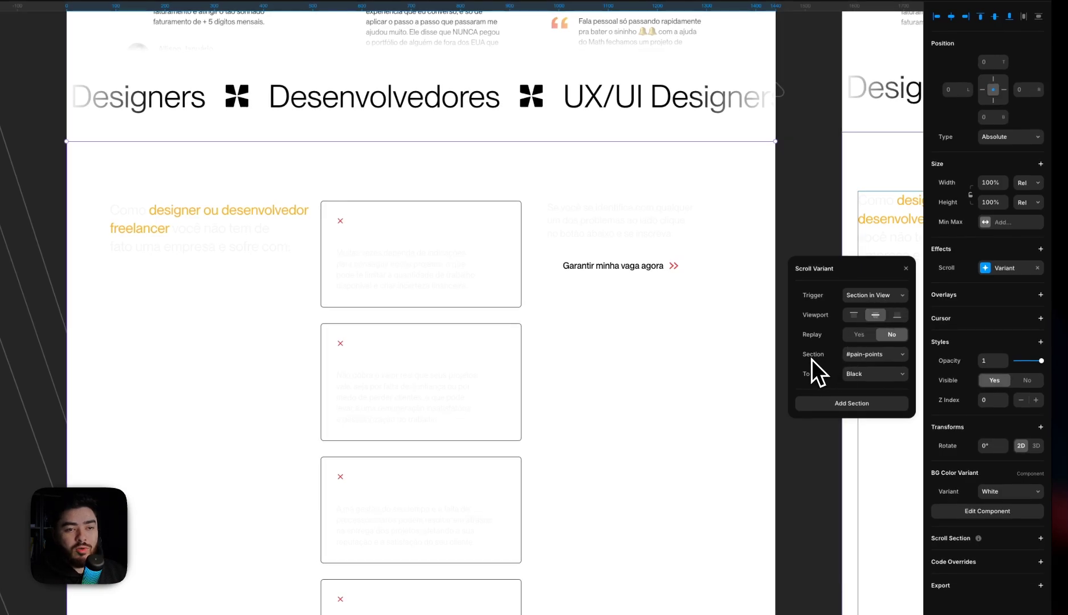
click(905, 269)
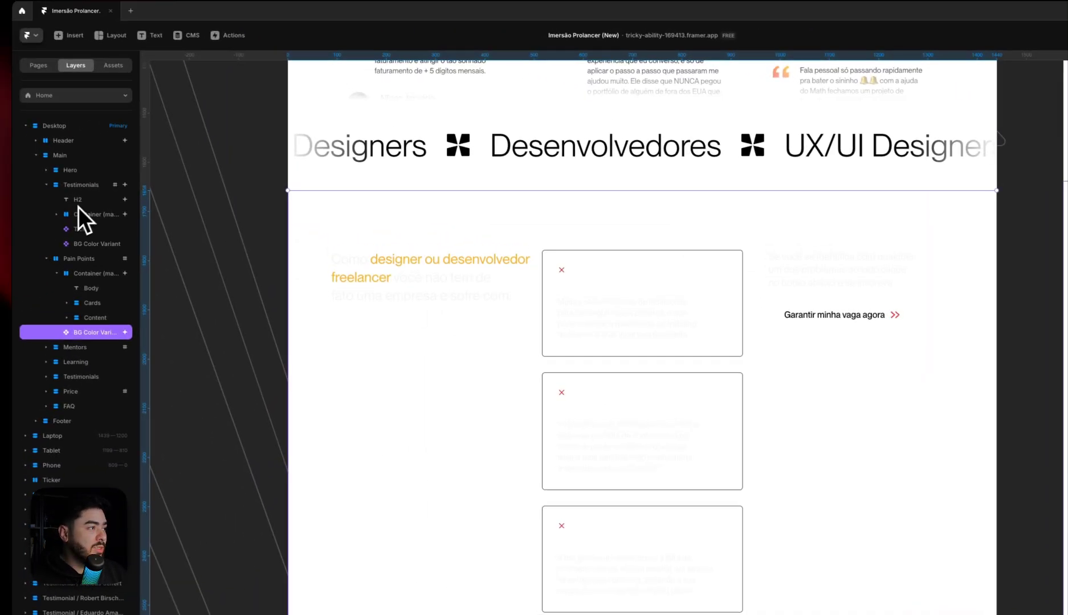
click(99, 188)
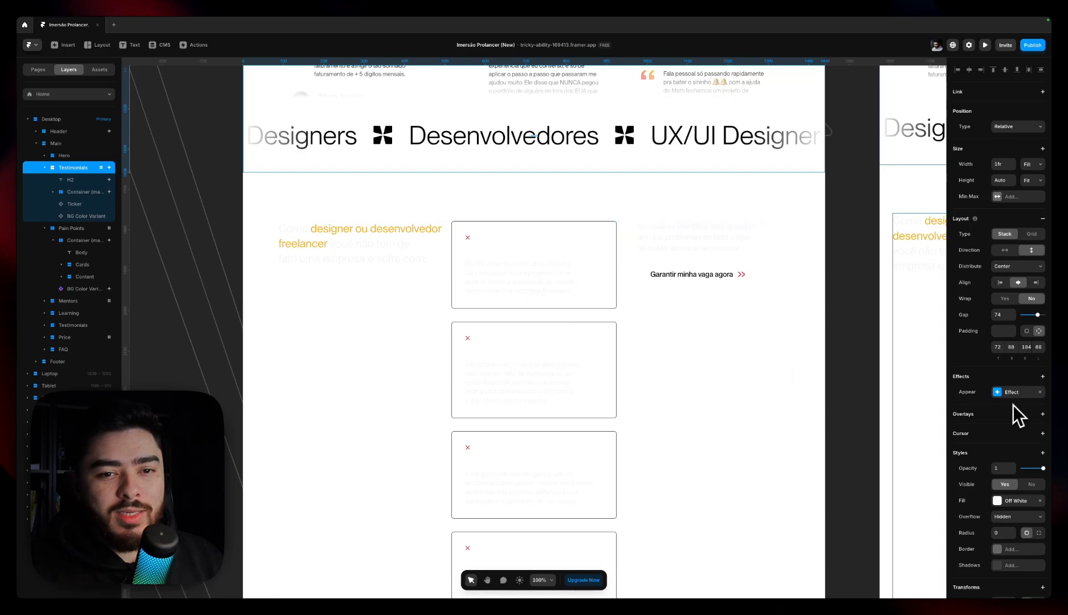
scroll(1008, 407, down, 2)
scroll(1001, 408, down, 3)
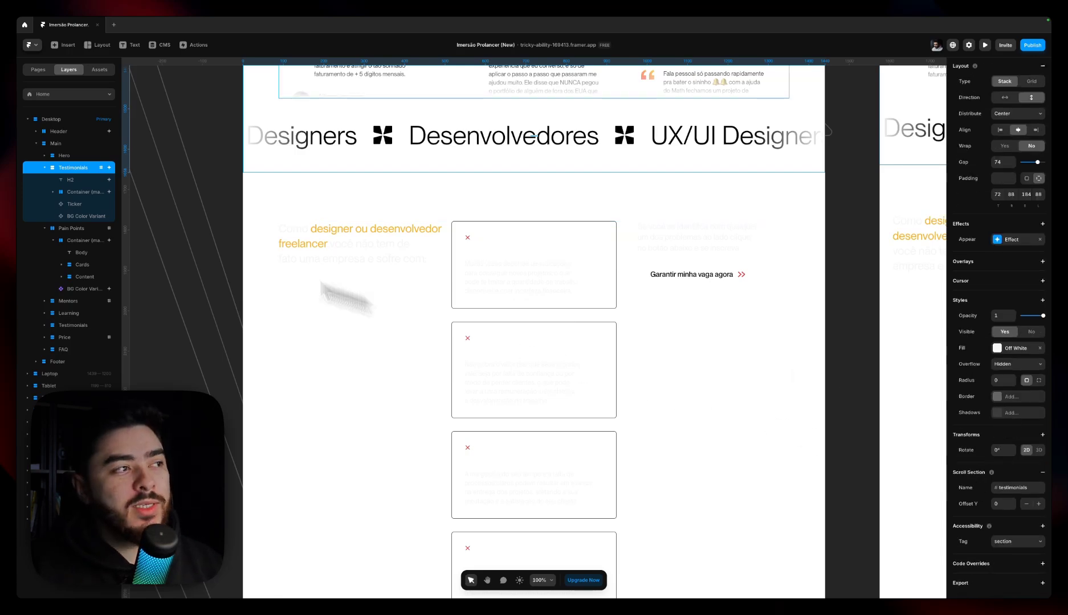
scroll(439, 210, down, 1)
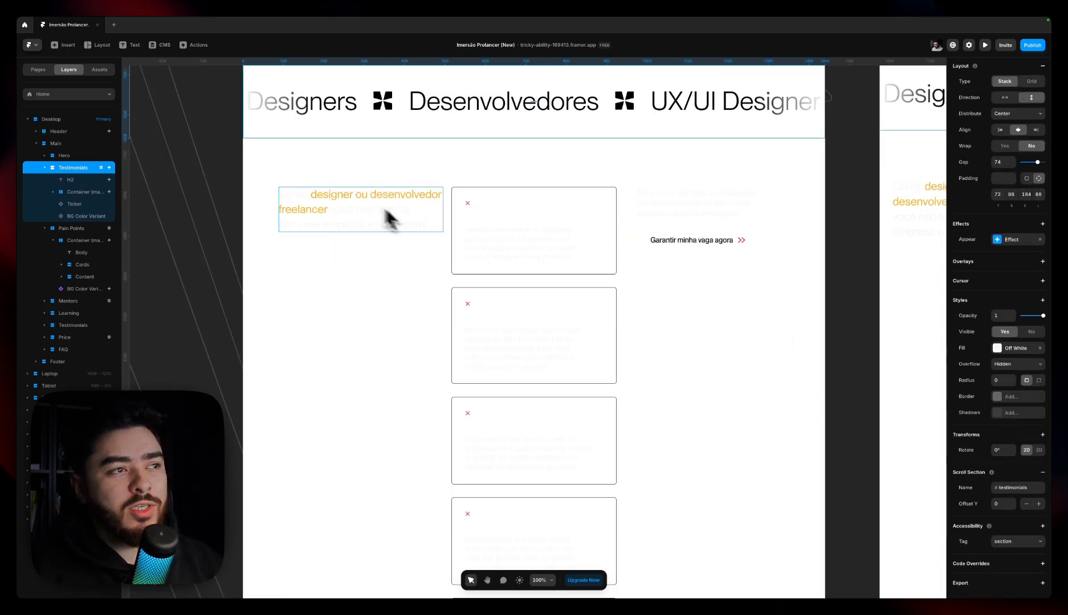
scroll(722, 222, down, 3)
scroll(437, 224, down, 5)
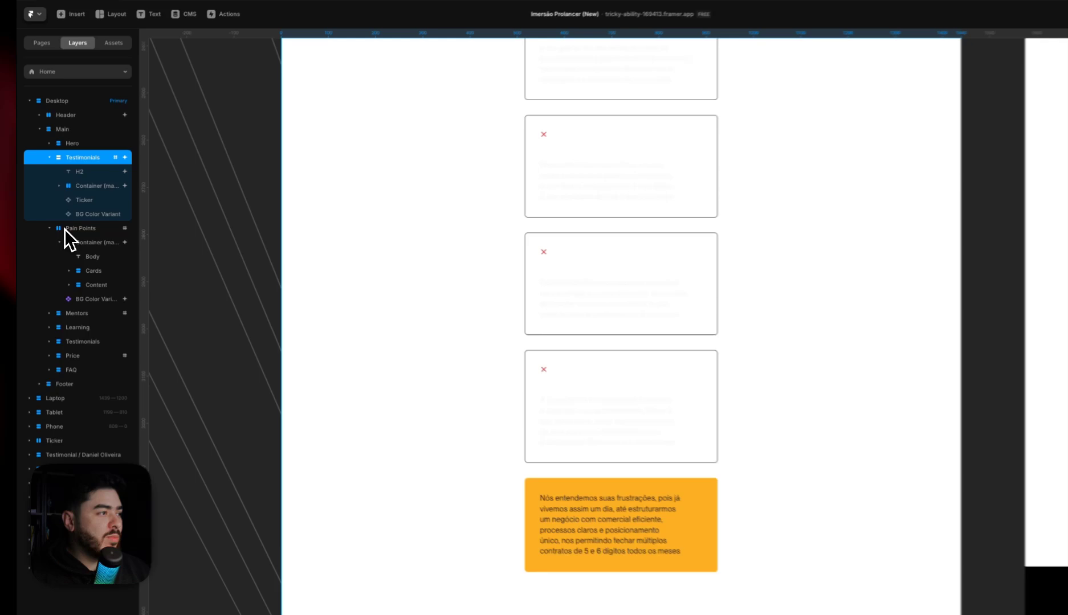
click(64, 229)
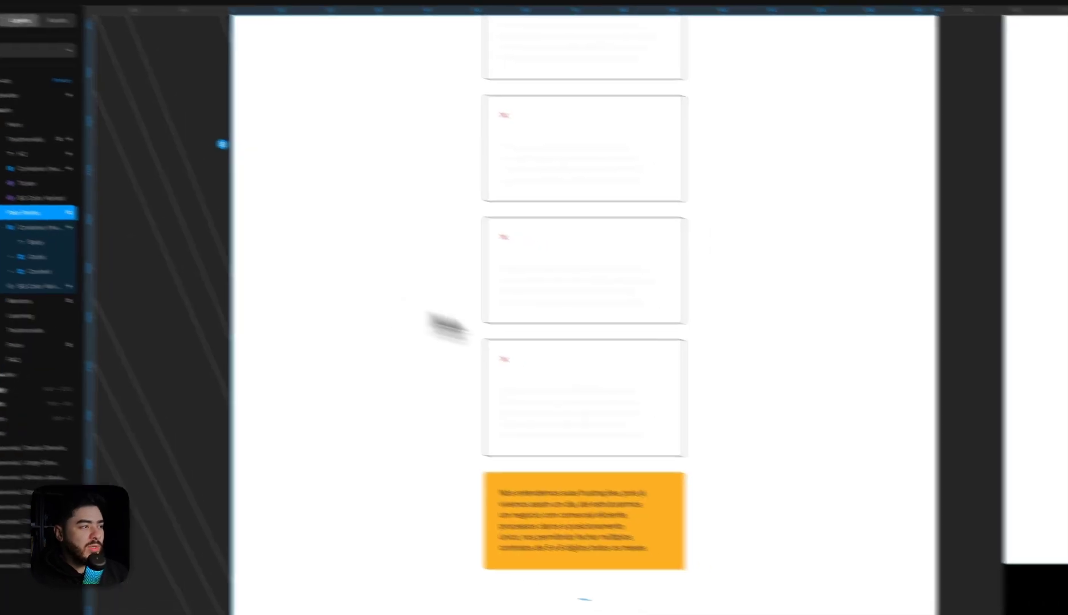
scroll(1005, 392, down, 3)
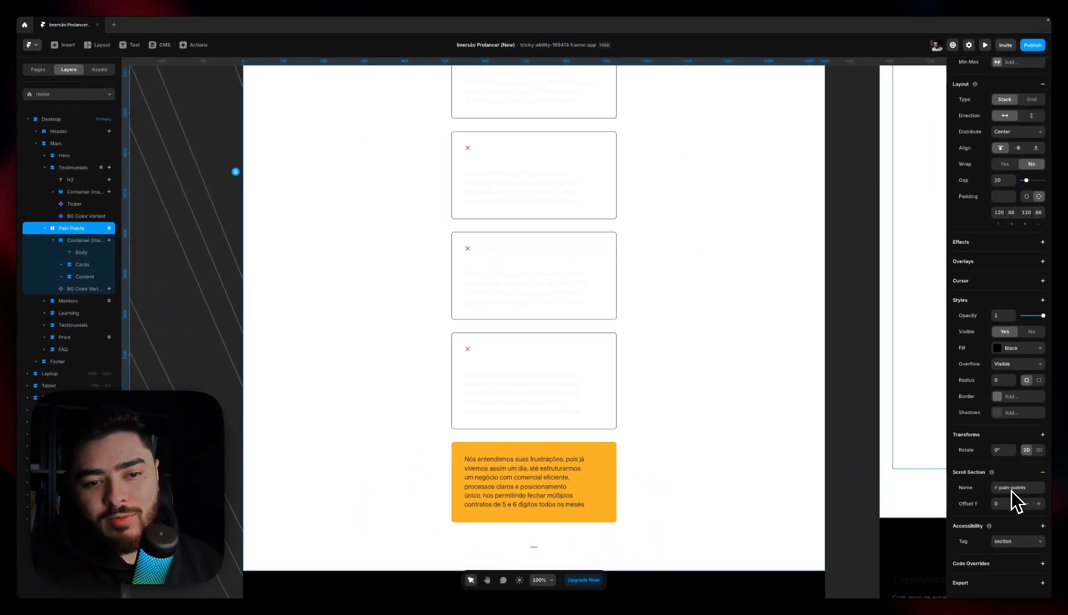
Add a scroll section named learning to the Learning section
click(95, 301)
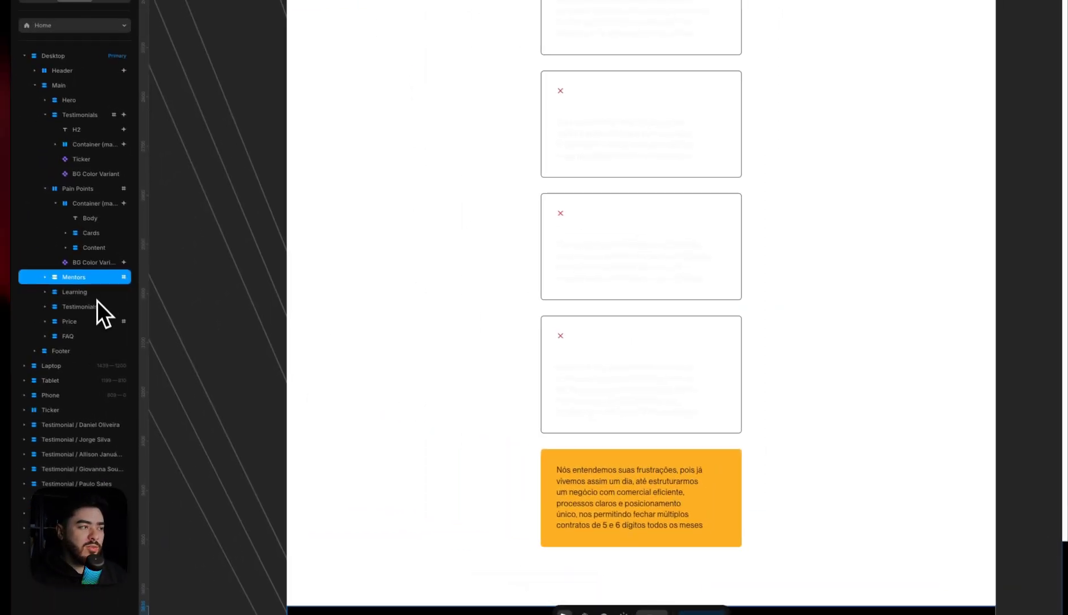
click(44, 276)
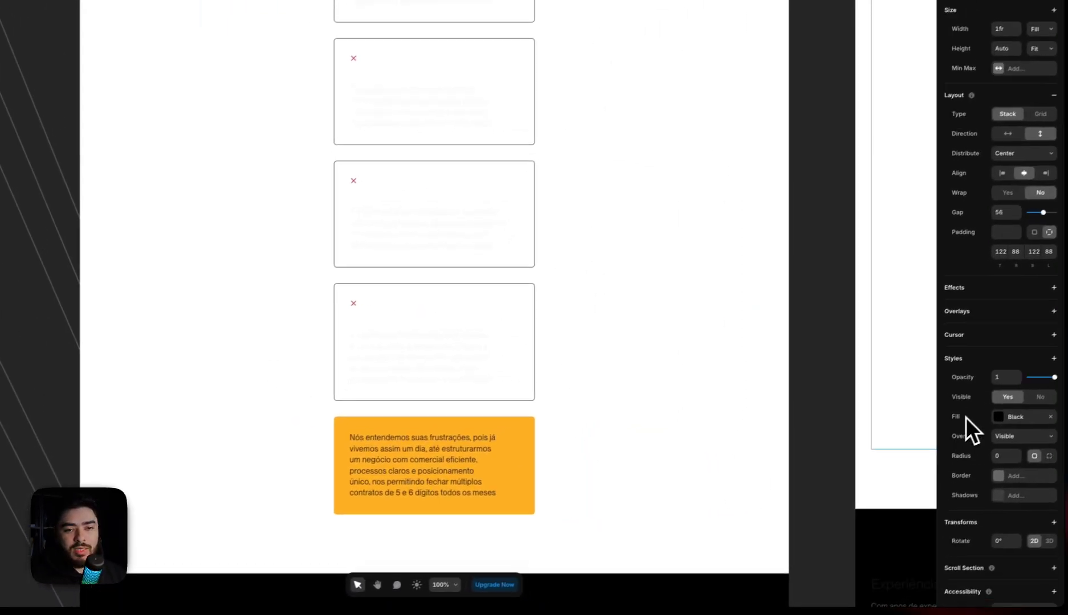
scroll(969, 434, down, 2)
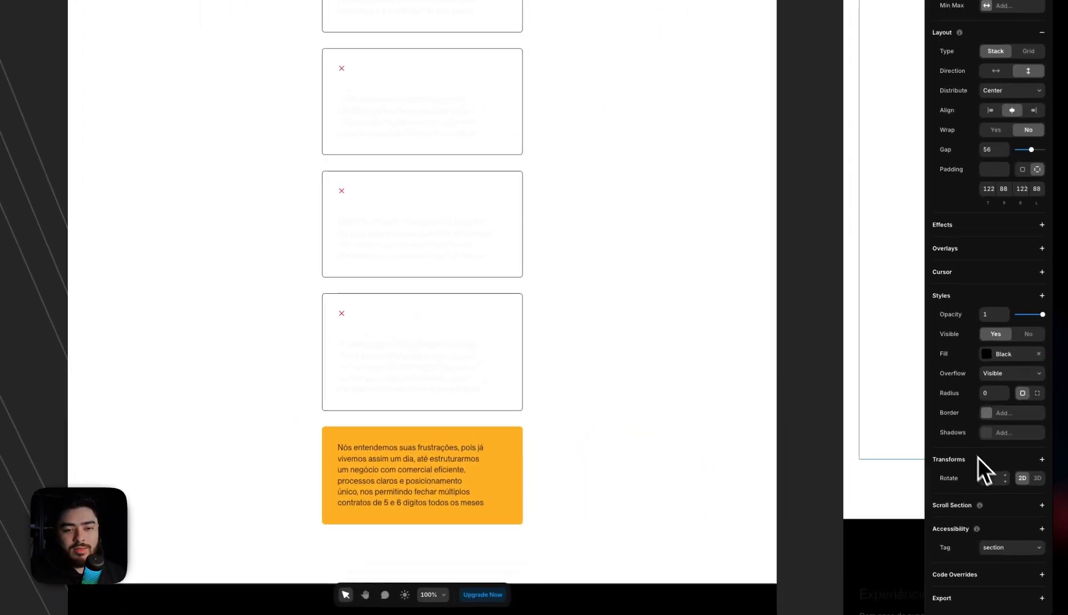
click(1054, 496)
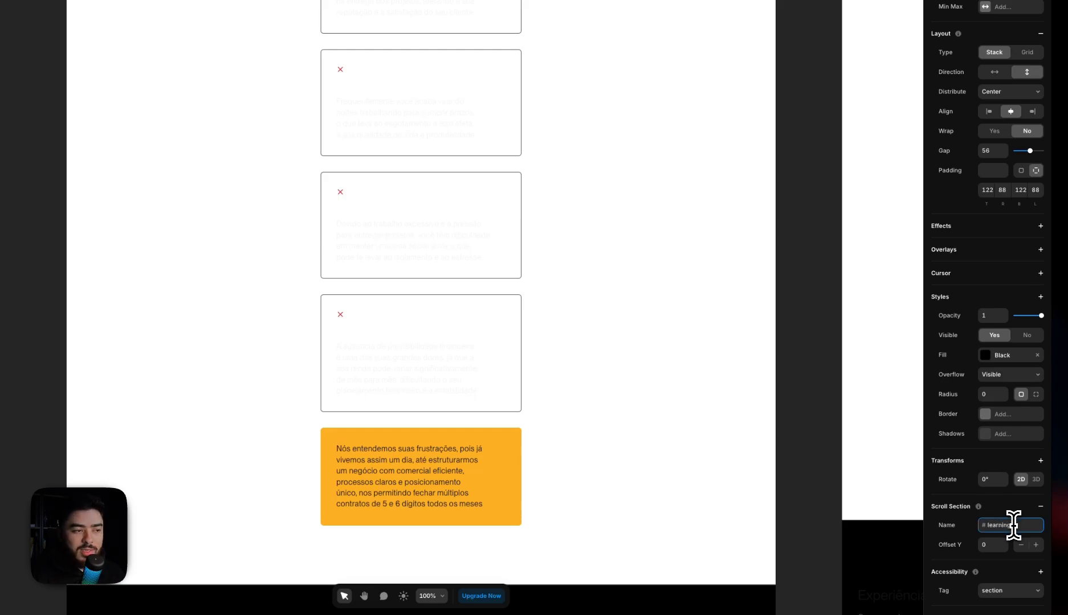
Delete the BG Color Variant component from the Pain Points section and from the Testimonials section
scroll(815, 456, up, 10)
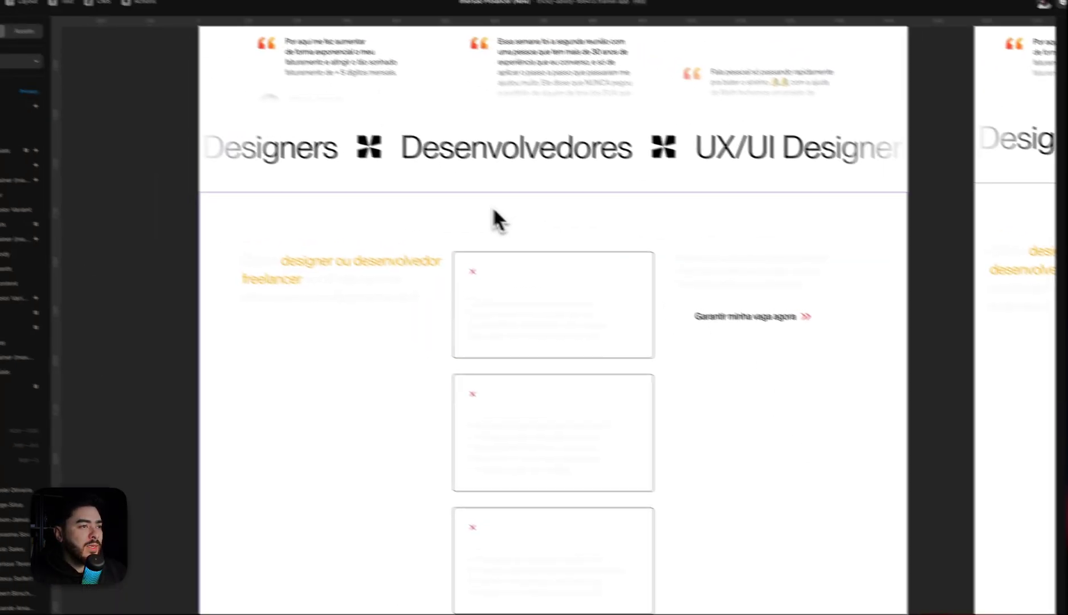
key(BackSpace)
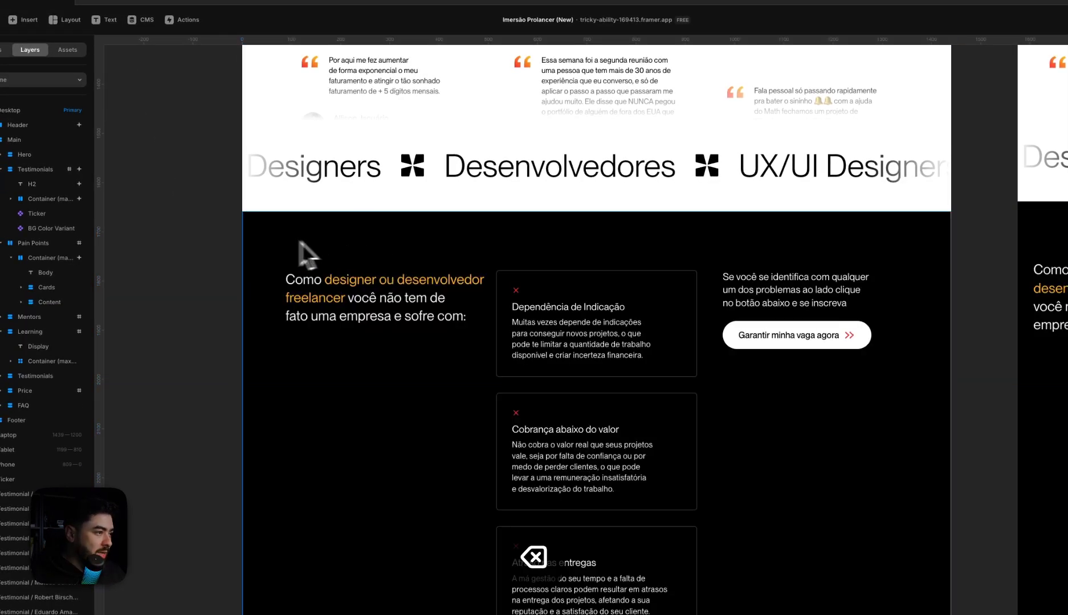
scroll(305, 252, up, 3)
click(48, 229)
scroll(427, 297, up, 5)
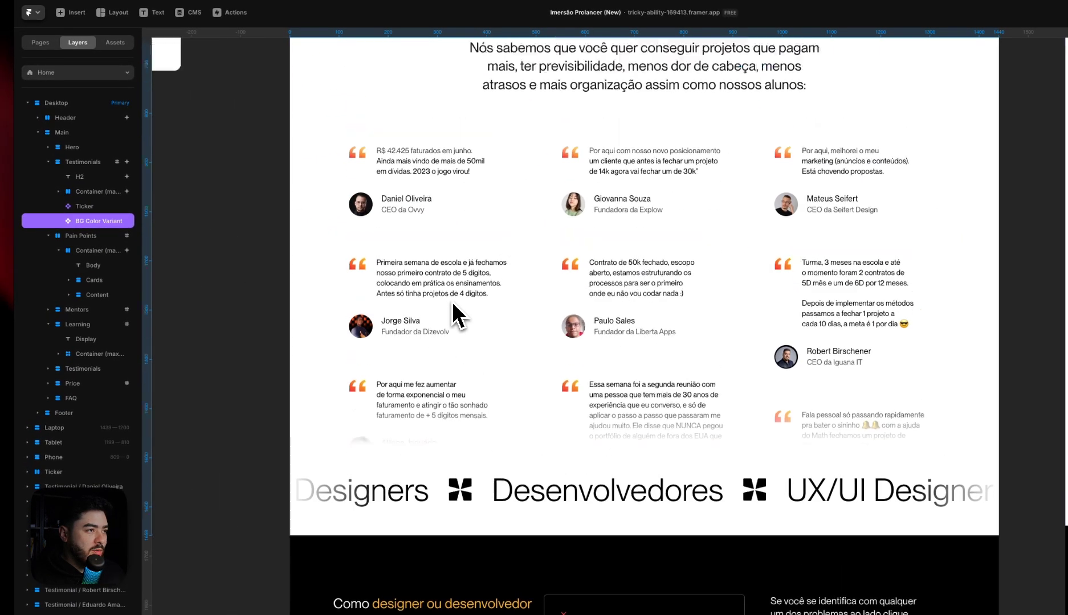
key(BackSpace)
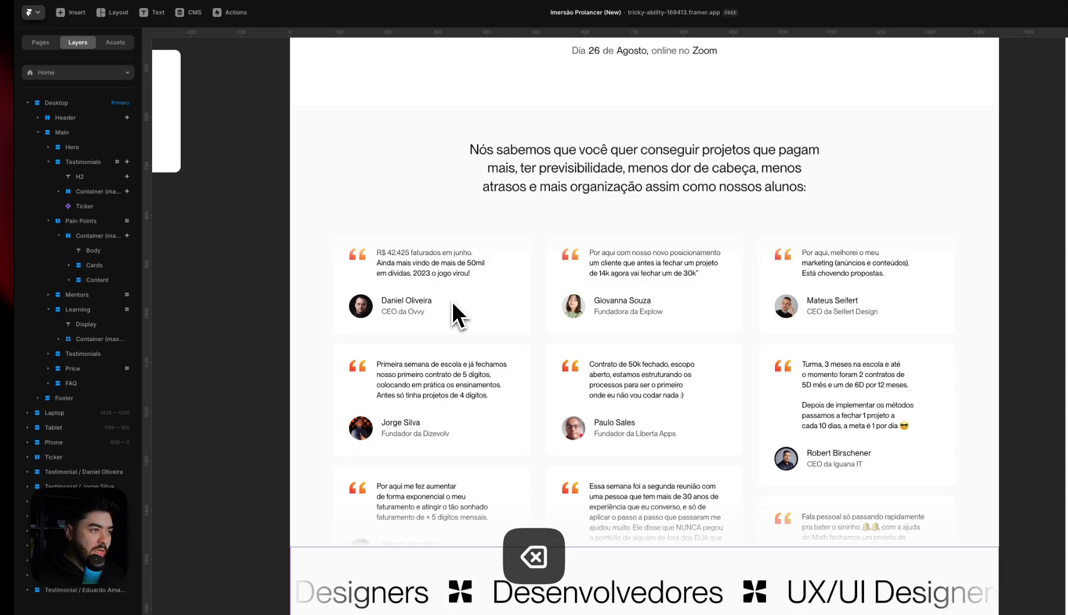
scroll(456, 301, down, 3)
scroll(469, 301, left, 3)
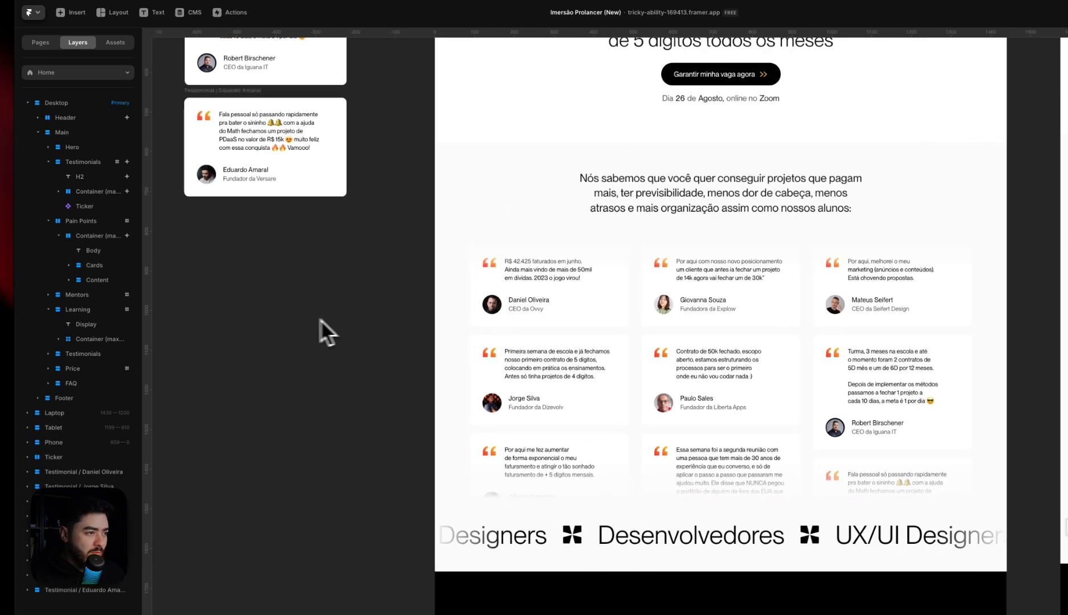
Draw a frame about 157 by 157 px on the empty canvas and move it into the Testimonials section
key(f)
drag(326, 331, 328, 332)
key(super+x)
click(475, 197)
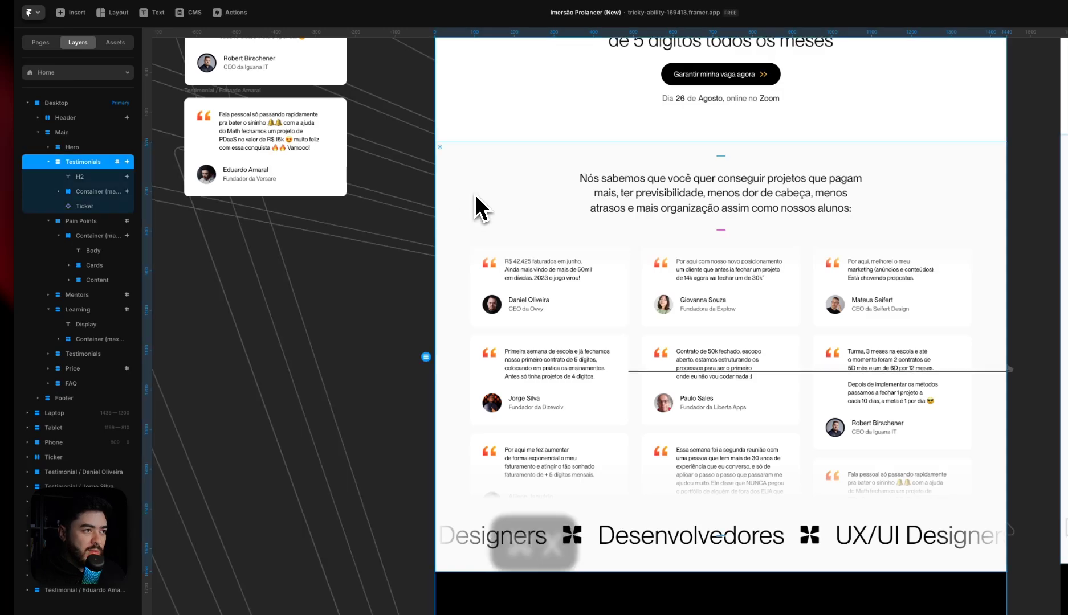
key(super+v)
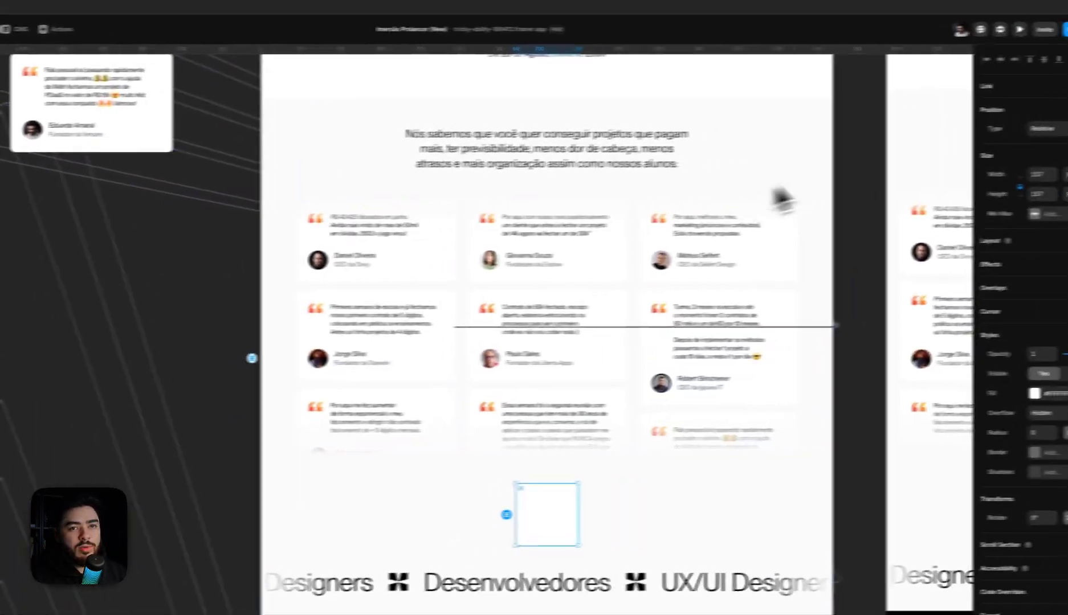
Set the new frame's position type to Absolute and align it to the Testimonials section's left and top edges
click(1004, 132)
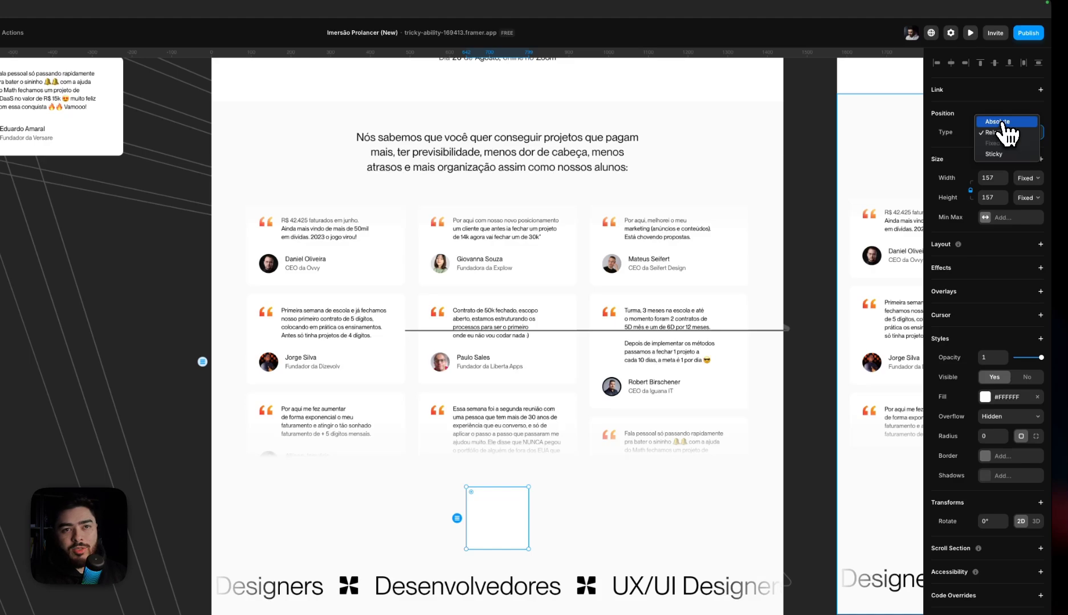
click(1001, 122)
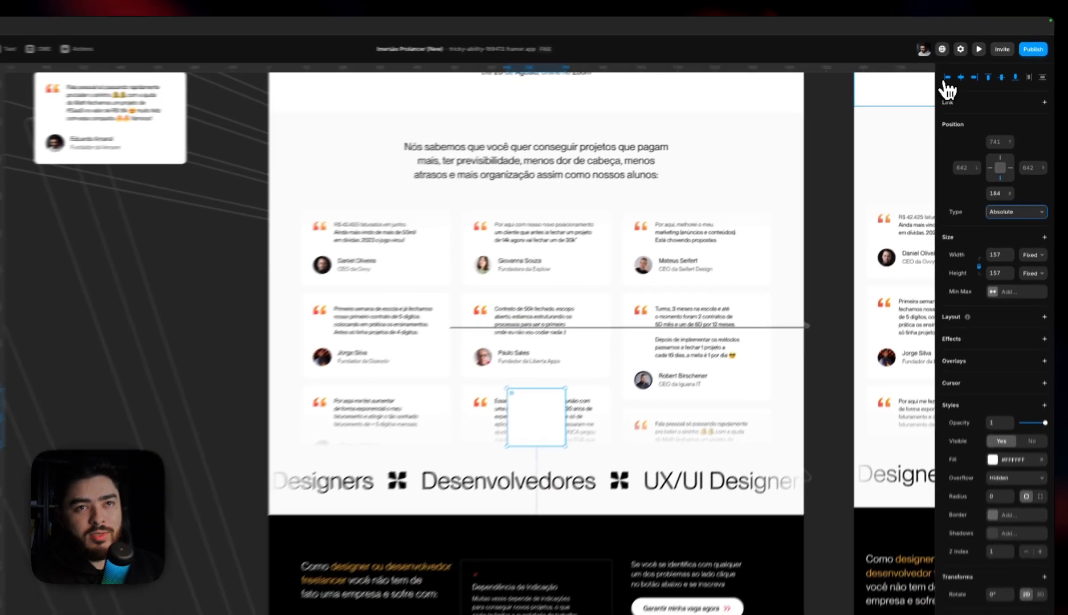
click(958, 70)
click(986, 81)
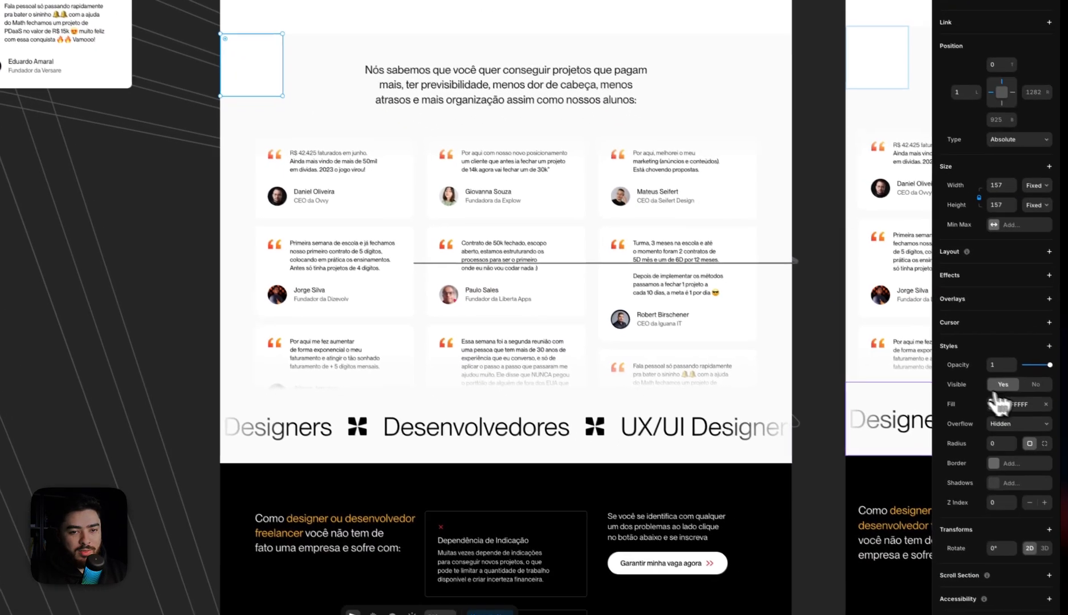
Fill the frame with the Off White style and set its width and height to 100% of the Testimonials section
click(1016, 399)
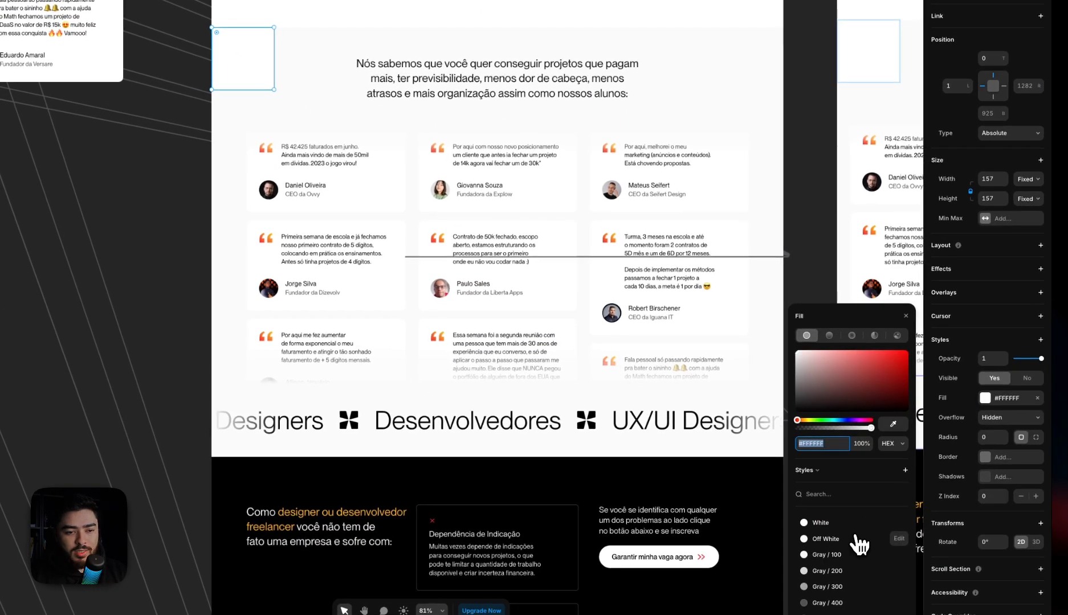
click(829, 540)
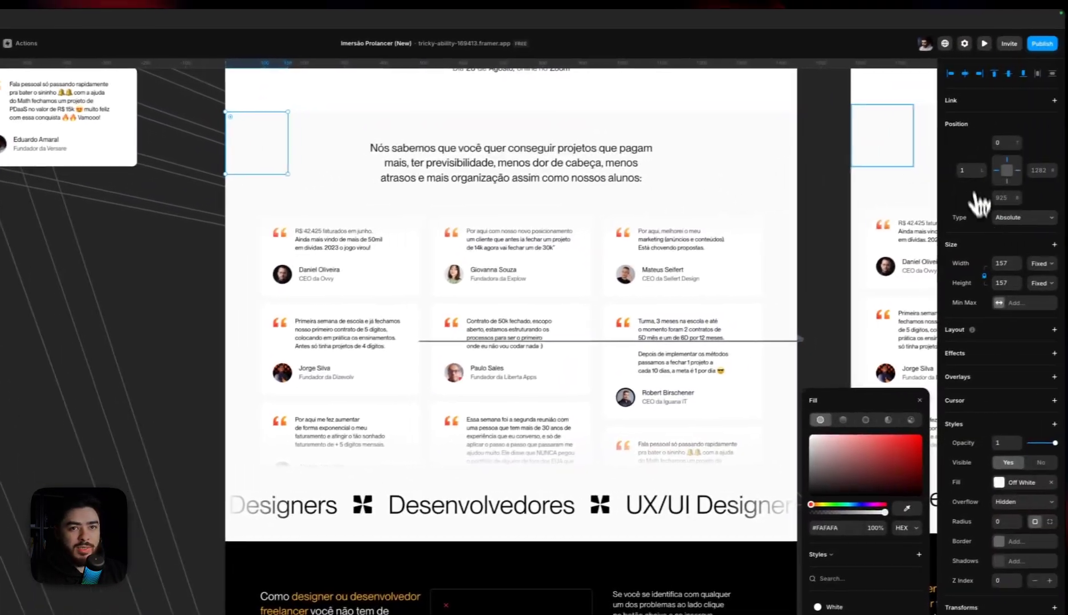
click(1064, 245)
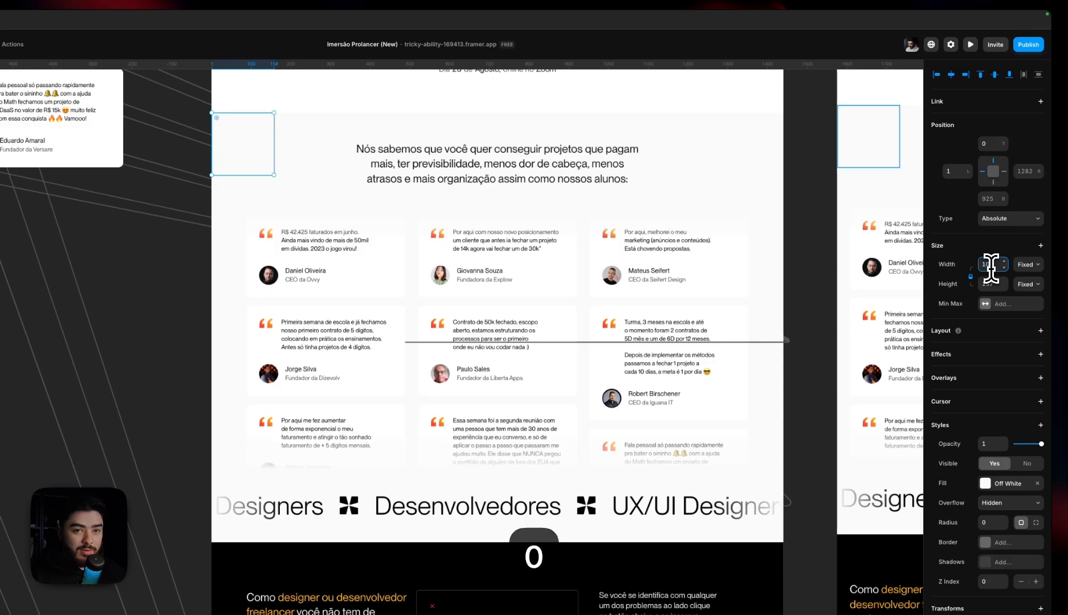
text(100%)
key(Tab)
text(100)
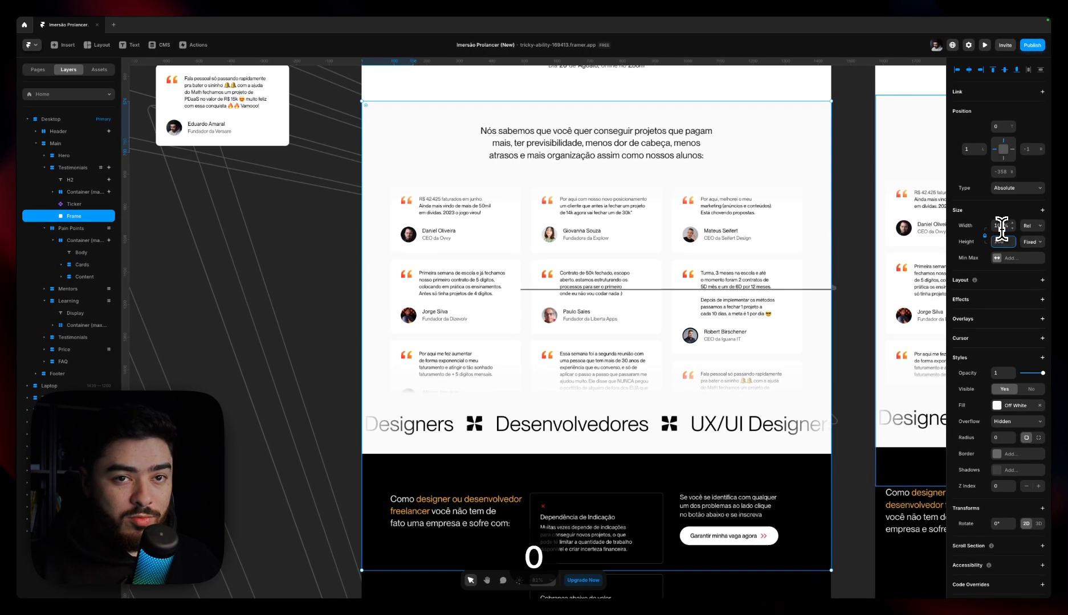
key(Tab)
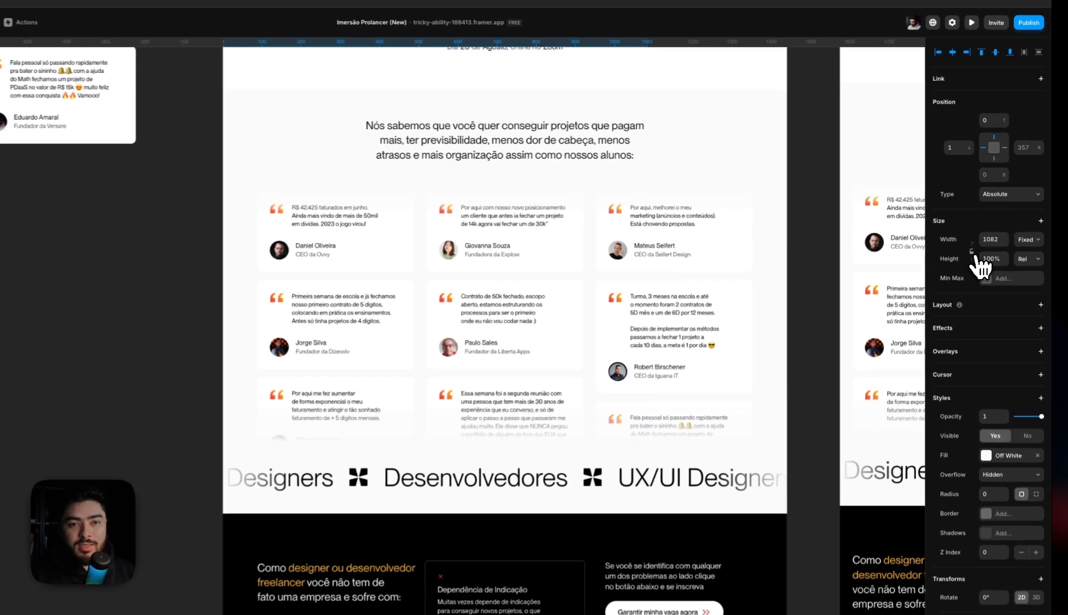
click(992, 240)
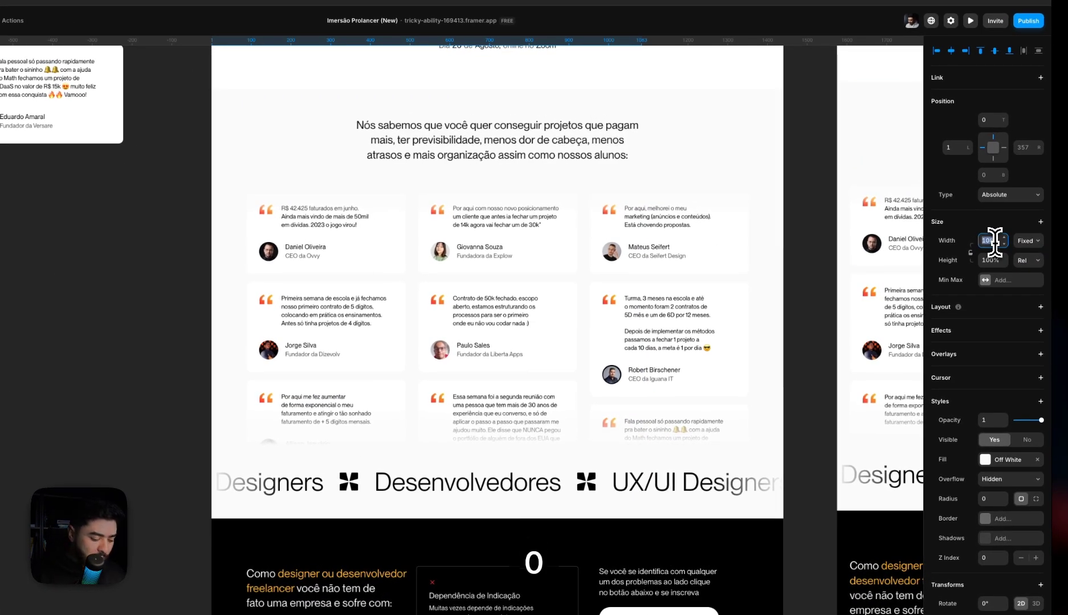
text(100%)
key(Return)
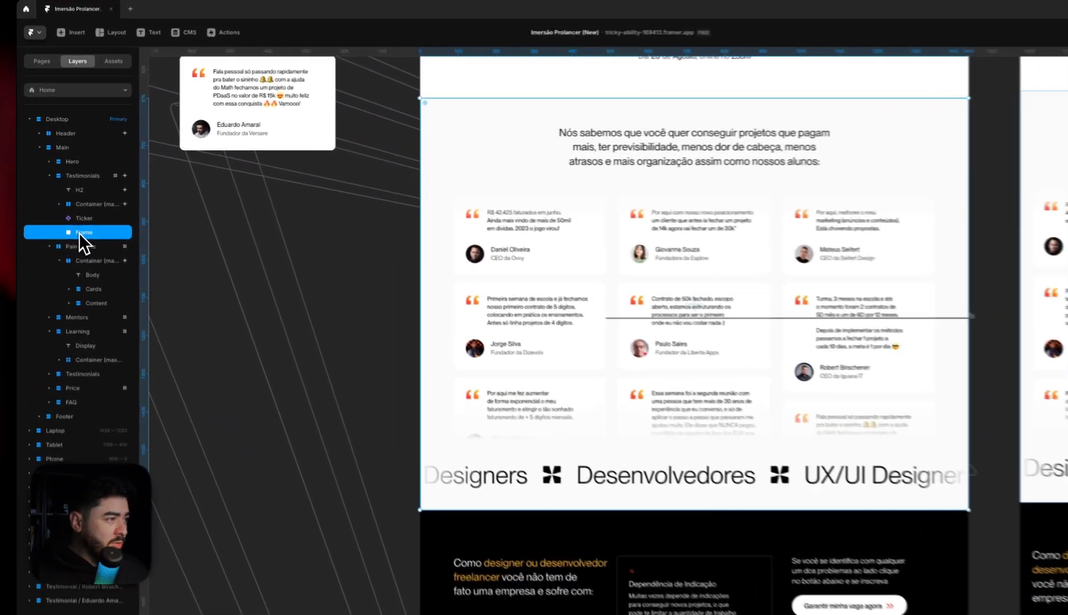
Rename the frame BG Variant Color and turn it into a component with the same name
double_click(73, 217)
text(BG )
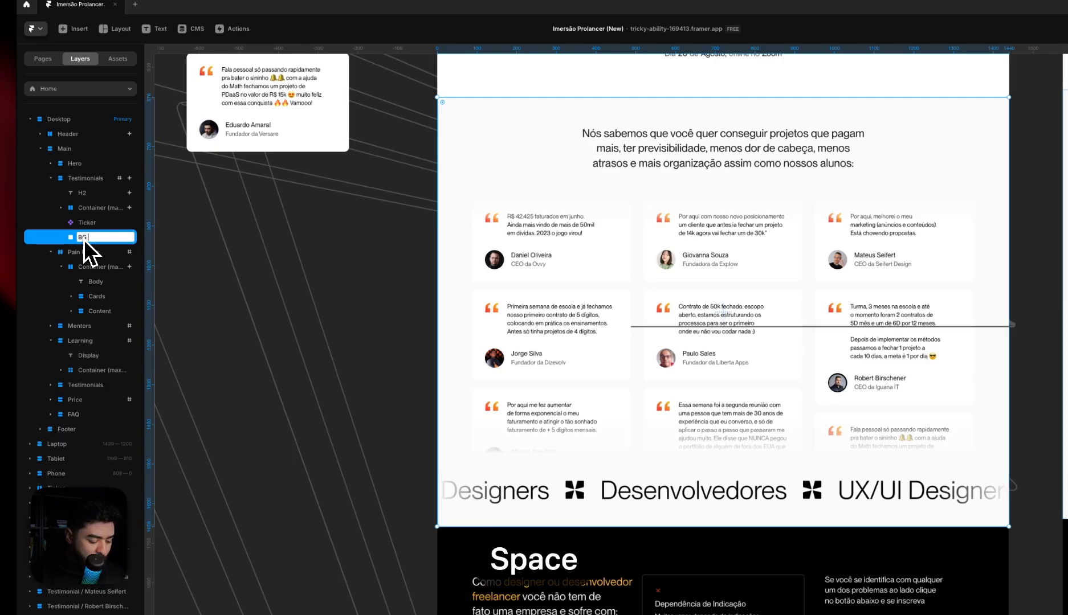
text(Variant Color)
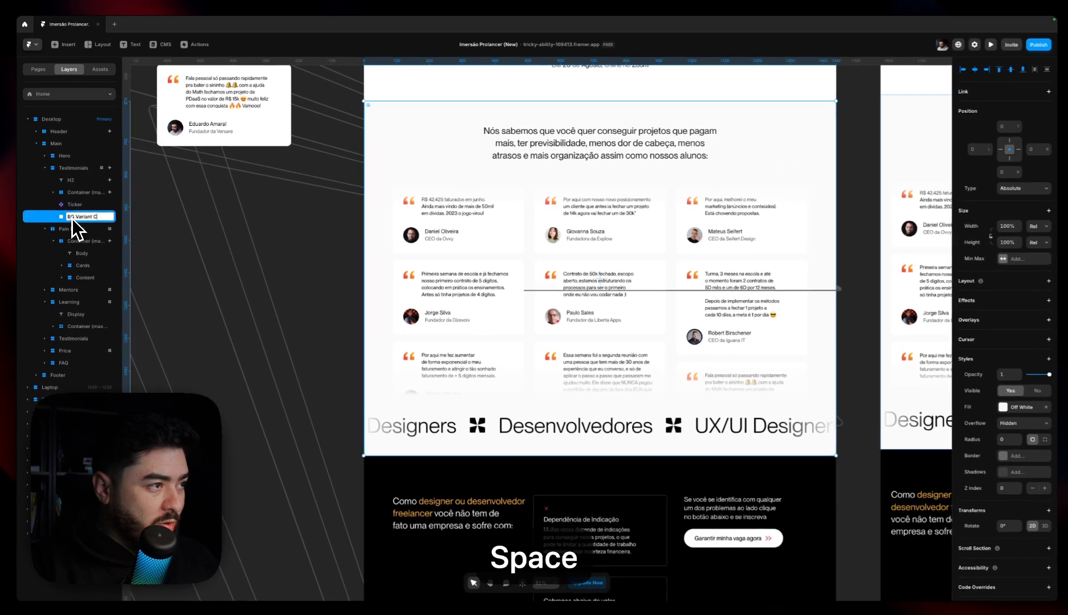
key(Return)
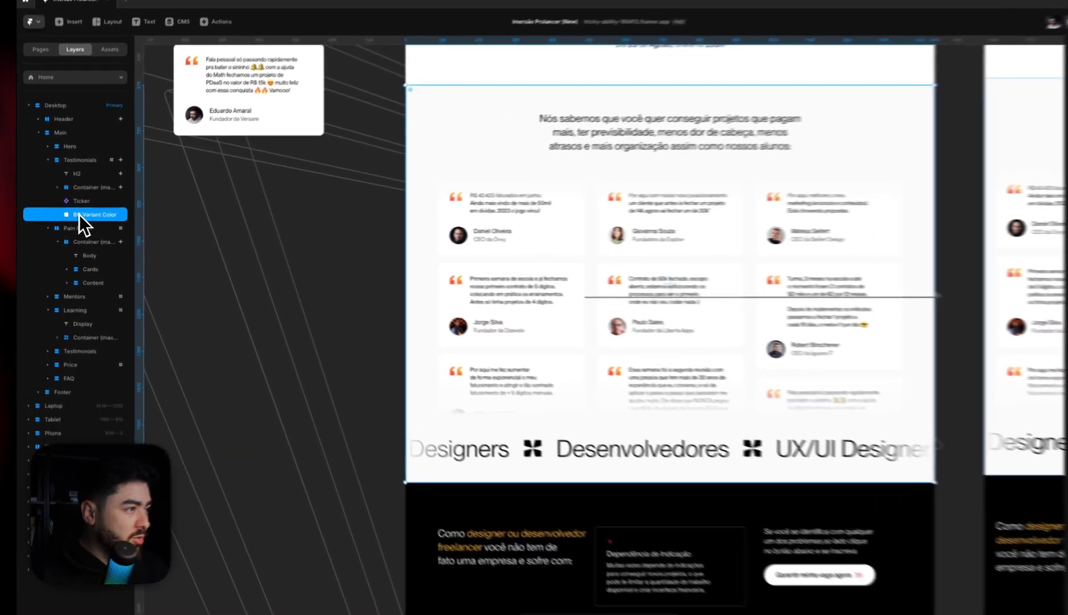
right_click(77, 216)
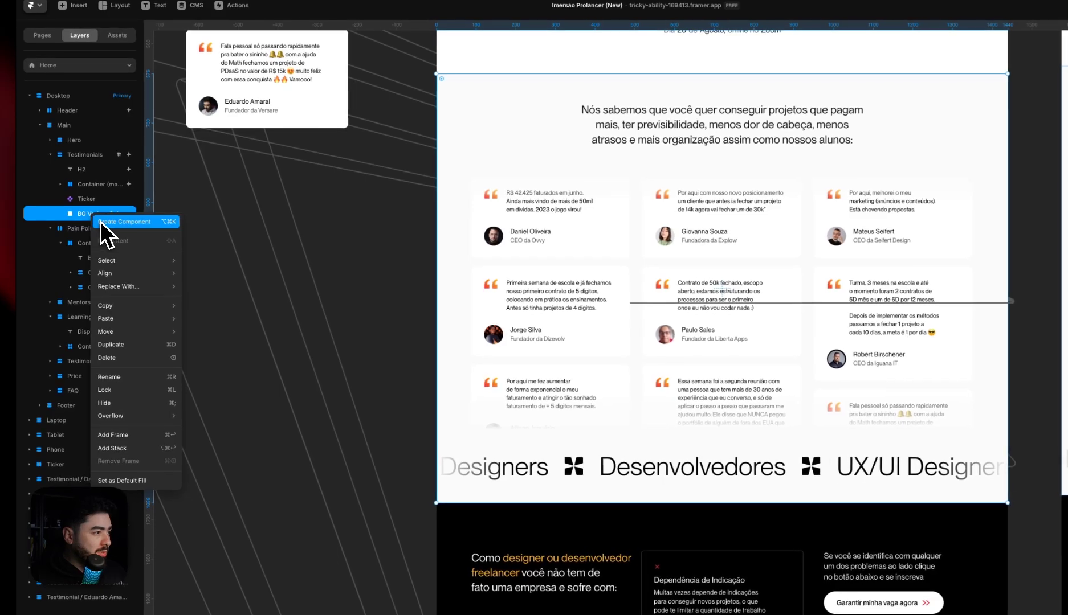
click(101, 222)
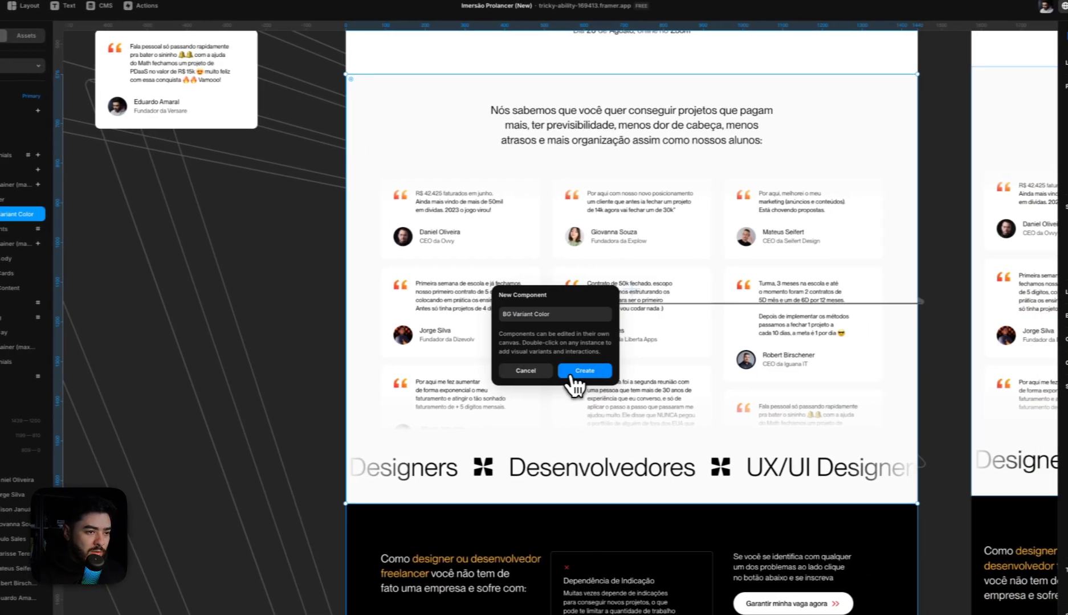
click(675, 371)
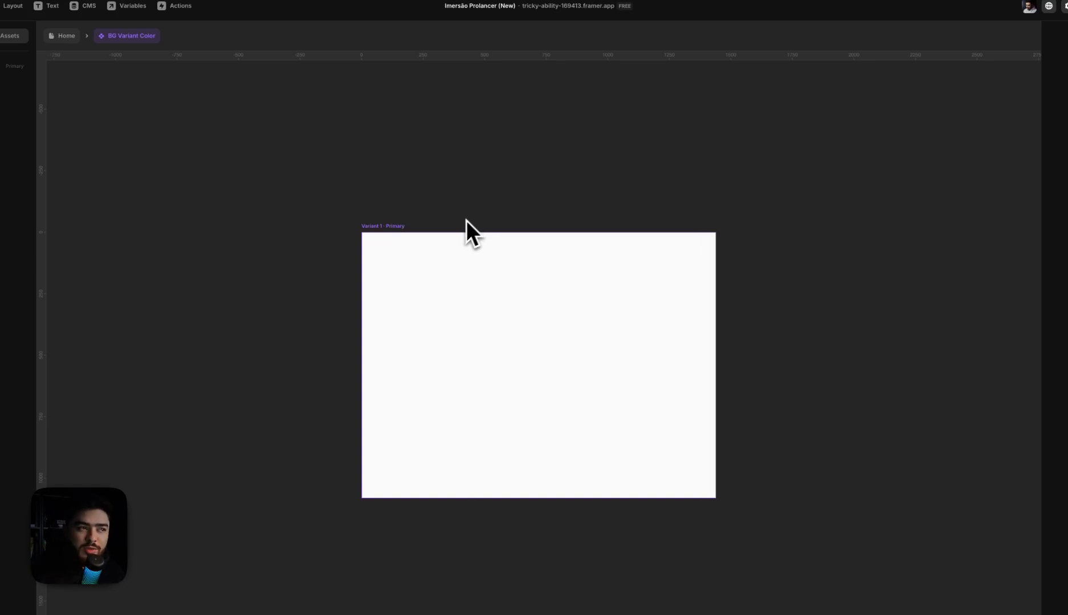
Rename the component's primary variant Off White
click(388, 231)
key(super+r)
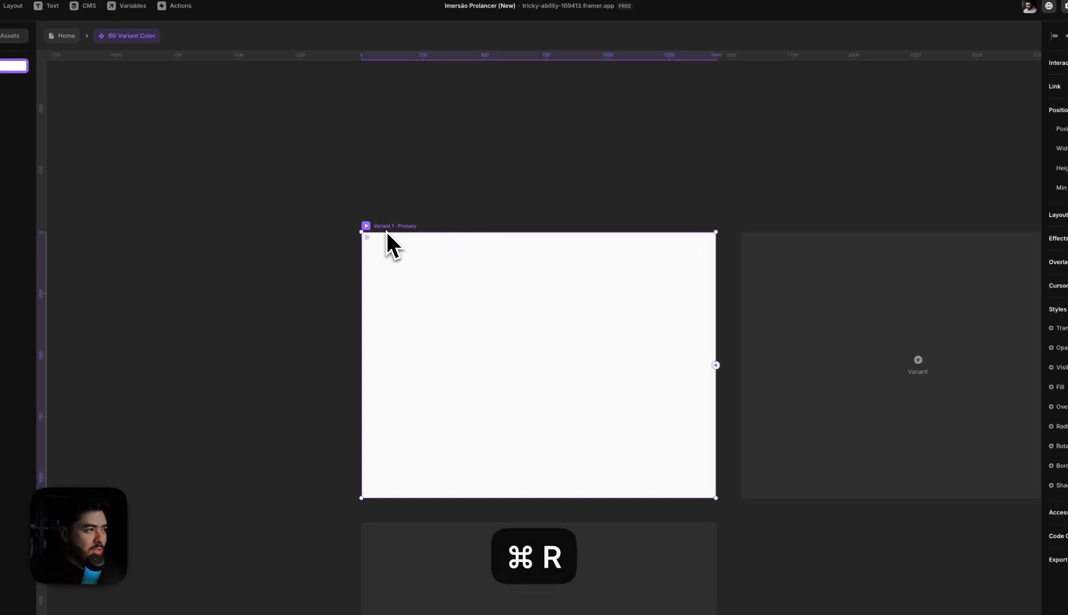
text(Off White)
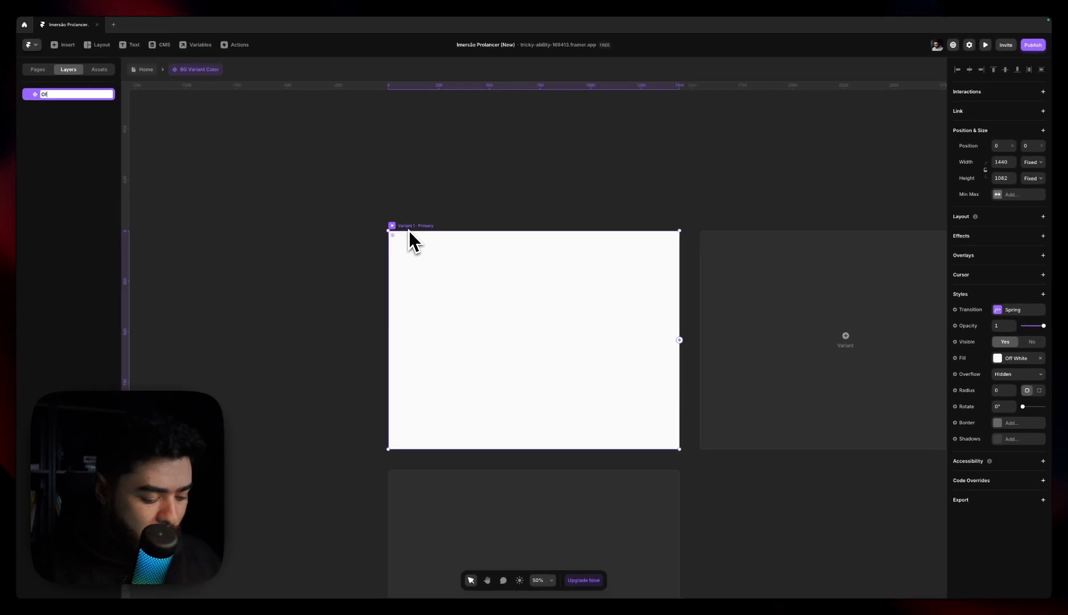
key(Return)
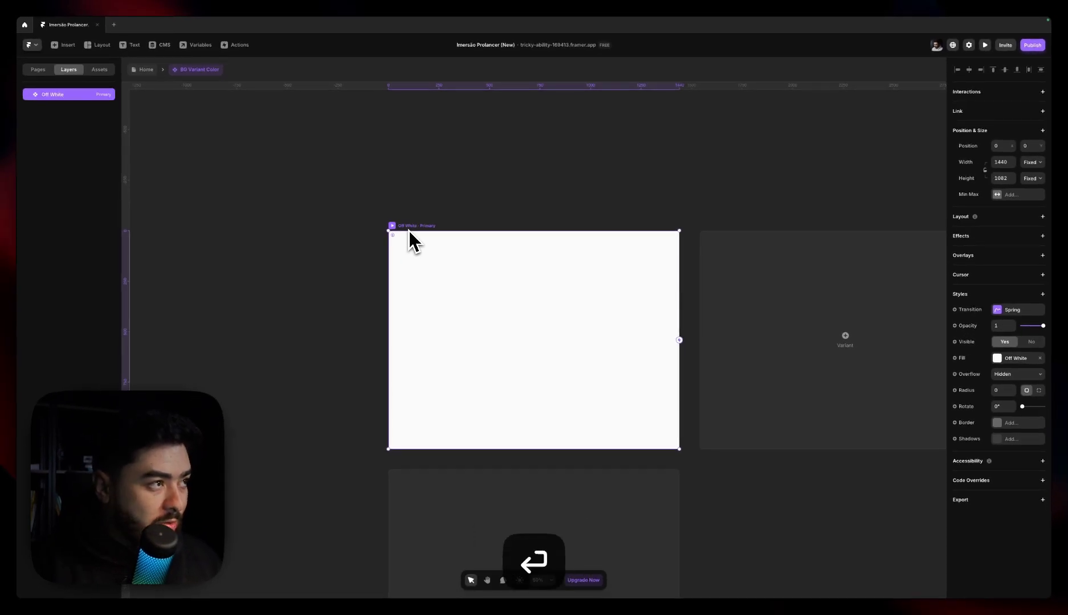
Add a second variant to the component and name it Black
scroll(536, 214, right, 5)
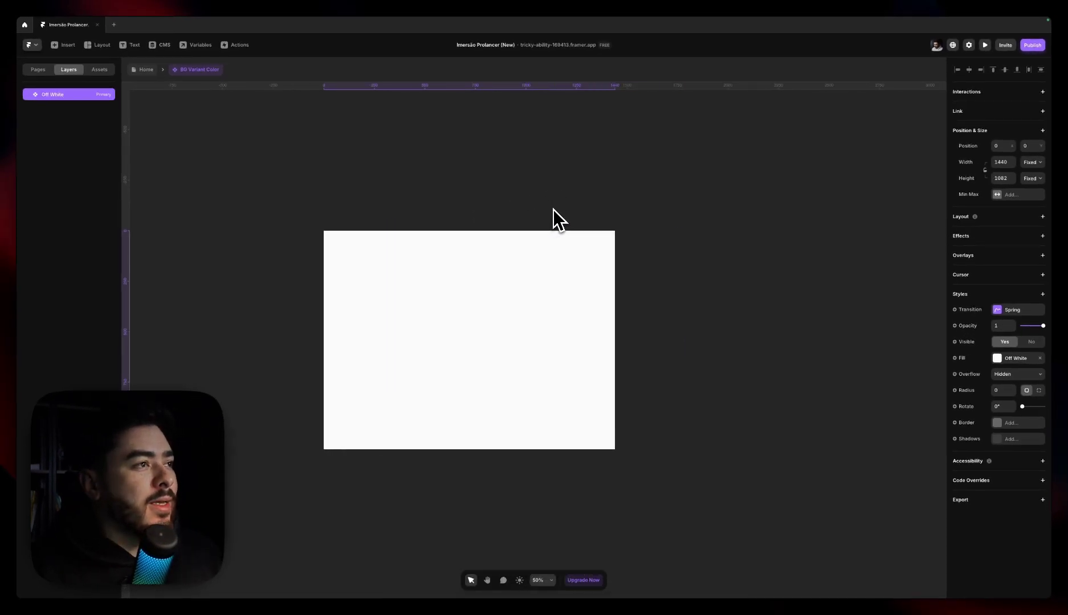
scroll(554, 209, down, 2)
key(space)
drag(565, 202, 551, 212)
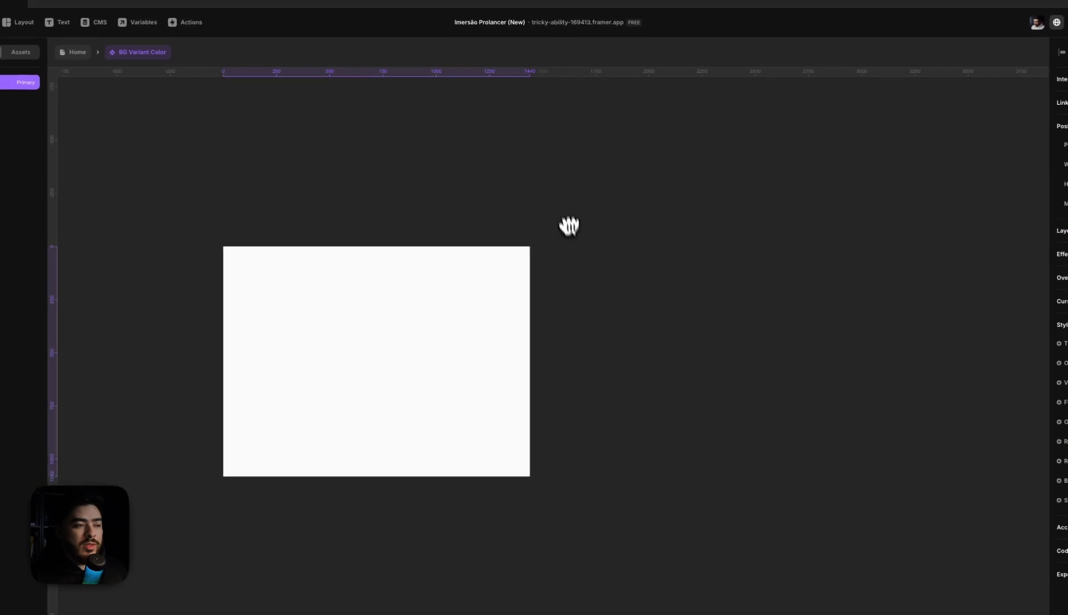
click(560, 260)
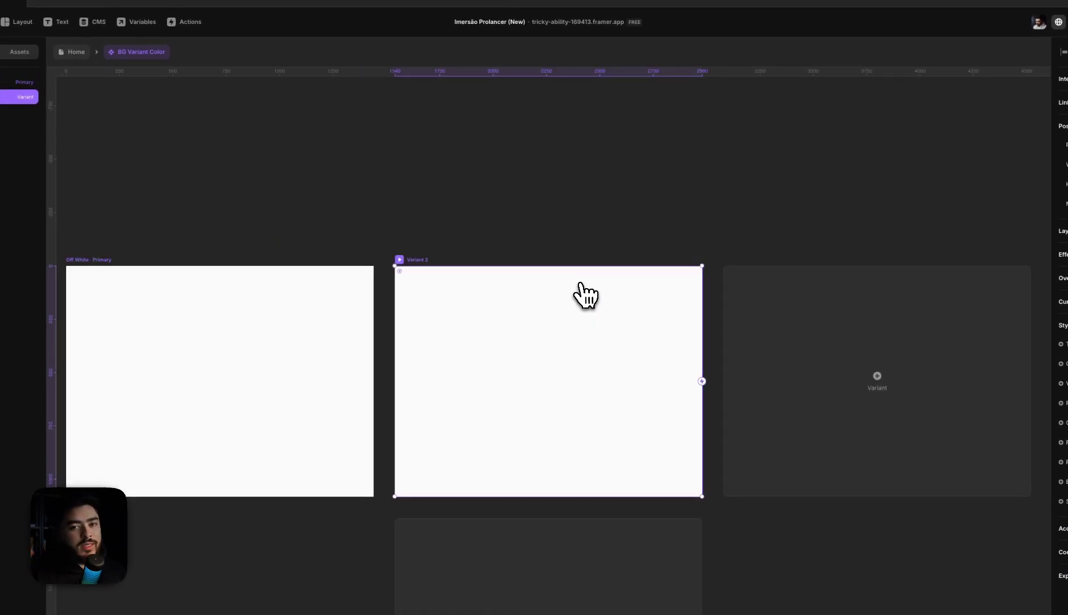
key(super+r)
text(Black)
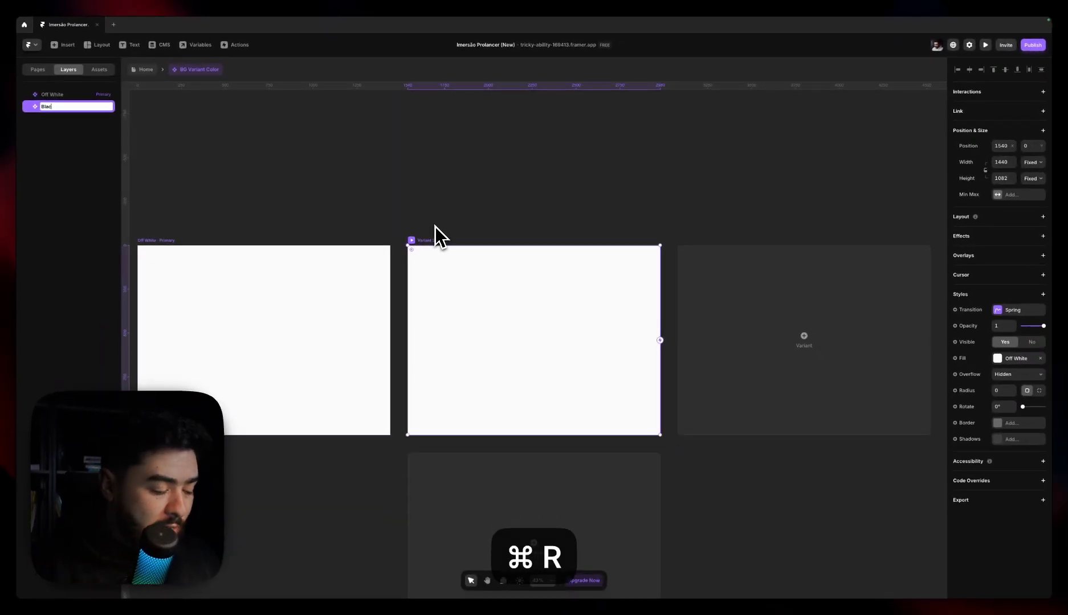
key(Return)
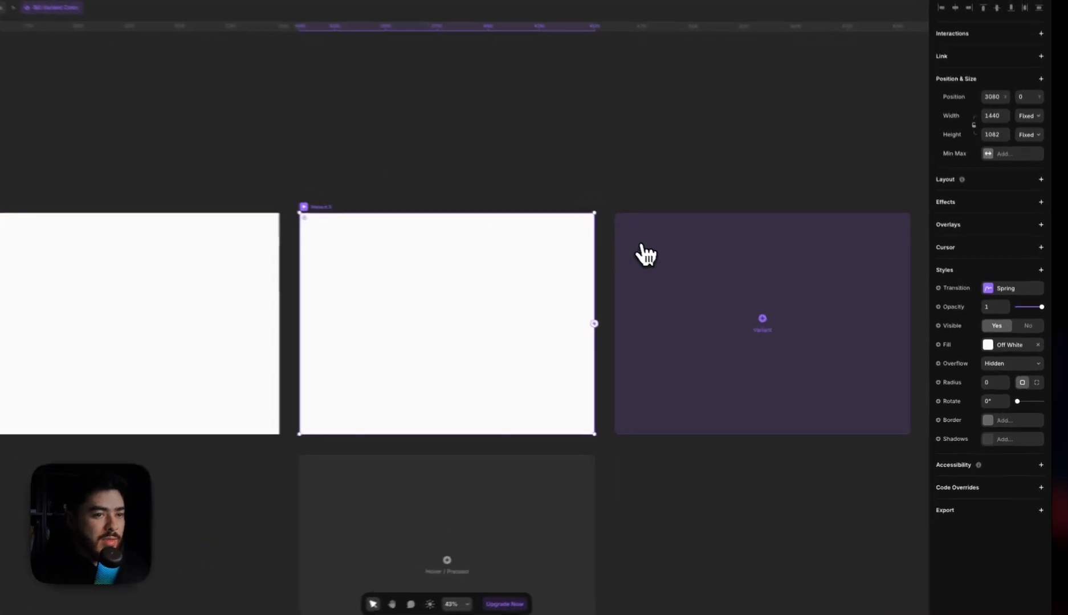
Add a third variant named Gray and fill it with the Gray / 100 style
click(697, 274)
key(super+r)
text(Gray)
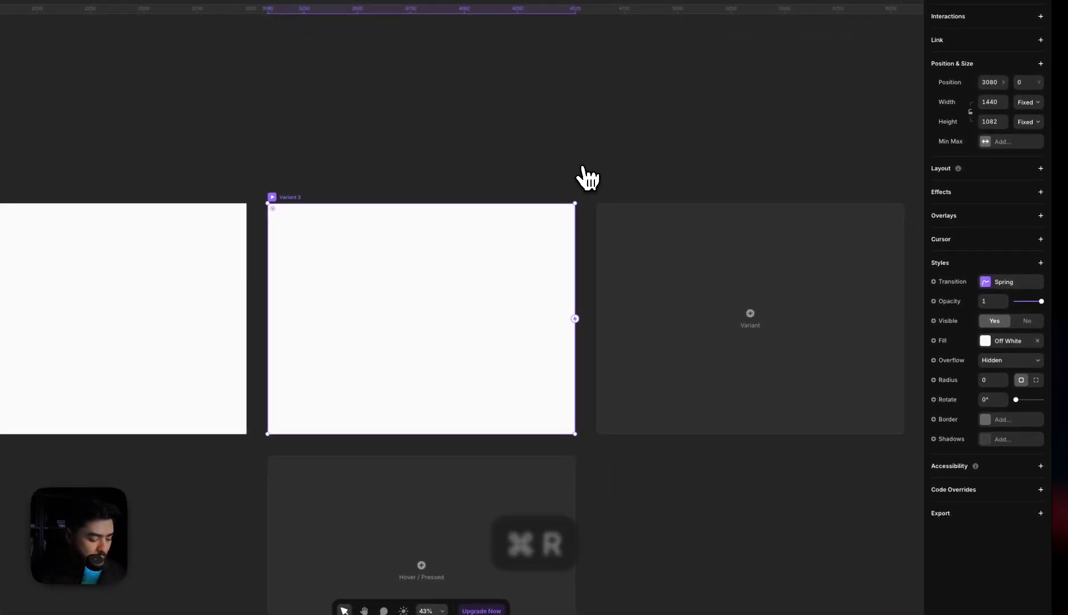
key(Return)
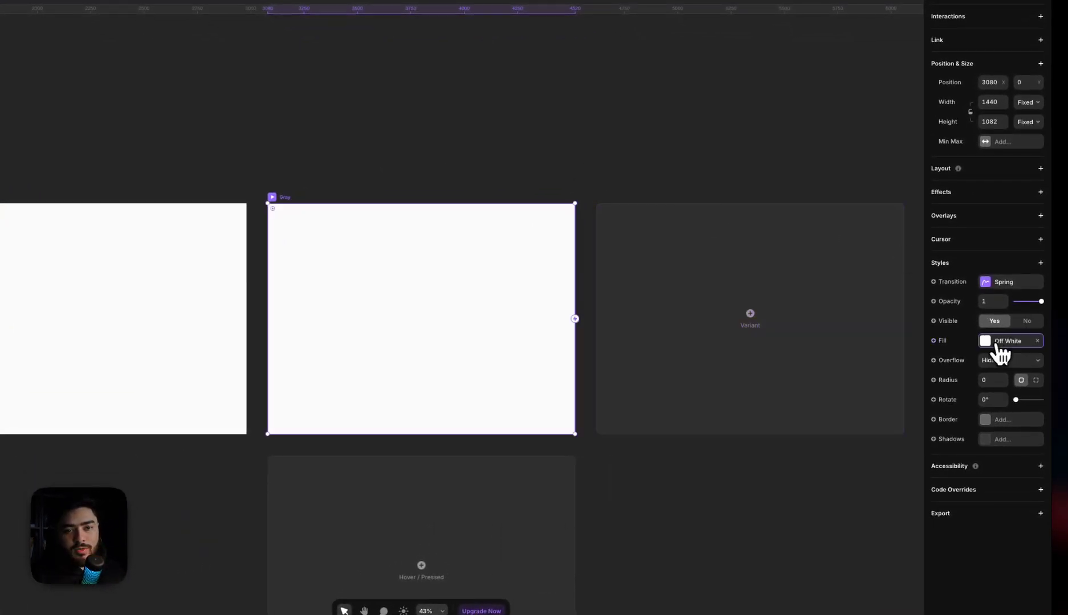
click(998, 341)
click(862, 556)
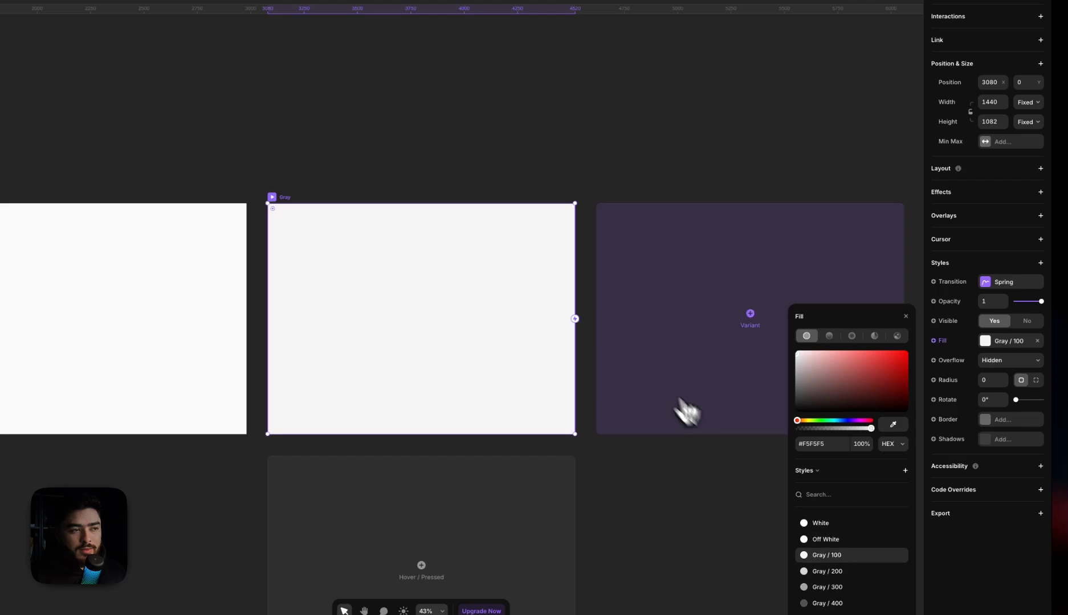
Fill the Black variant with black and return to the Home page
click(686, 410)
click(293, 208)
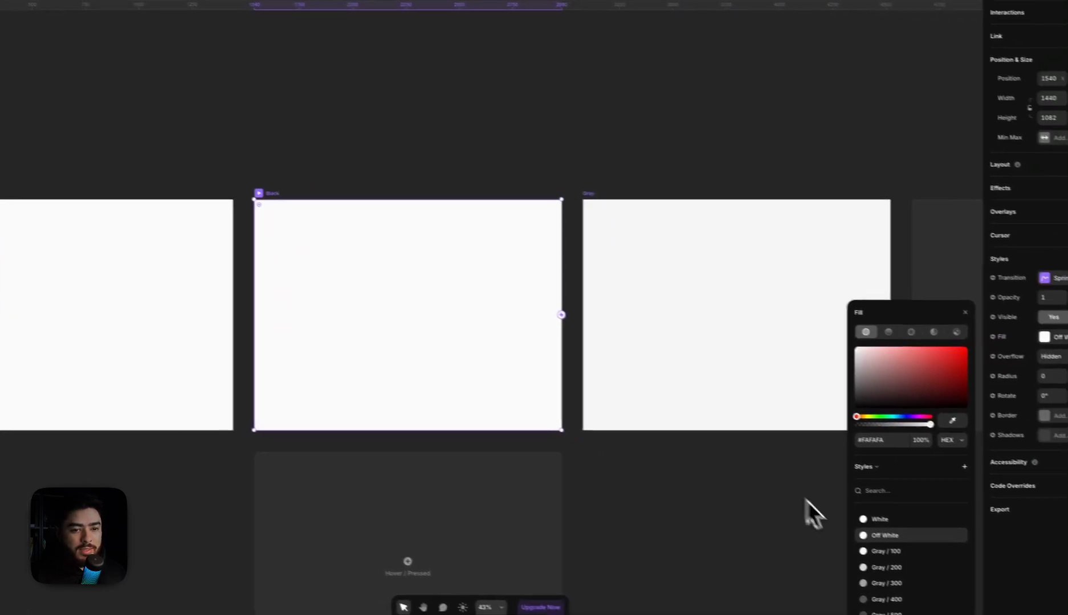
scroll(924, 570, down, 3)
click(868, 504)
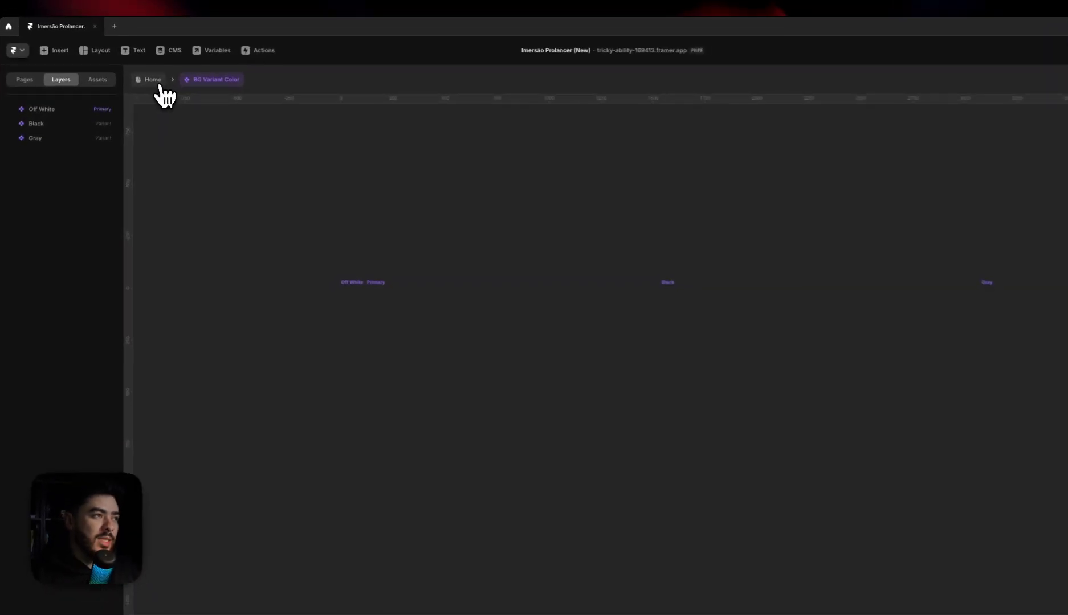
click(145, 69)
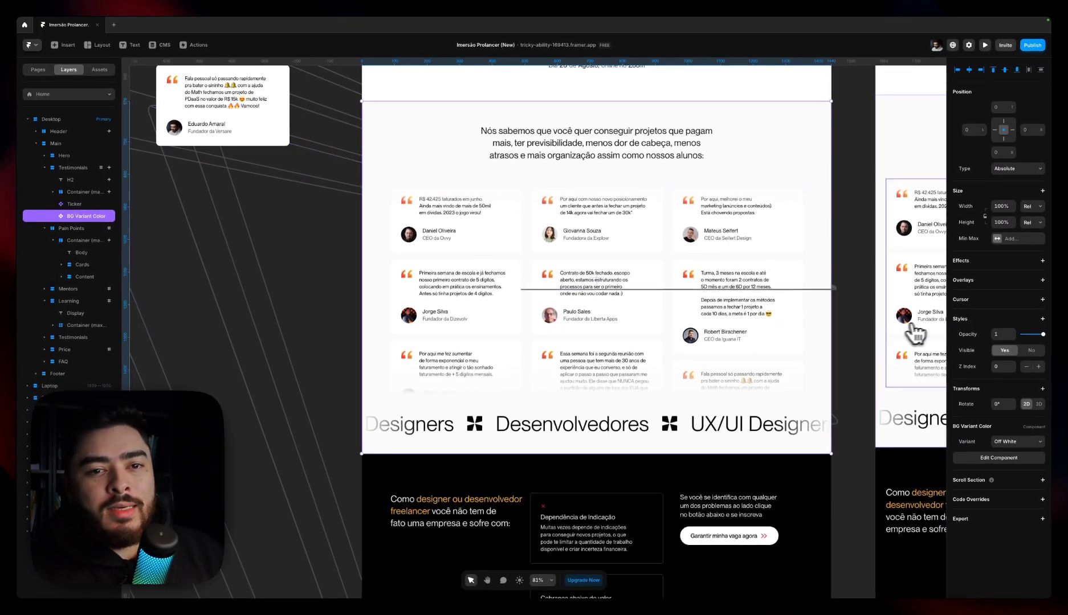
Check the Z Index settings of the card container and the H2 heading in the Testimonials section
click(494, 188)
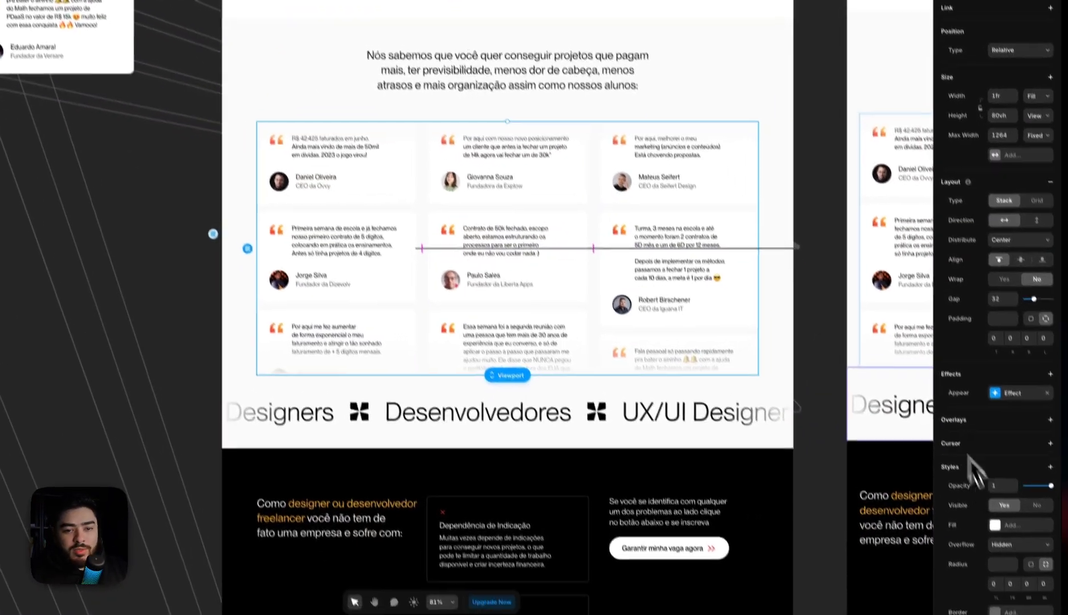
scroll(1015, 572, down, 1)
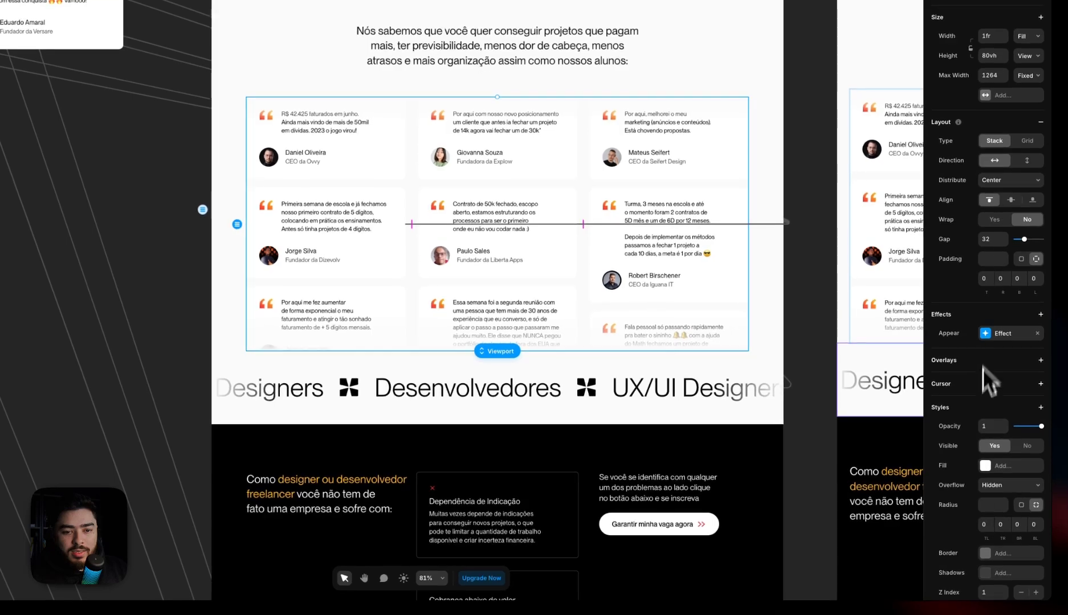
scroll(1005, 473, down, 1)
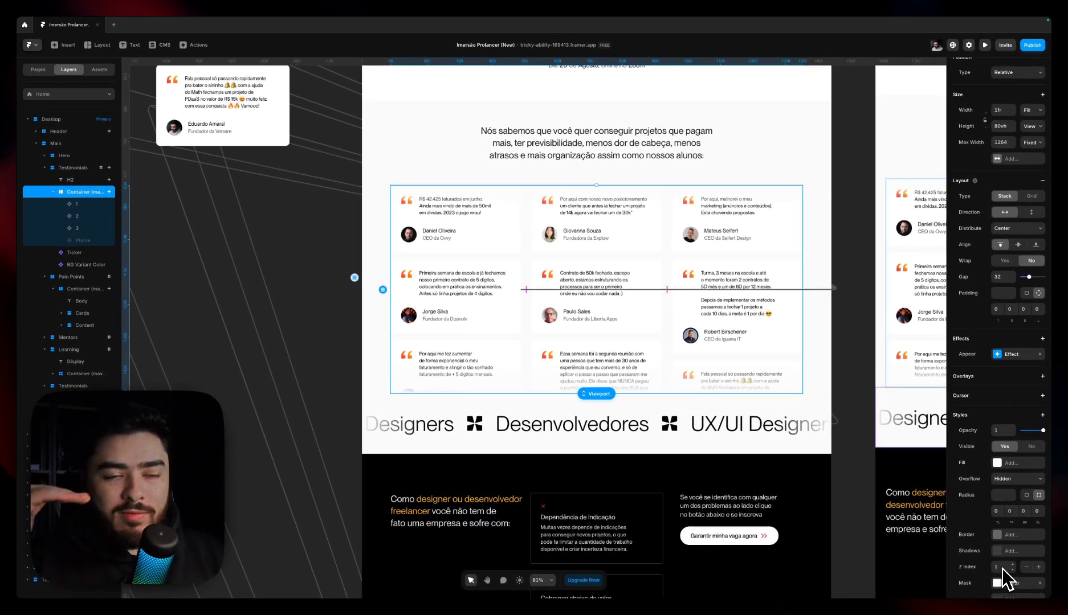
click(68, 182)
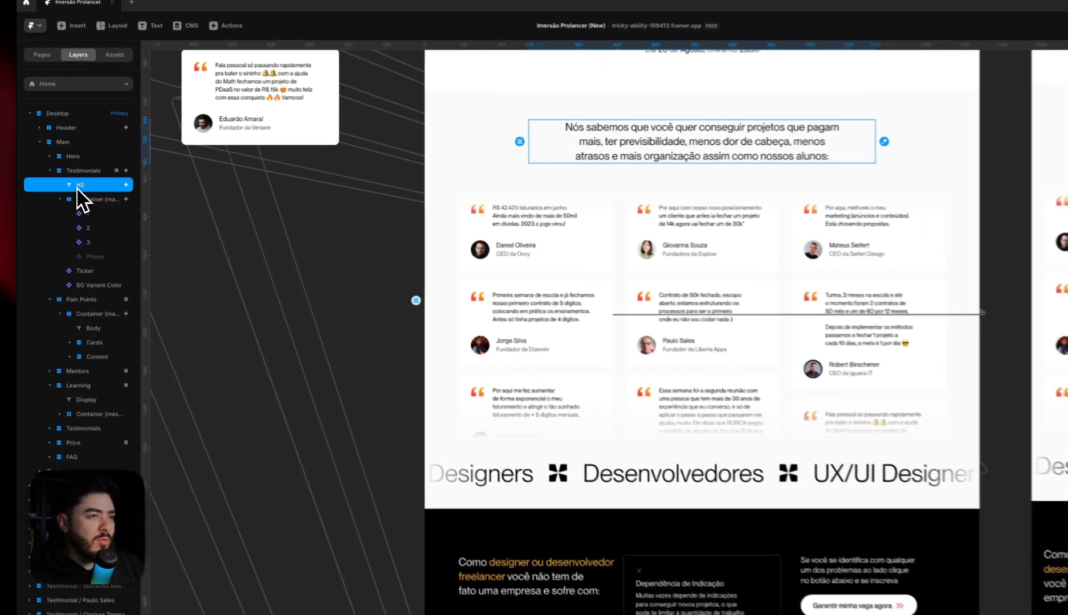
click(81, 201)
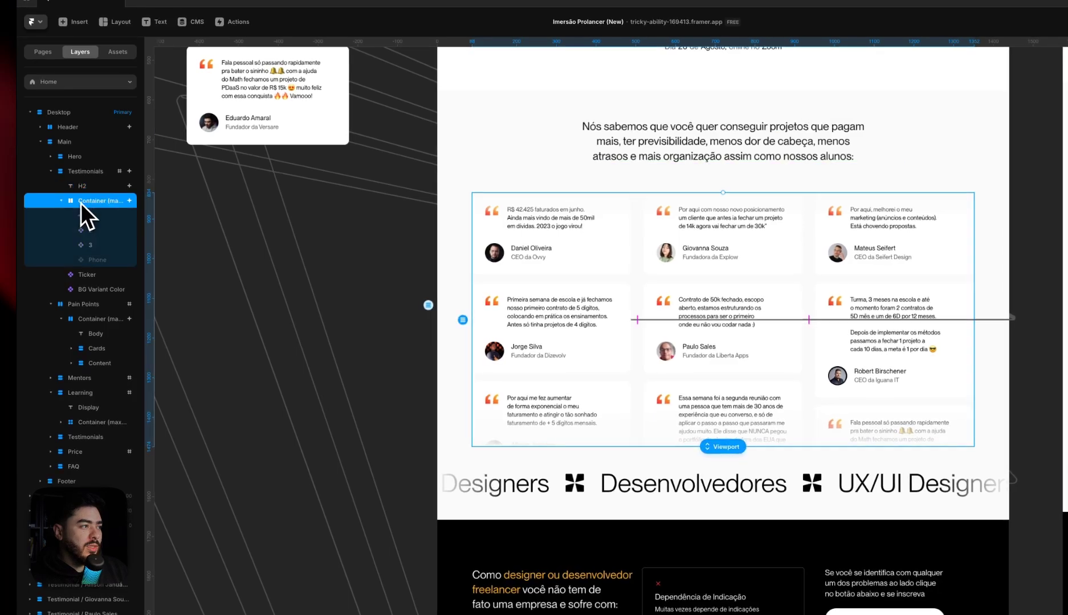
Copy the BG Variant Color instance from the Testimonials section and paste it into the Pain Points section
click(88, 217)
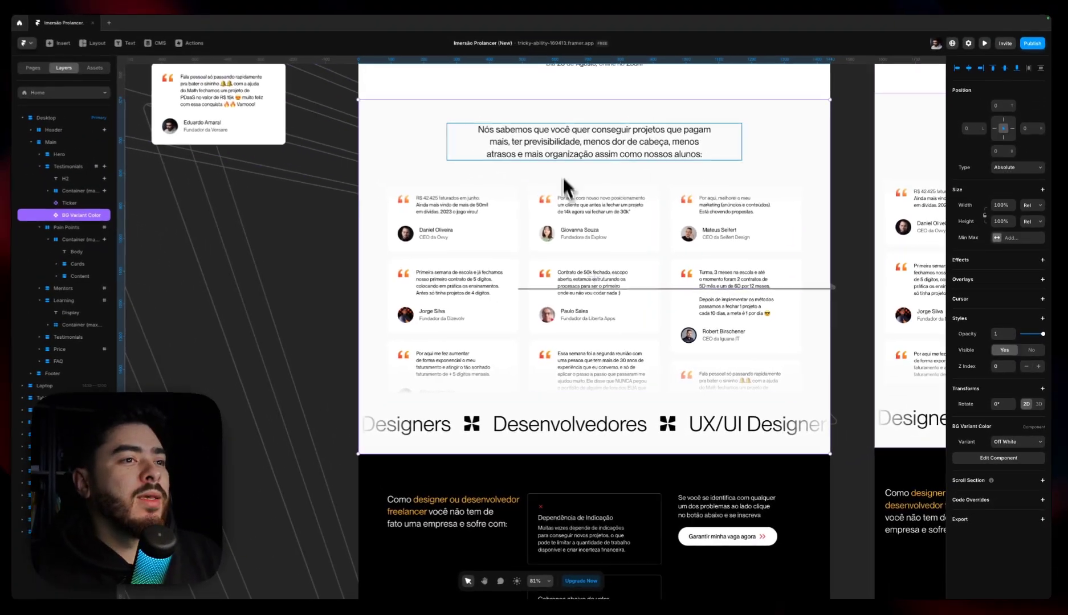
scroll(507, 260, down, 2)
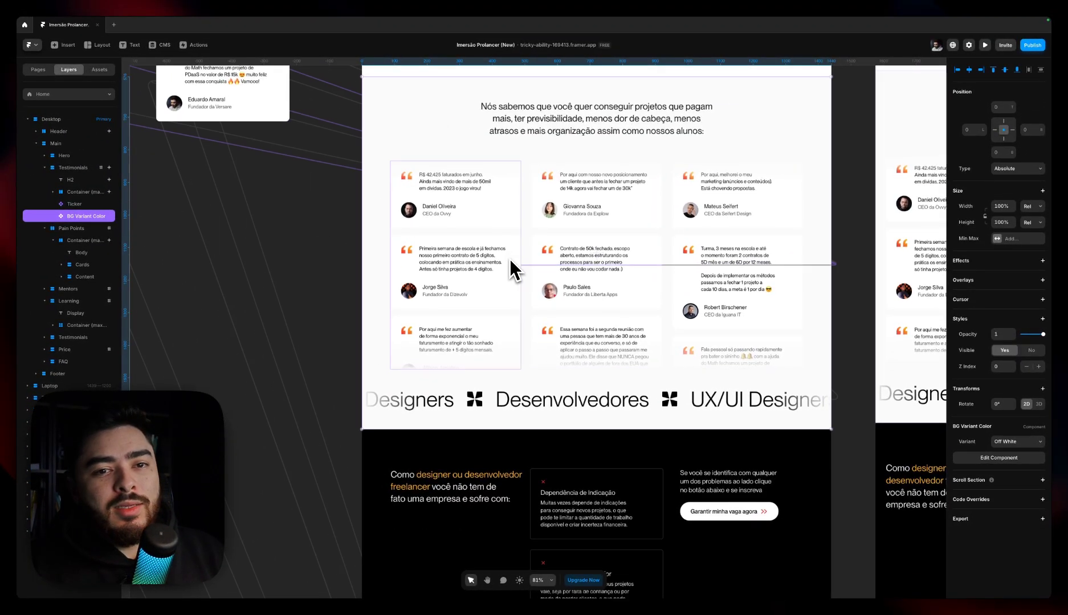
key(super+c)
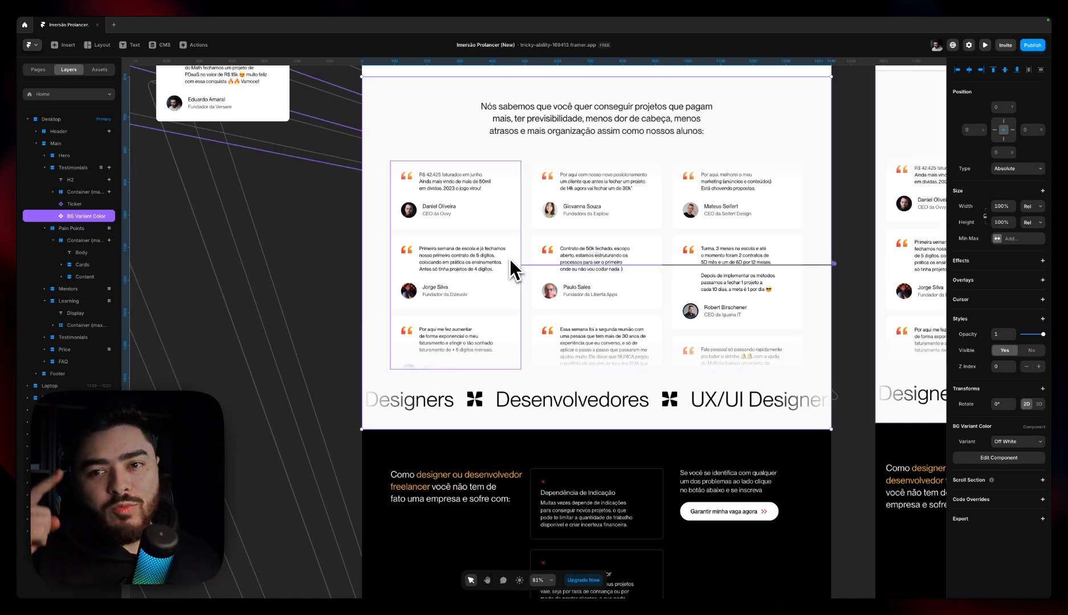
scroll(483, 248, down, 10)
click(456, 278)
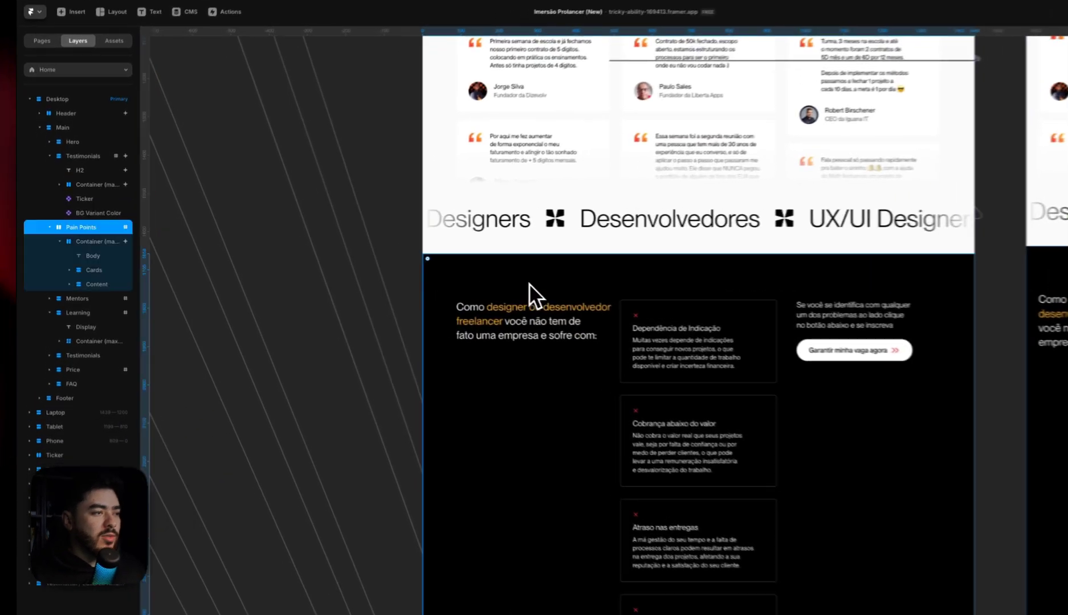
key(super+v)
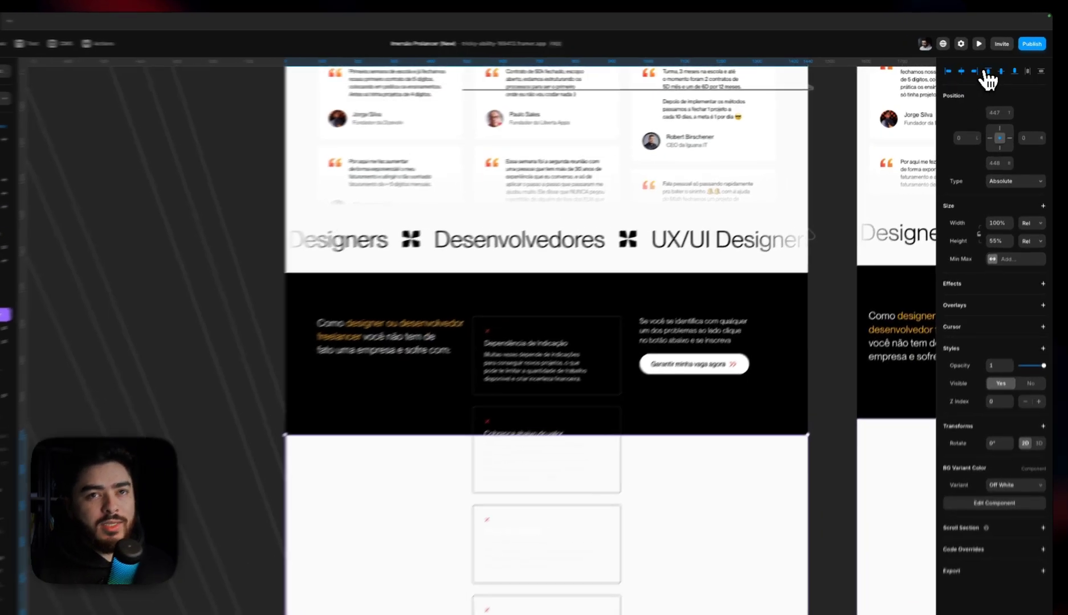
Align the pasted BG Variant Color to the top of the Pain Points section and set its height to 100%
click(993, 69)
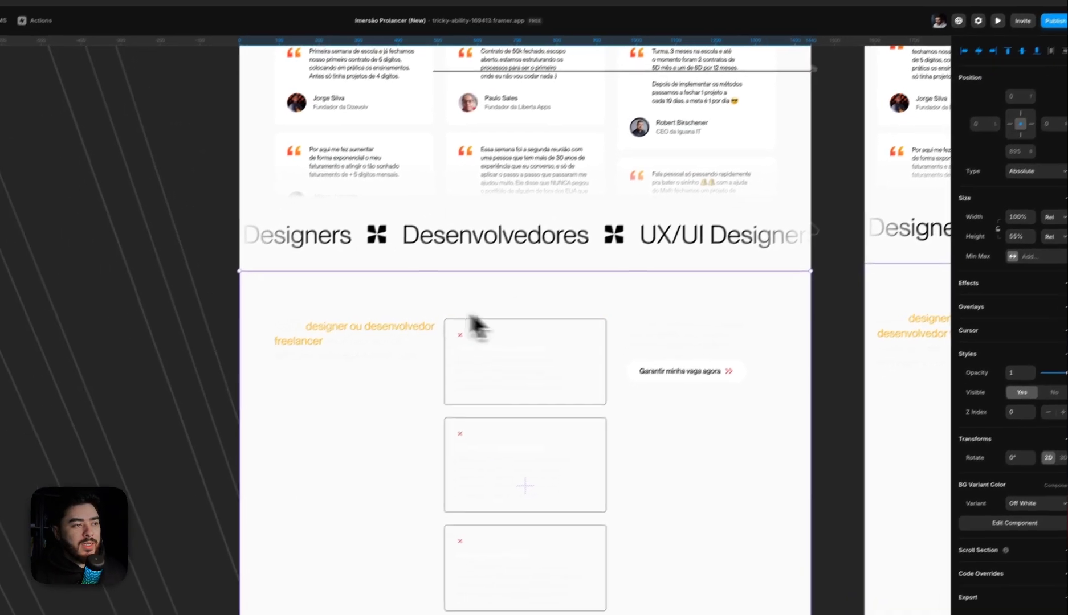
scroll(433, 313, down, 5)
click(997, 233)
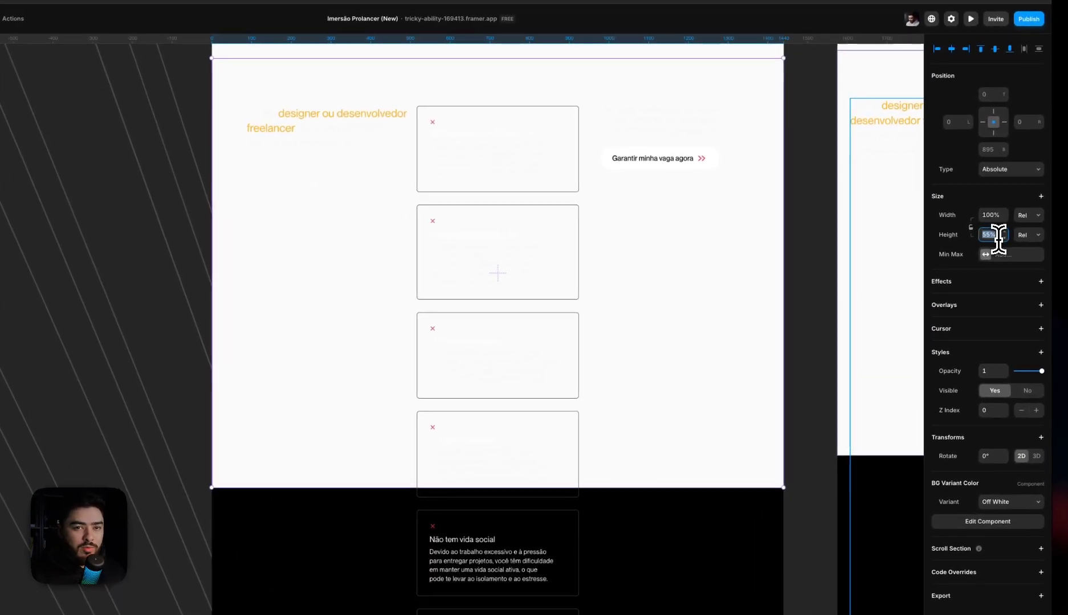
text(100)
key(Tab)
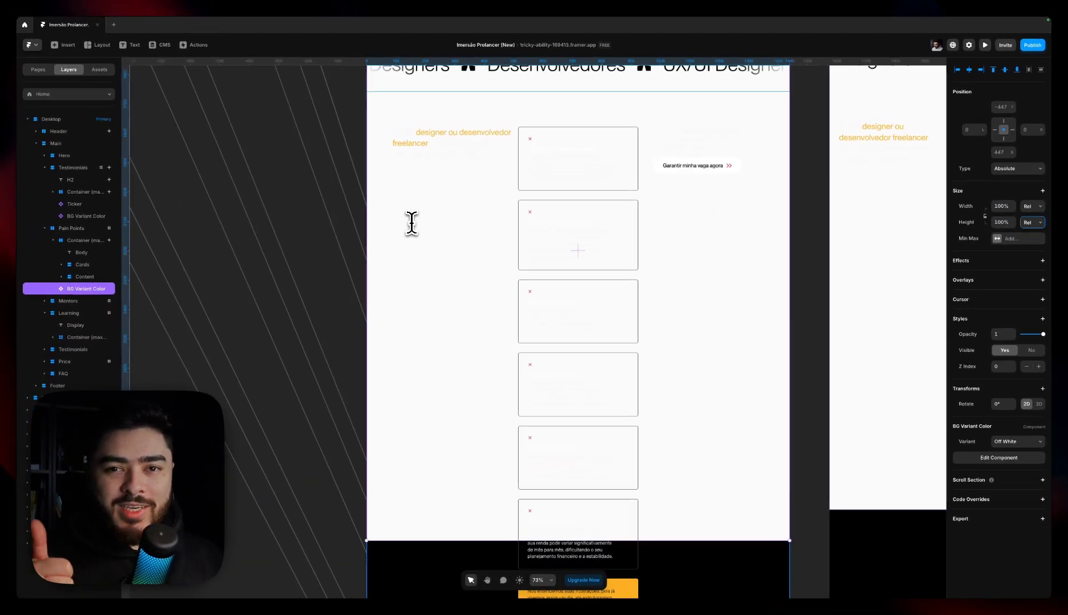
Realign the full-height BG Variant Color to the top edge of Pain Points so it covers the whole section
scroll(411, 223, down, 1)
scroll(423, 223, down, 1)
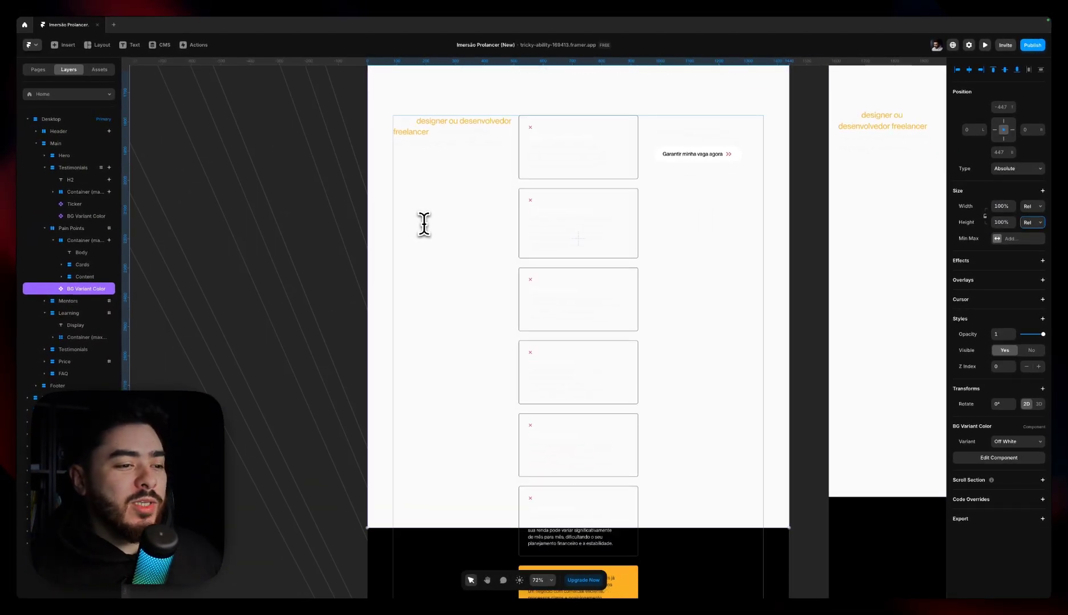
scroll(427, 226, down, 2)
scroll(448, 248, down, 2)
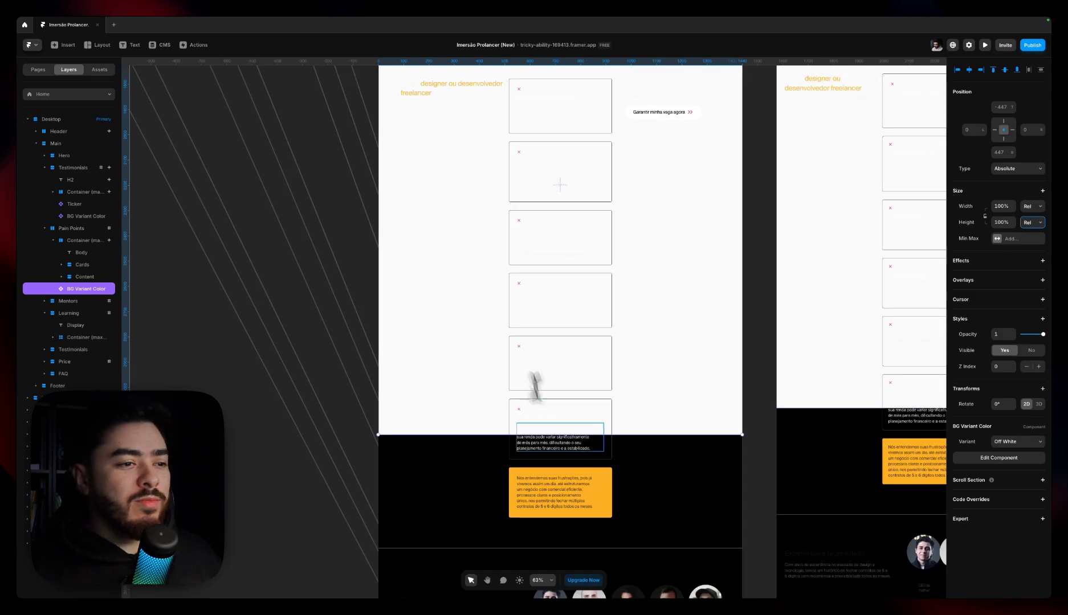
scroll(444, 261, down, 5)
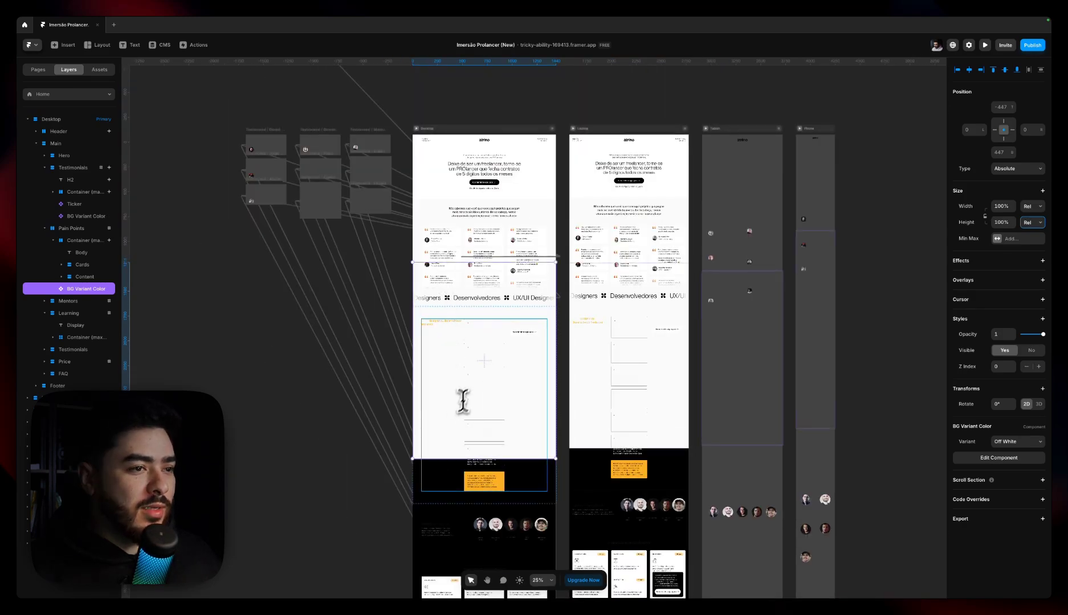
scroll(448, 488, up, 2)
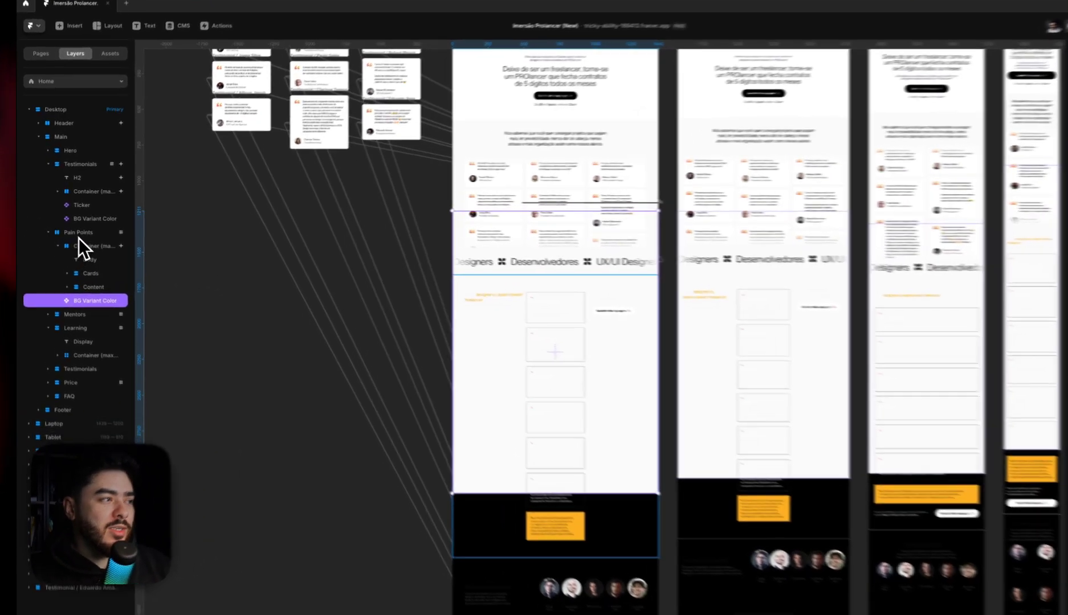
click(72, 228)
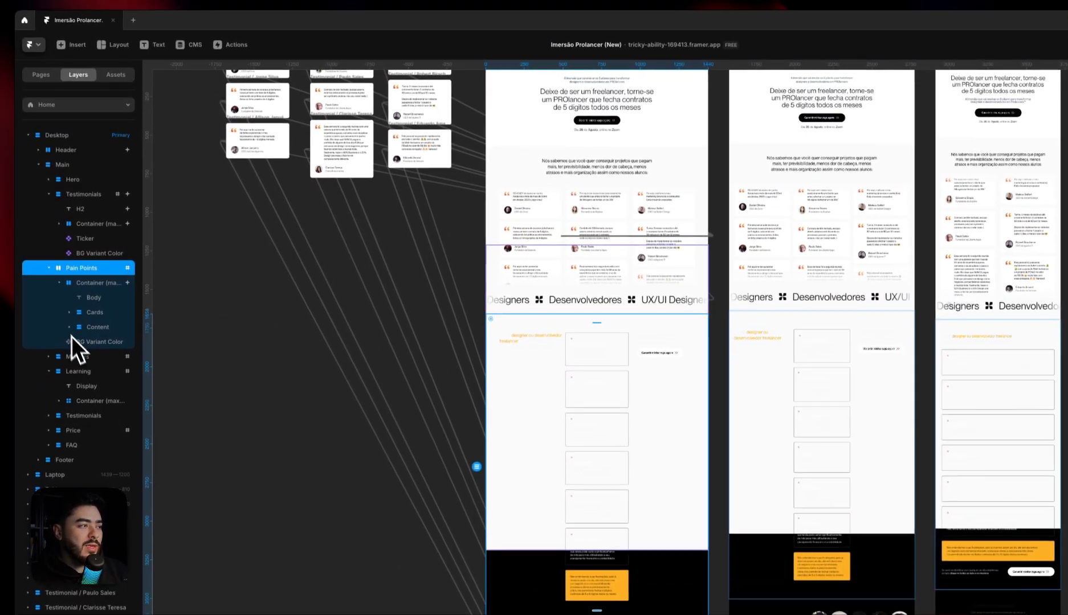
click(74, 295)
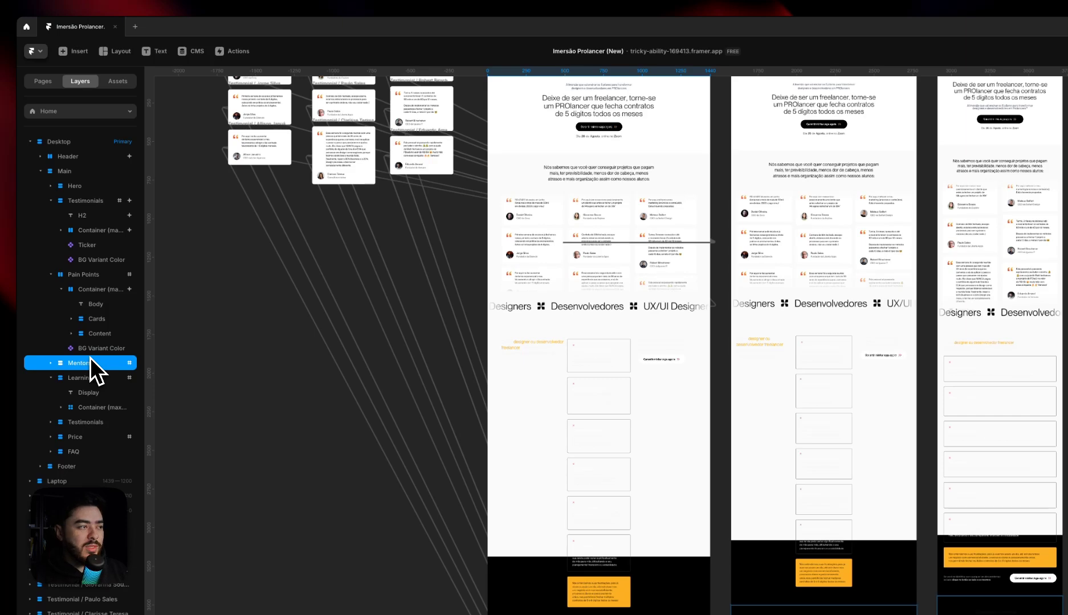
click(94, 353)
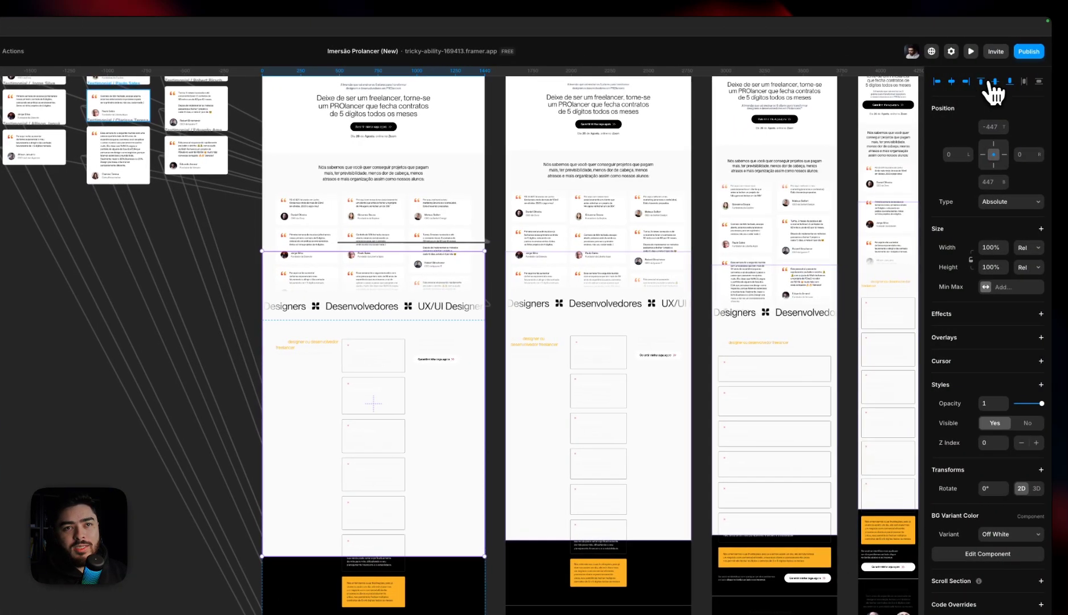
click(995, 82)
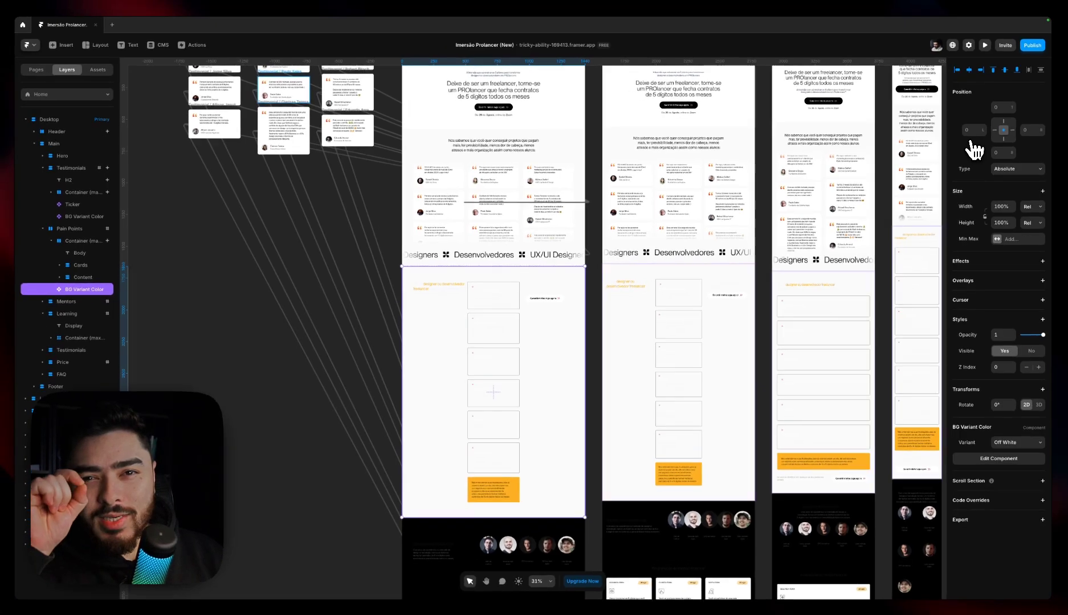
Add a Scroll Variant effect to the Pain Points BG Variant Color and set its trigger to Section in View
scroll(370, 317, down, 2)
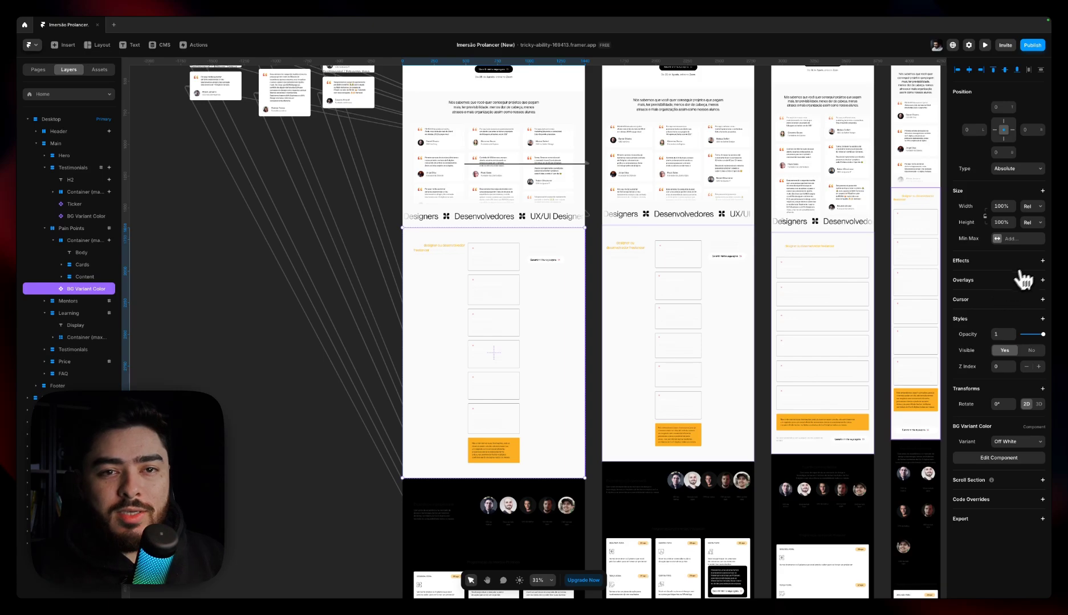
click(1043, 260)
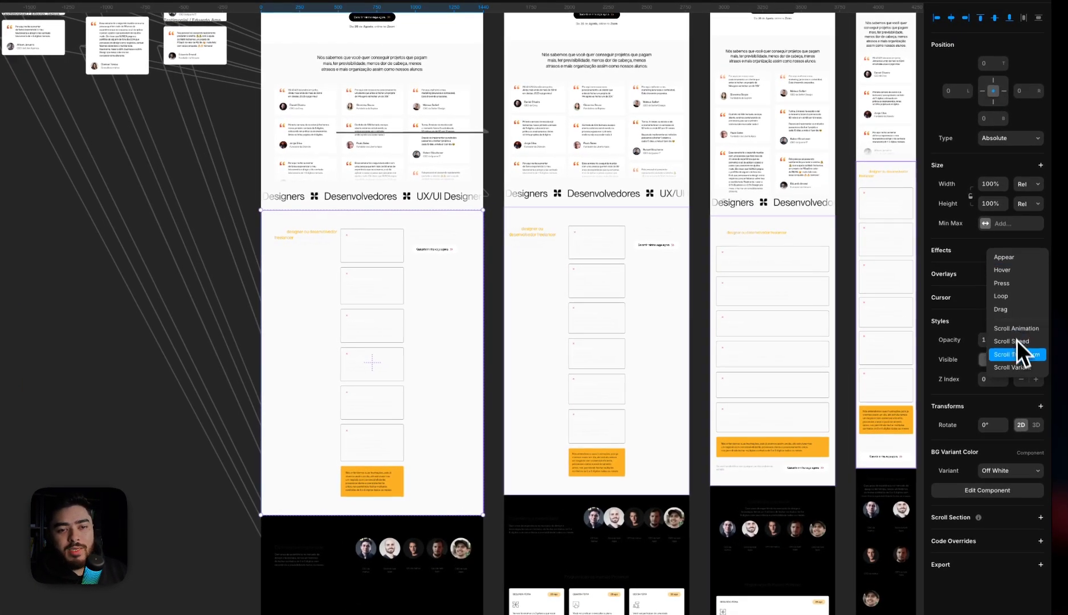
click(1018, 368)
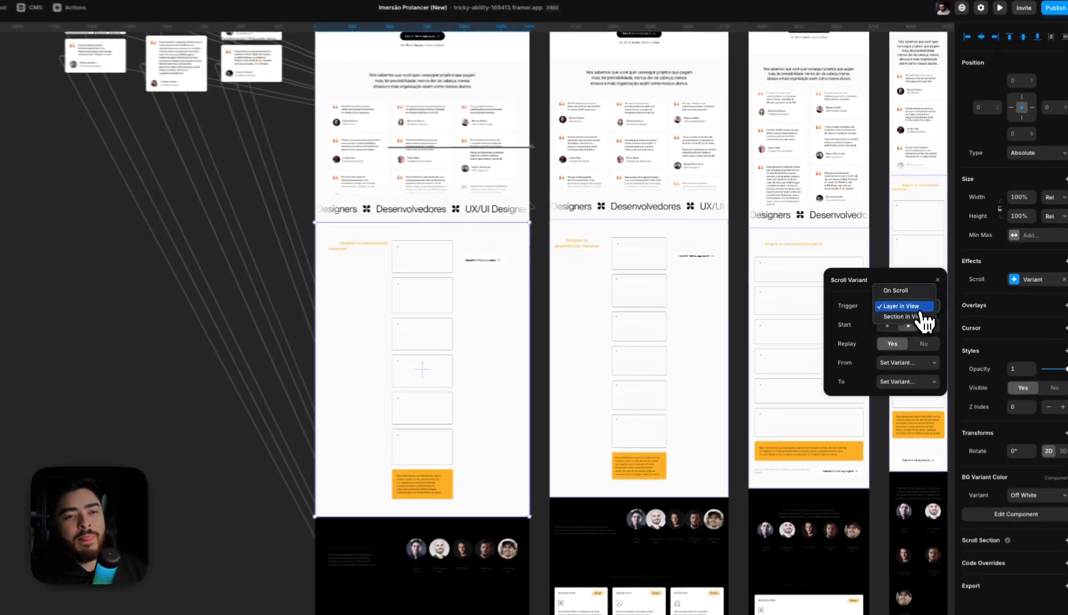
click(920, 317)
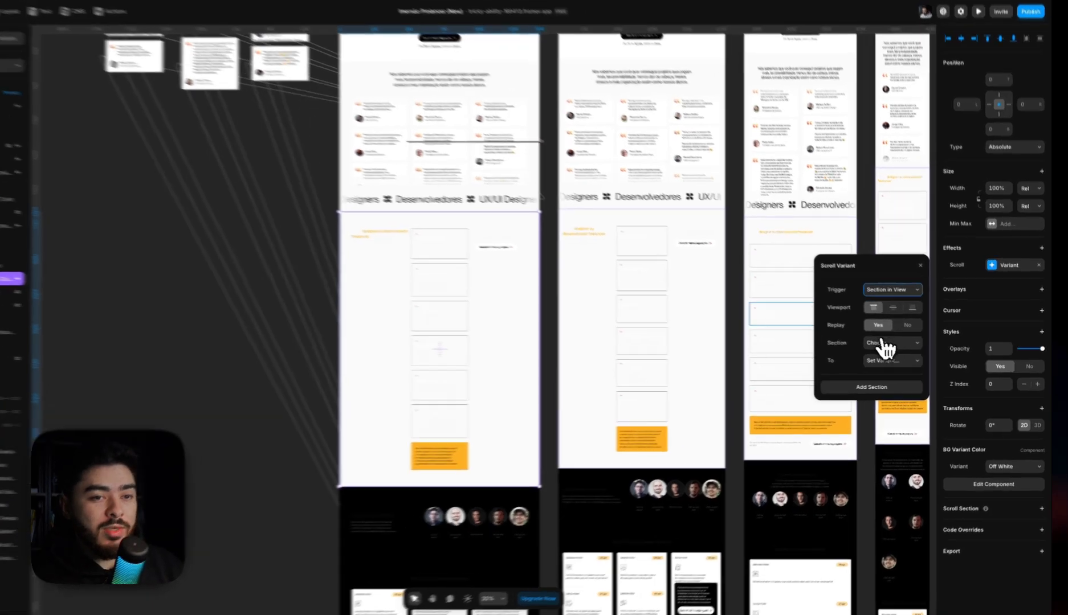
Set the scroll effect's section to #pain-points, turn Replay off and choose Black as the target variant
click(906, 347)
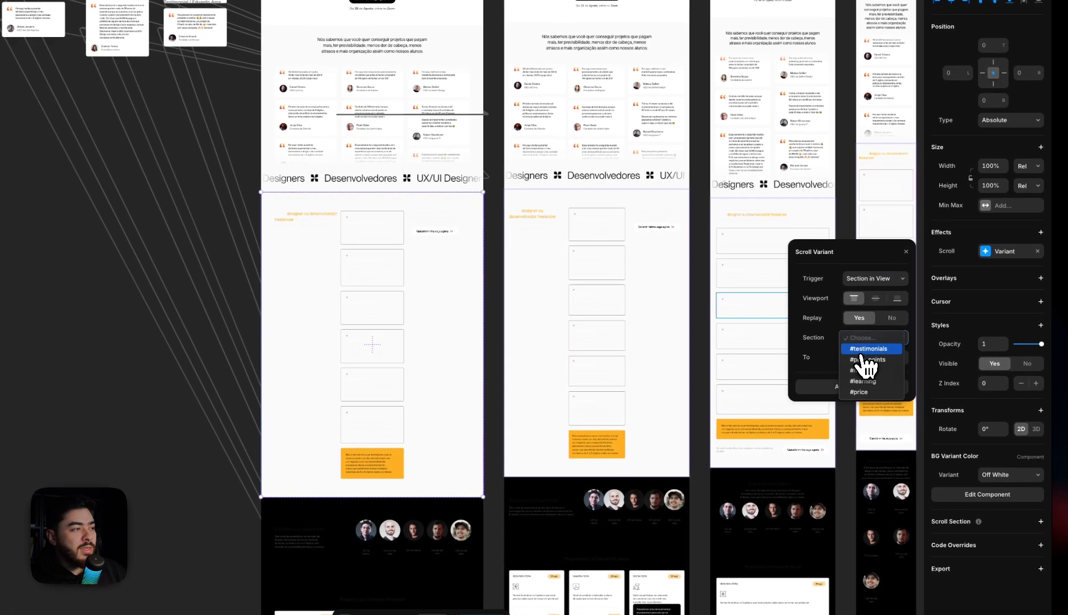
click(864, 360)
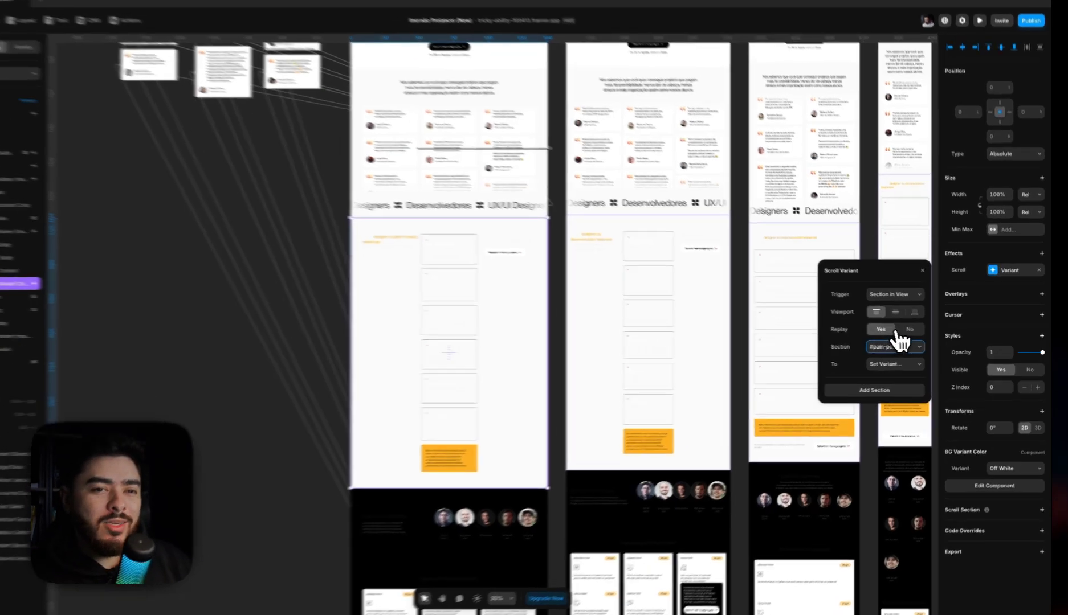
click(917, 333)
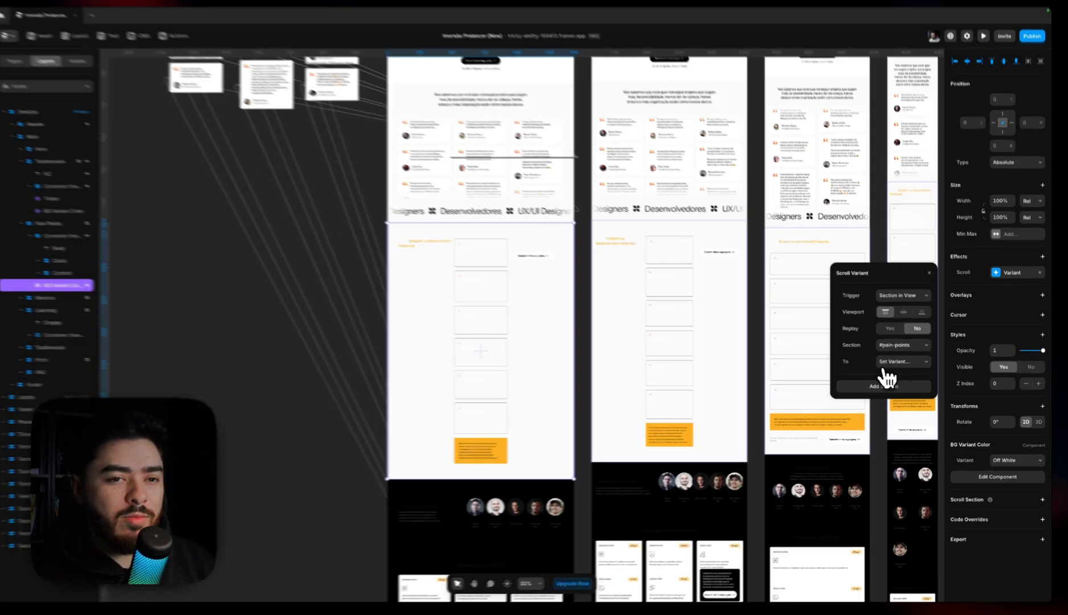
click(896, 365)
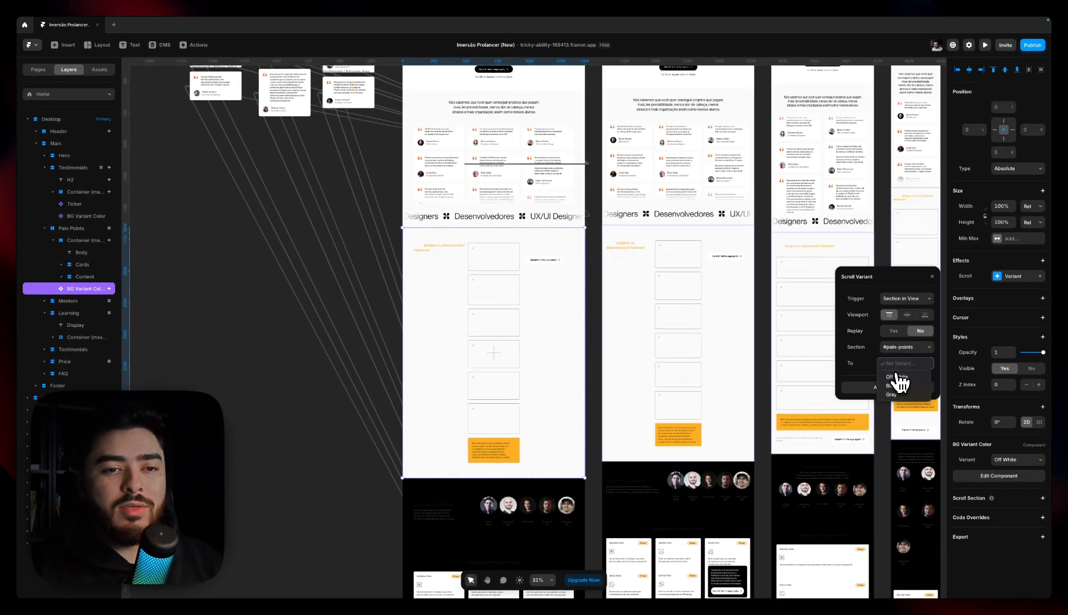
click(892, 385)
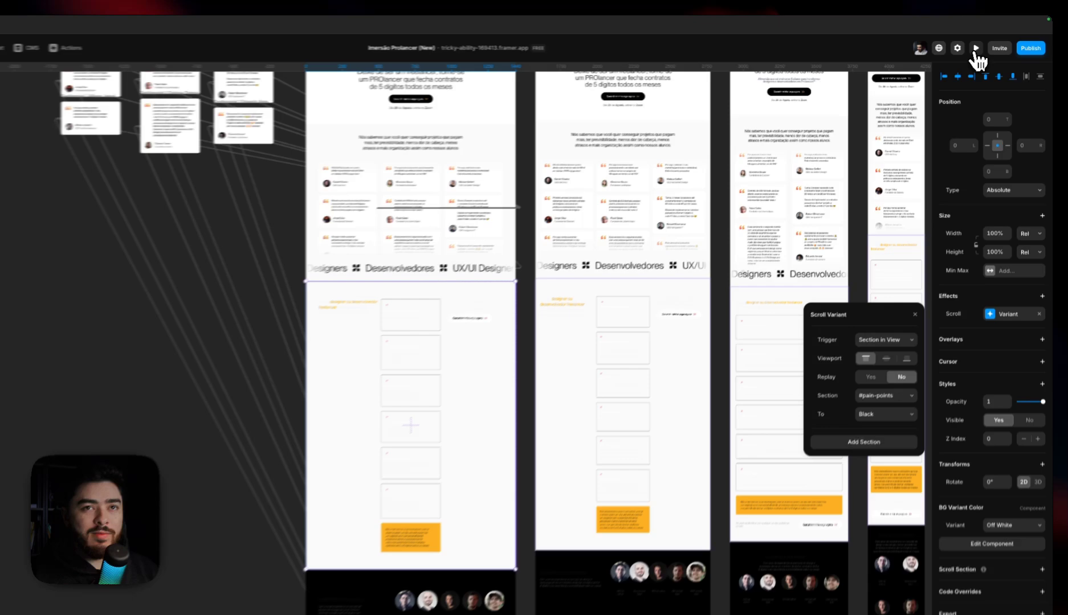
Preview the page, reload it and scroll to Pain Points again to check the background change, returning to the canvas
click(985, 44)
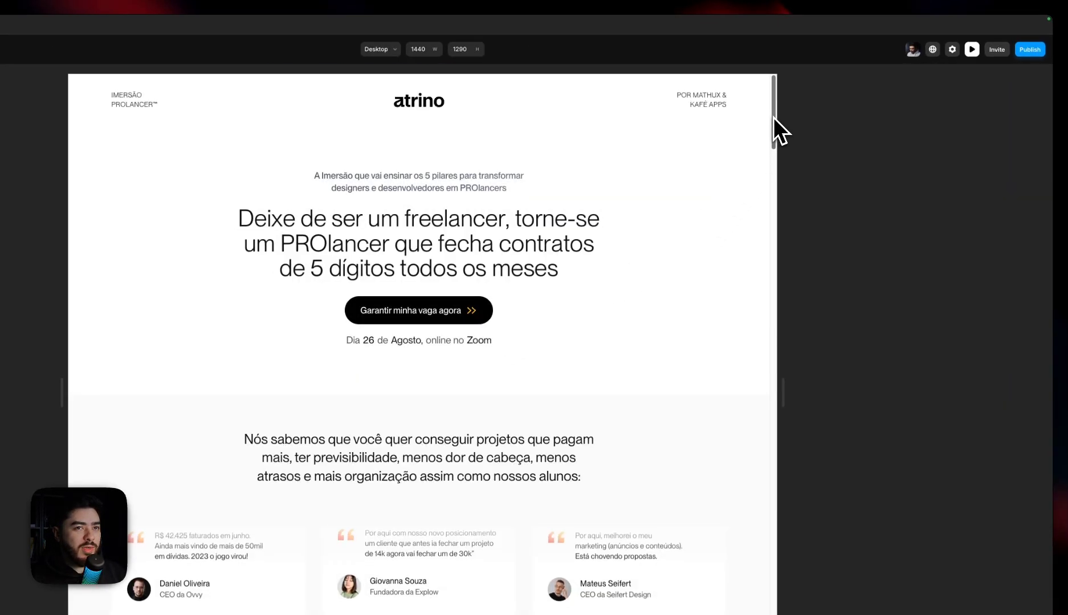
drag(774, 121, 770, 192)
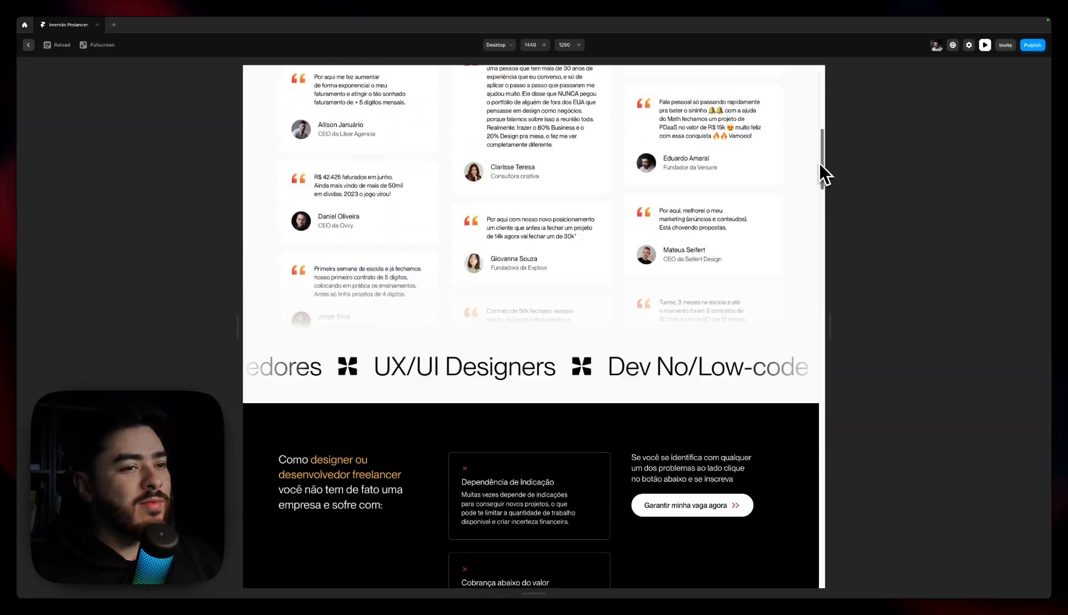
mouse_move(820, 164)
mouse_down()
mouse_move(822, 155)
mouse_move(811, 185)
mouse_move(832, 260)
mouse_move(824, 281)
mouse_move(821, 150)
mouse_move(828, 172)
mouse_up()
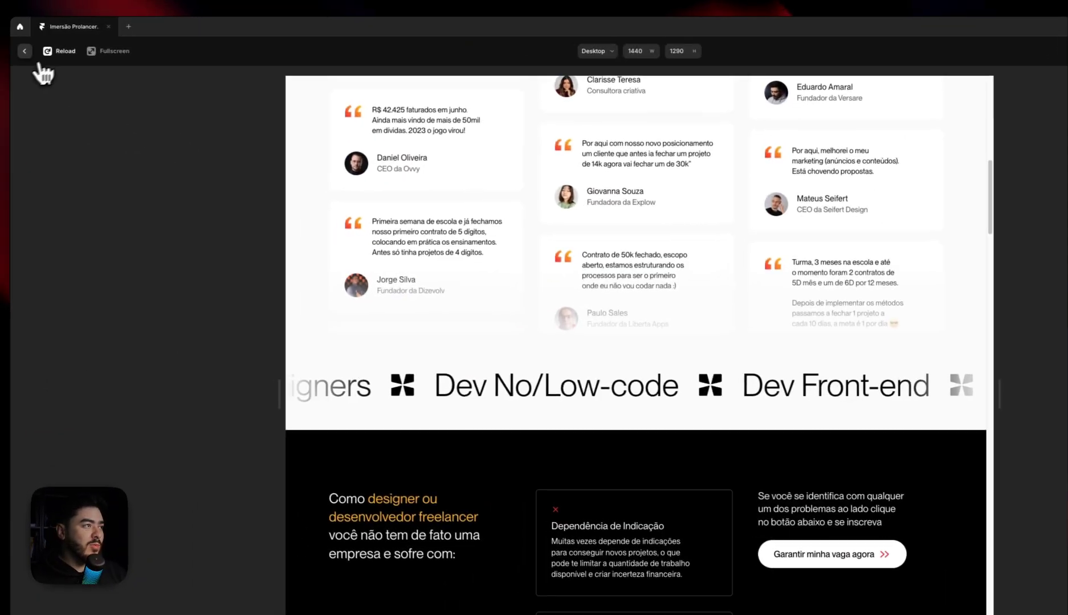
click(12, 46)
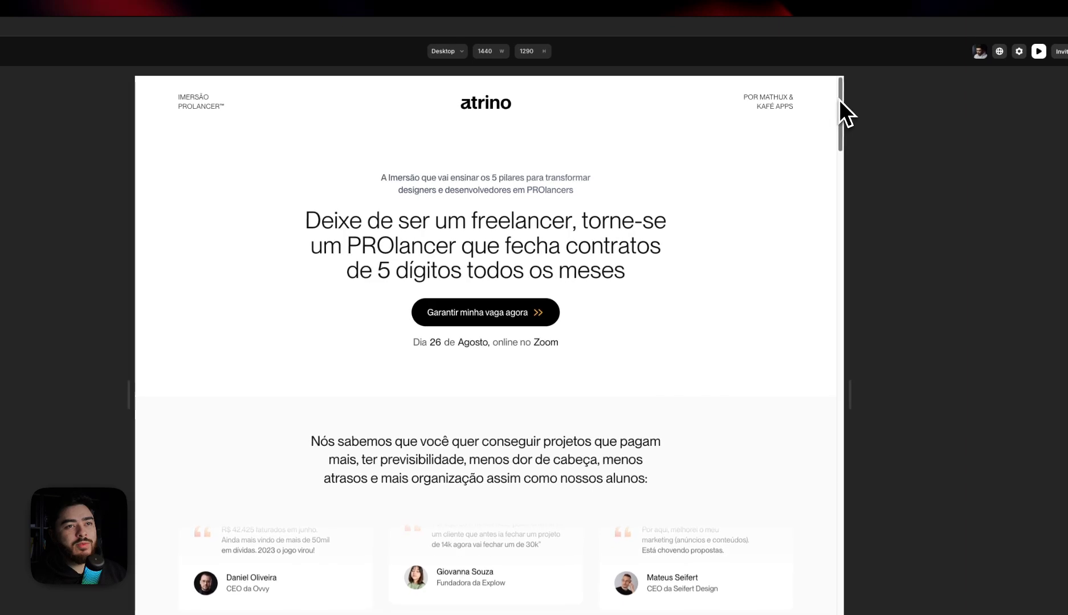
drag(859, 100, 818, 191)
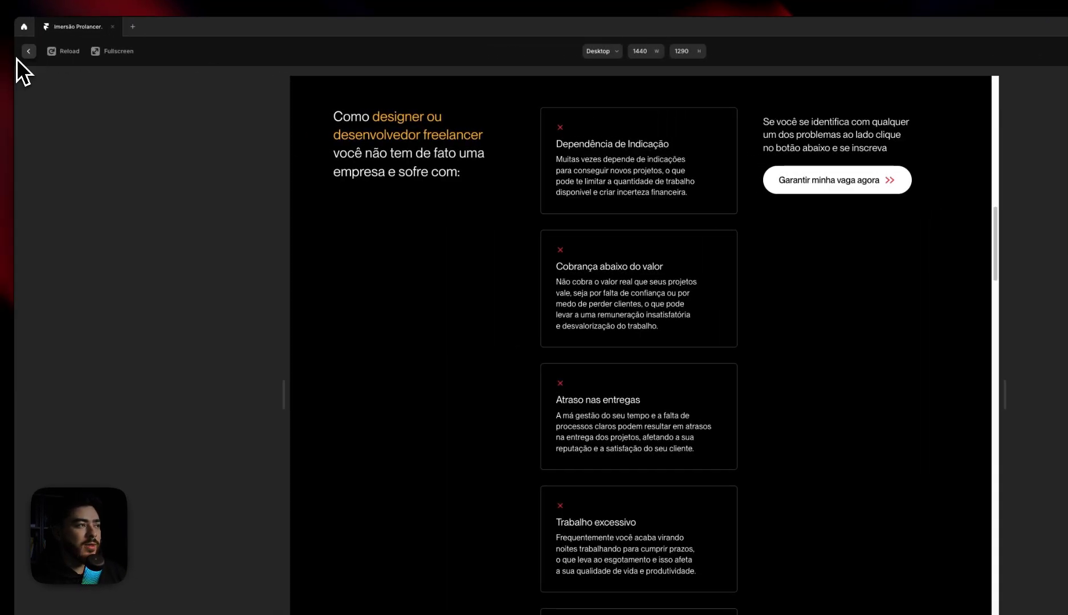
click(31, 52)
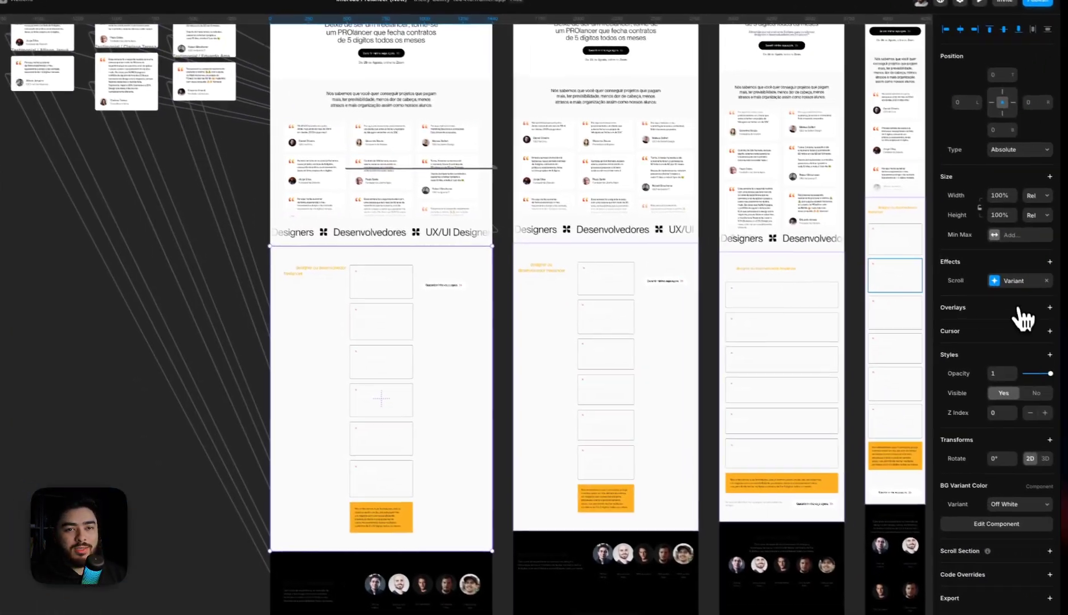
Change the Pain Points Scroll Variant effect's viewport trigger position to the center
click(1008, 278)
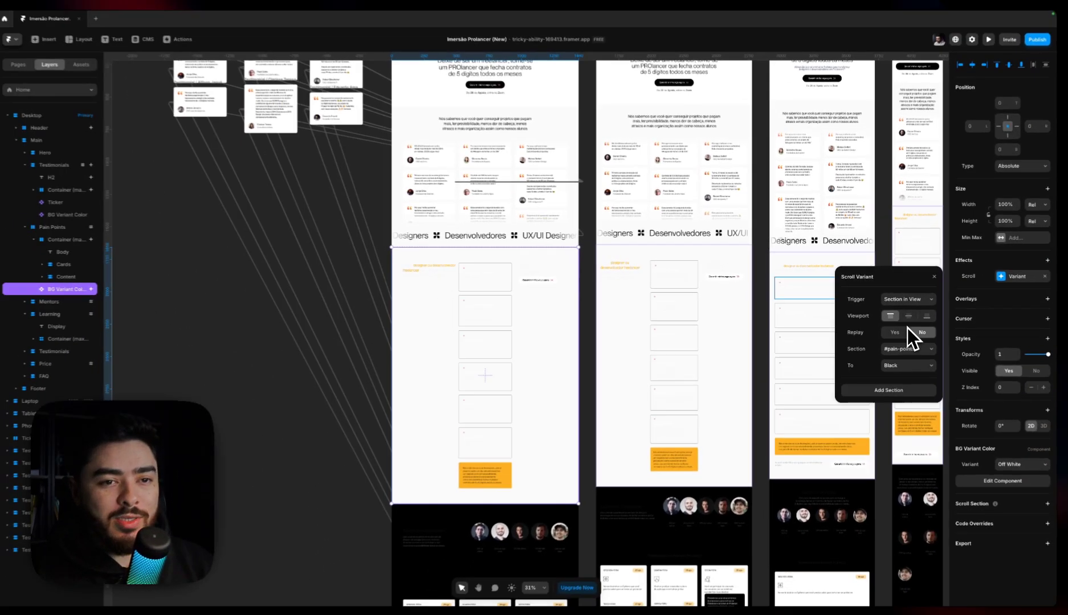
scroll(481, 283, down, 2)
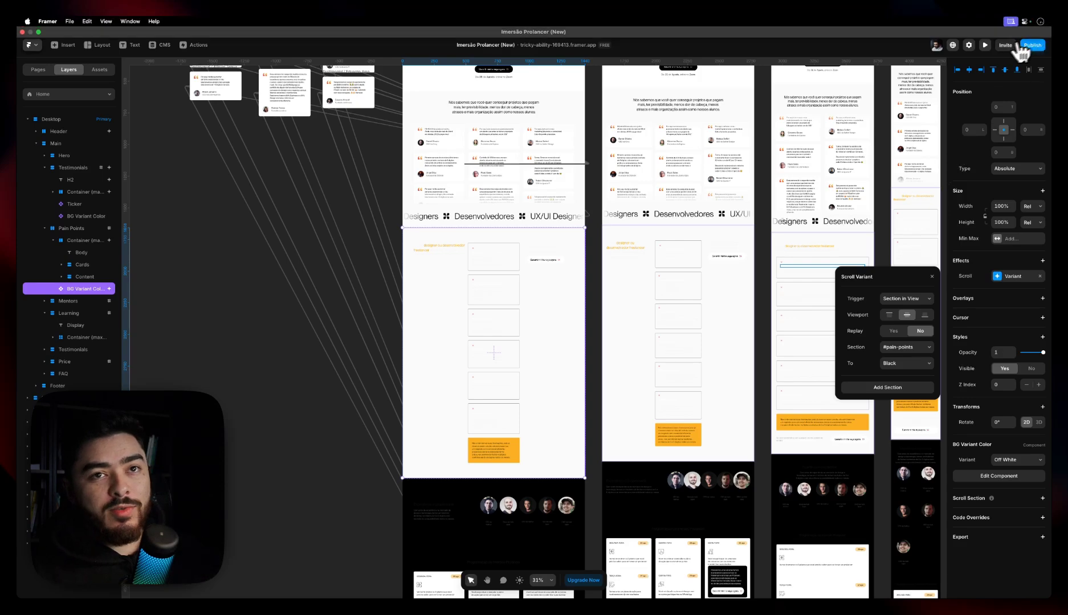
Preview the page with the centered viewport trigger, scroll through Pain Points and return to the canvas
click(984, 45)
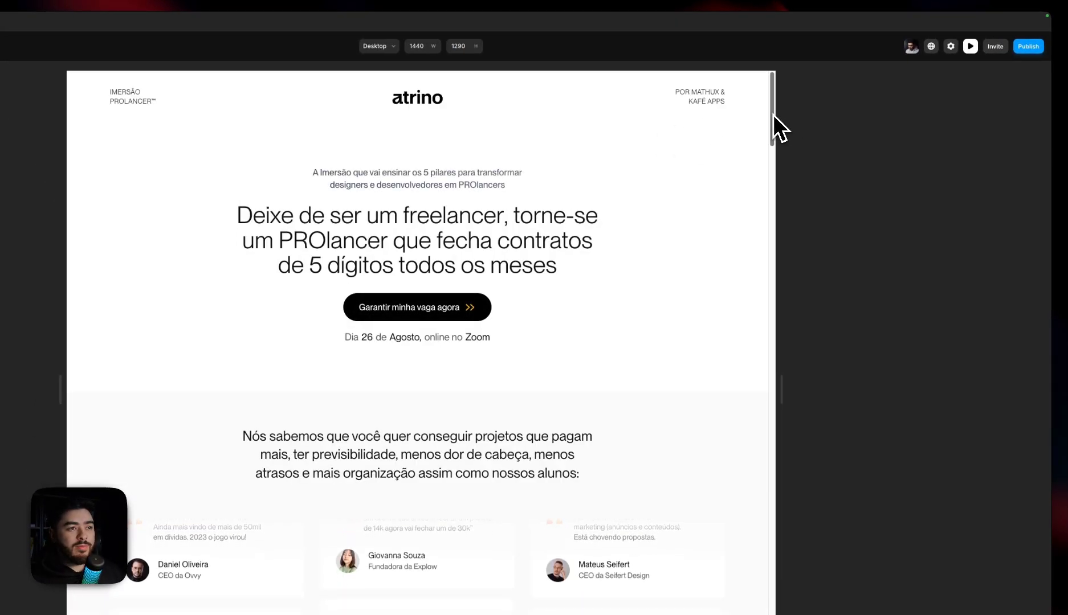
drag(773, 114, 774, 222)
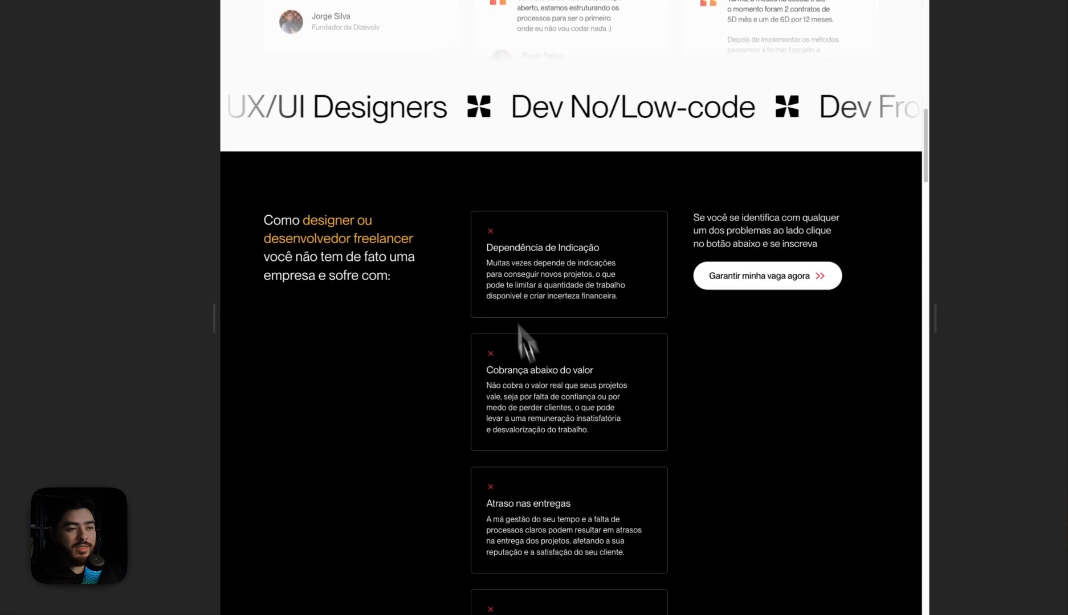
click(31, 50)
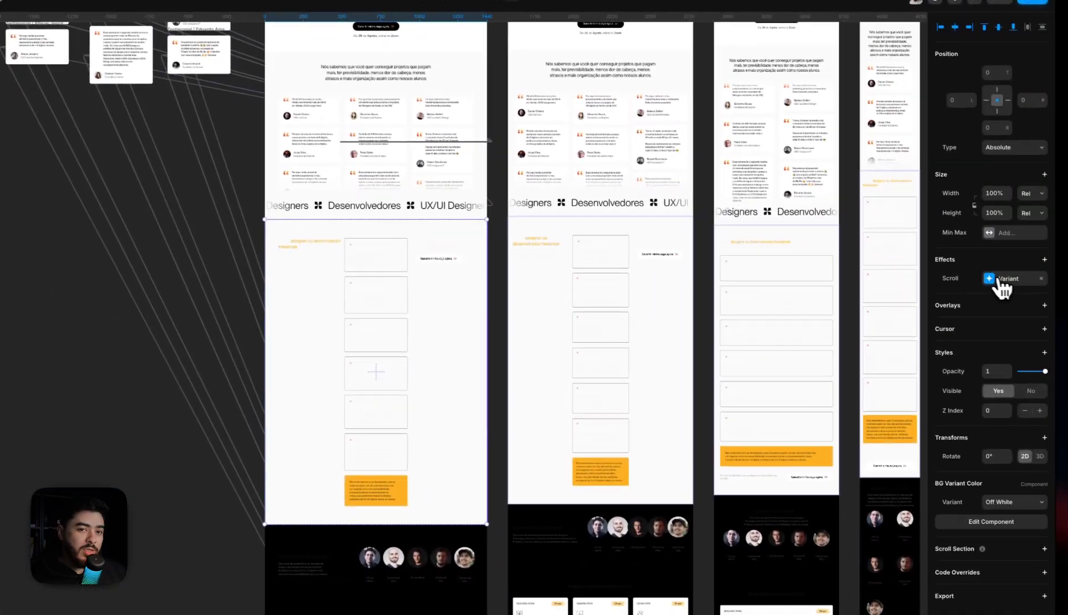
Try the Pain Points Scroll Variant effect with a bottom viewport trigger in the reloaded preview, and restore the center trigger
click(998, 279)
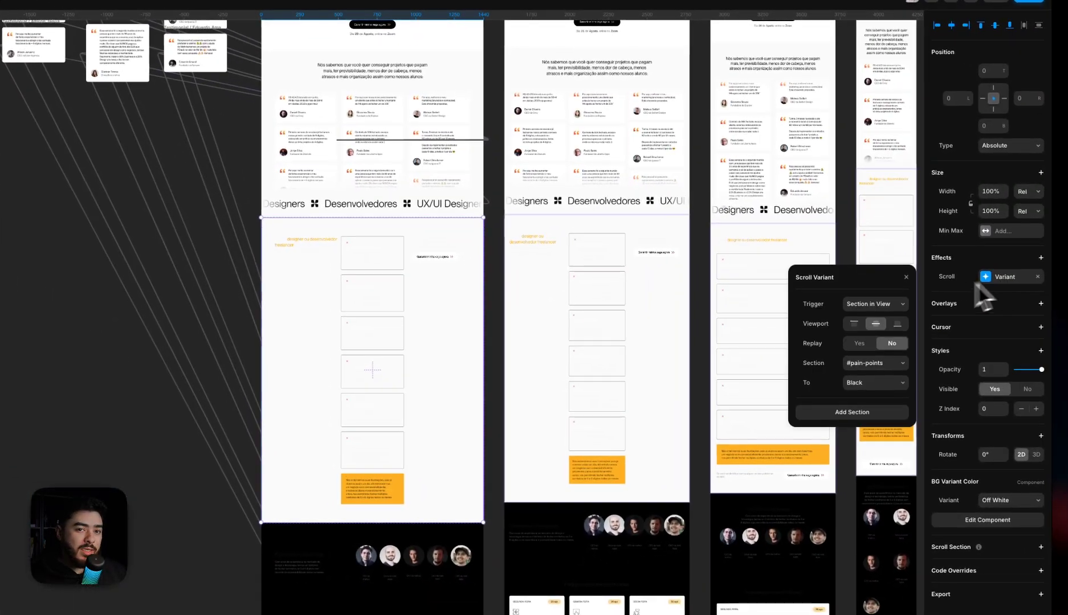
click(897, 324)
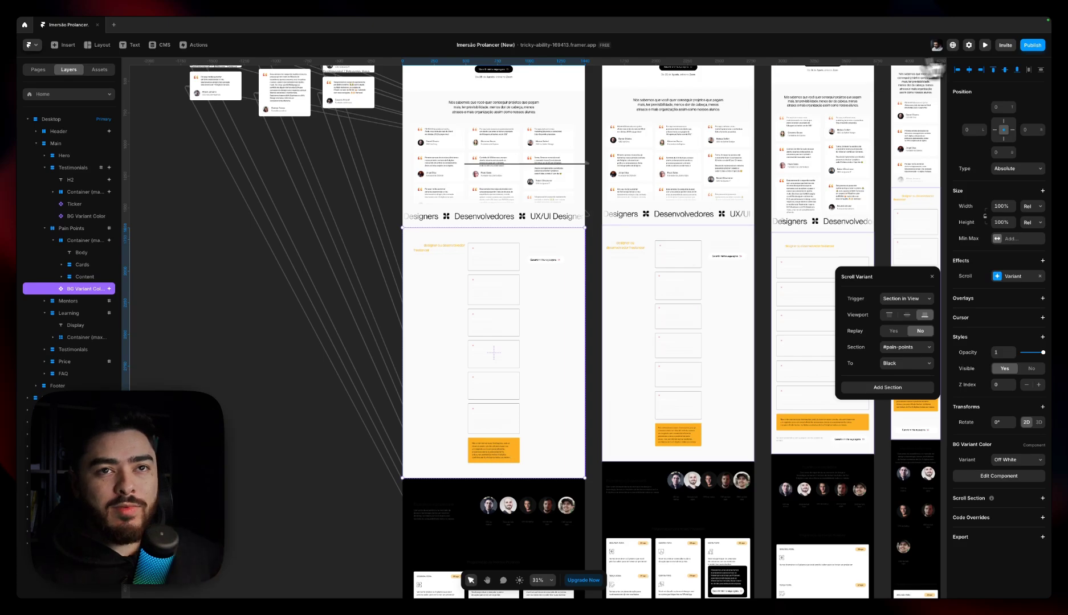
click(984, 44)
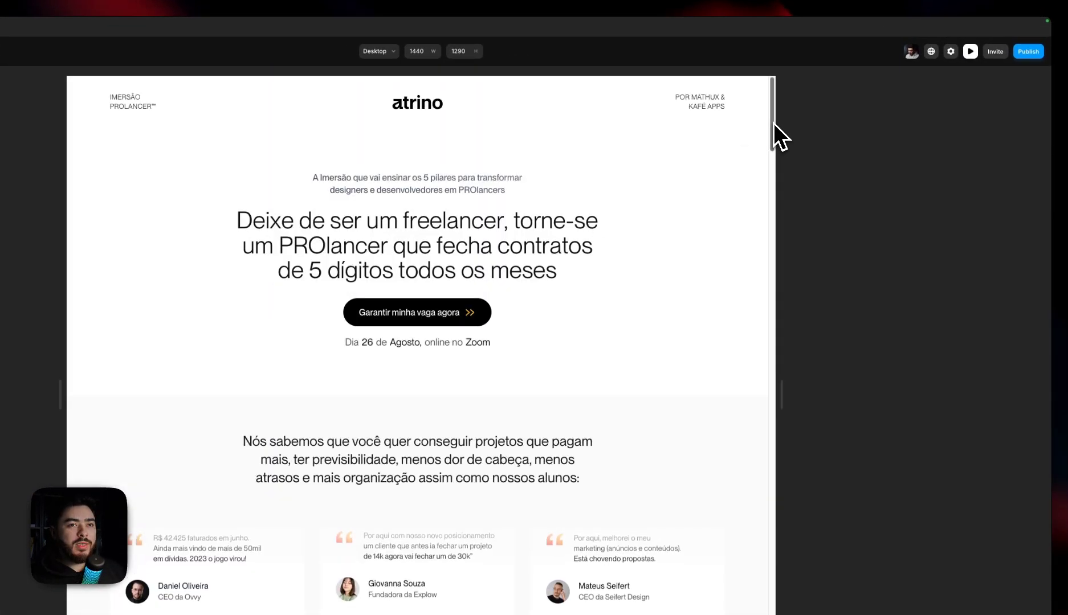
key(super+r)
drag(772, 123, 820, 149)
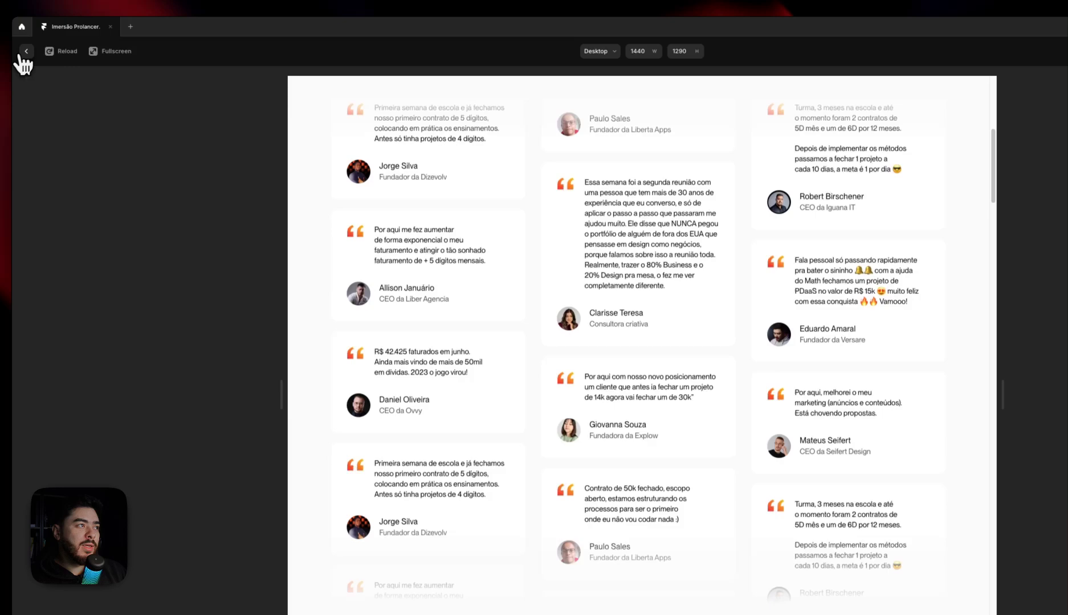
click(26, 51)
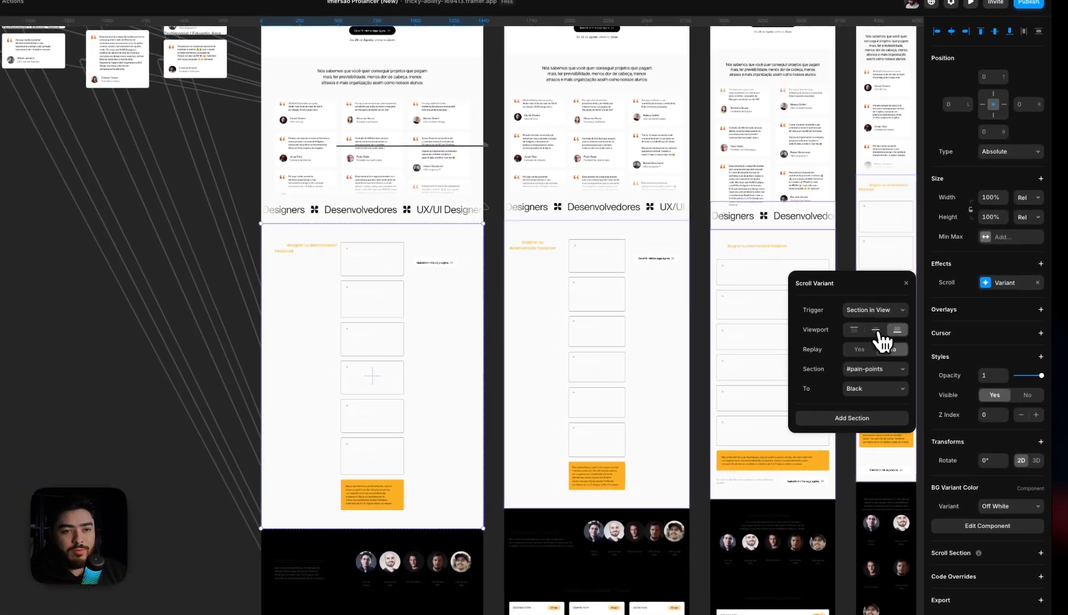
click(877, 330)
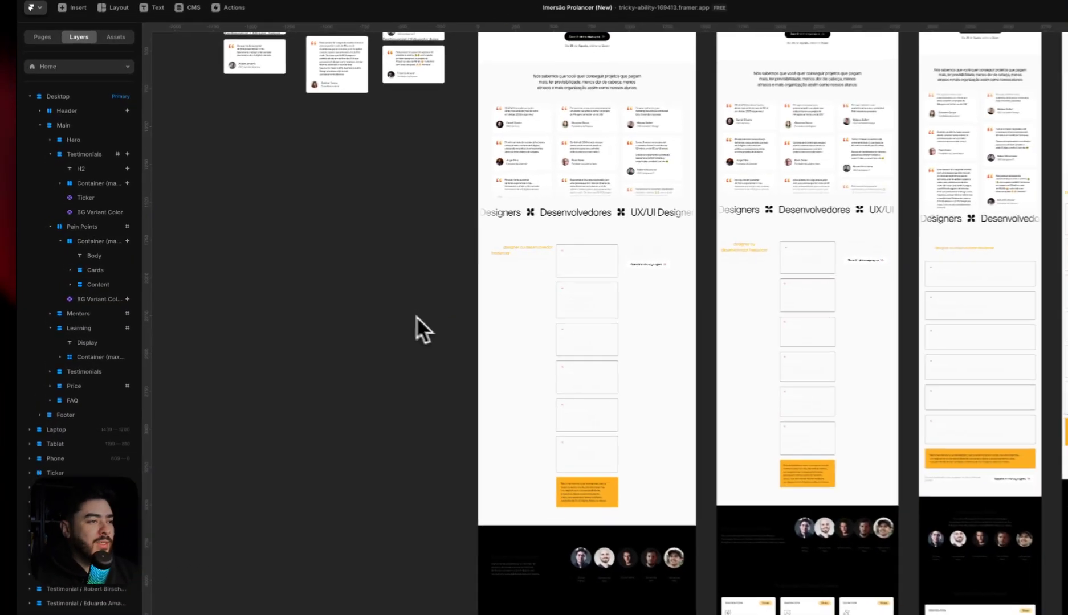
Copy the BG Variant Color instance from the Pain Points section
scroll(482, 312, down, 8)
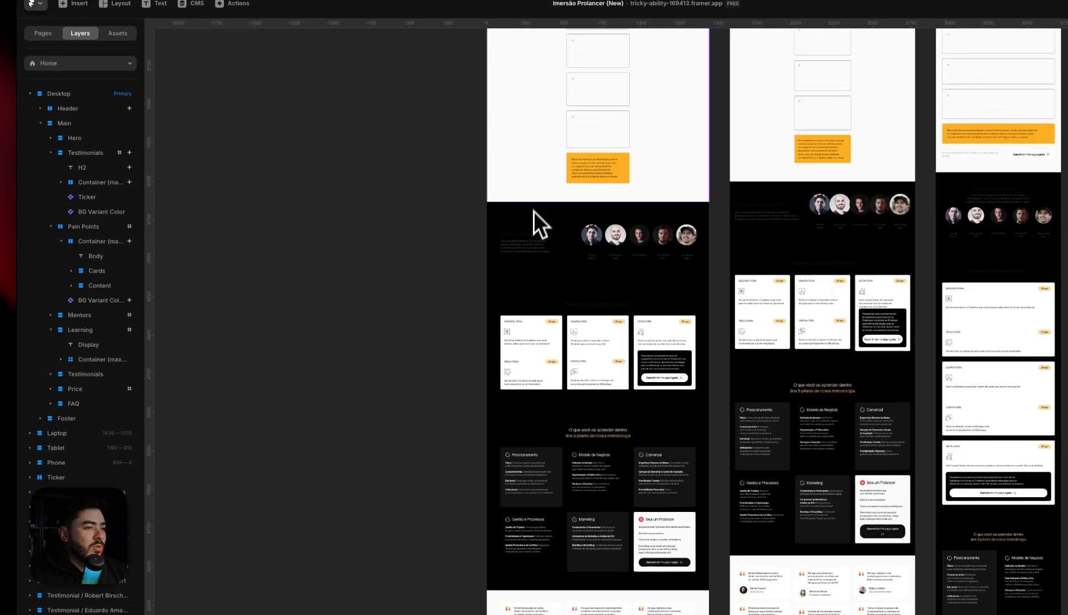
click(533, 193)
key(super+c)
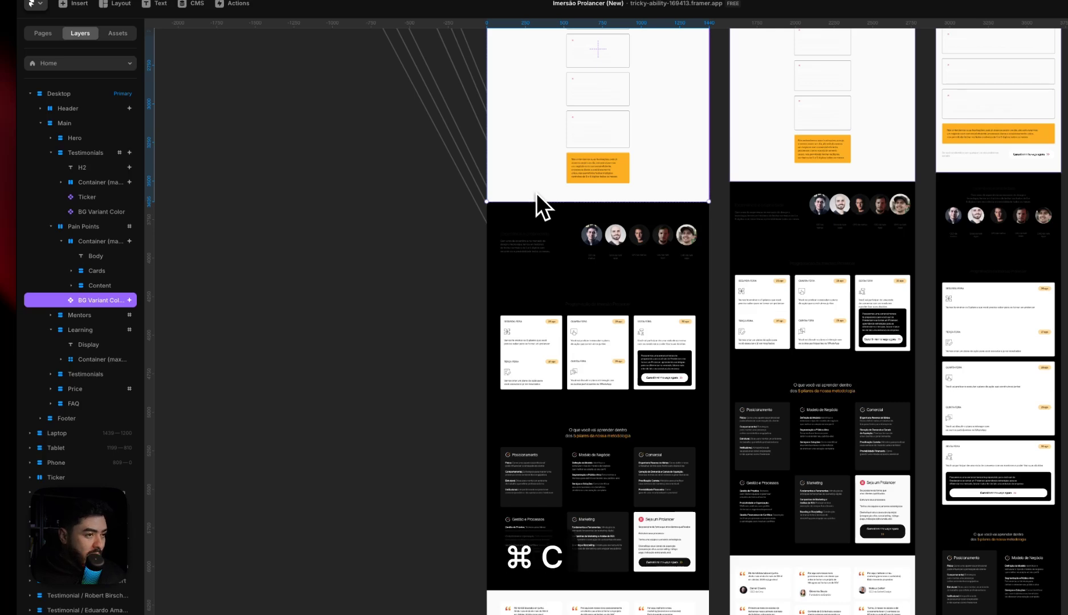
Delete the existing black background variant instance beneath Calendar in the outer Mentors section
click(540, 222)
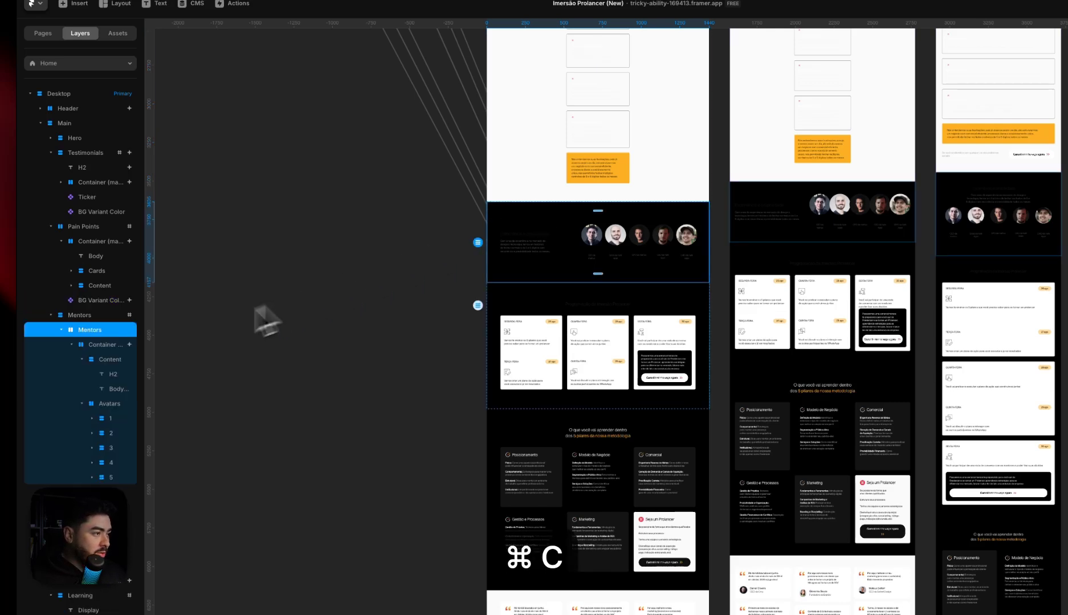
click(62, 331)
click(74, 318)
click(62, 344)
click(92, 333)
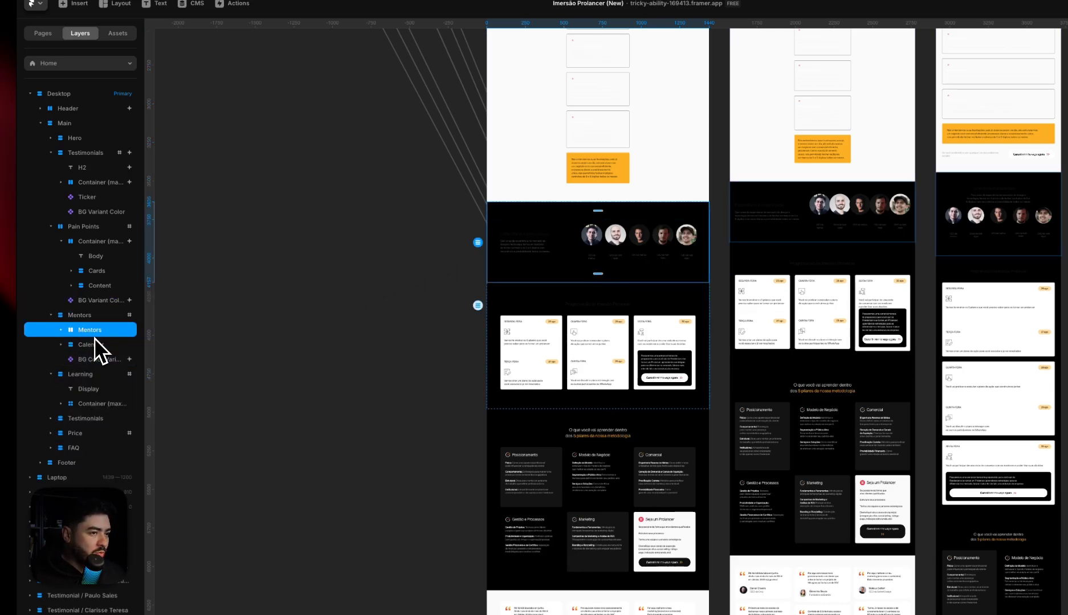
click(95, 345)
key(BackSpace)
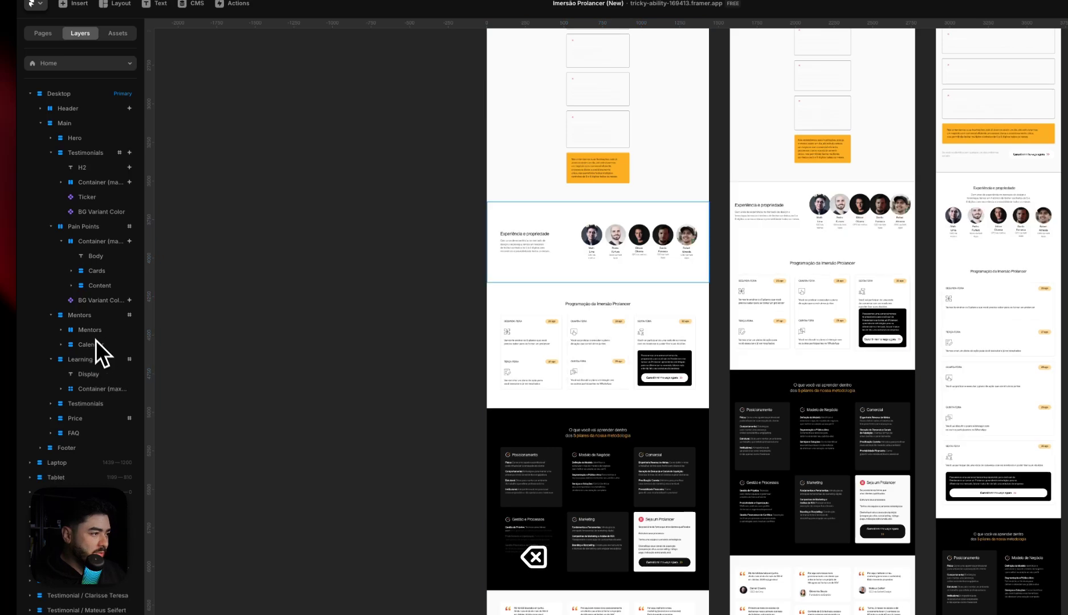
Paste the copied BG Variant Color instance into the outer Mentors section
click(94, 334)
click(92, 337)
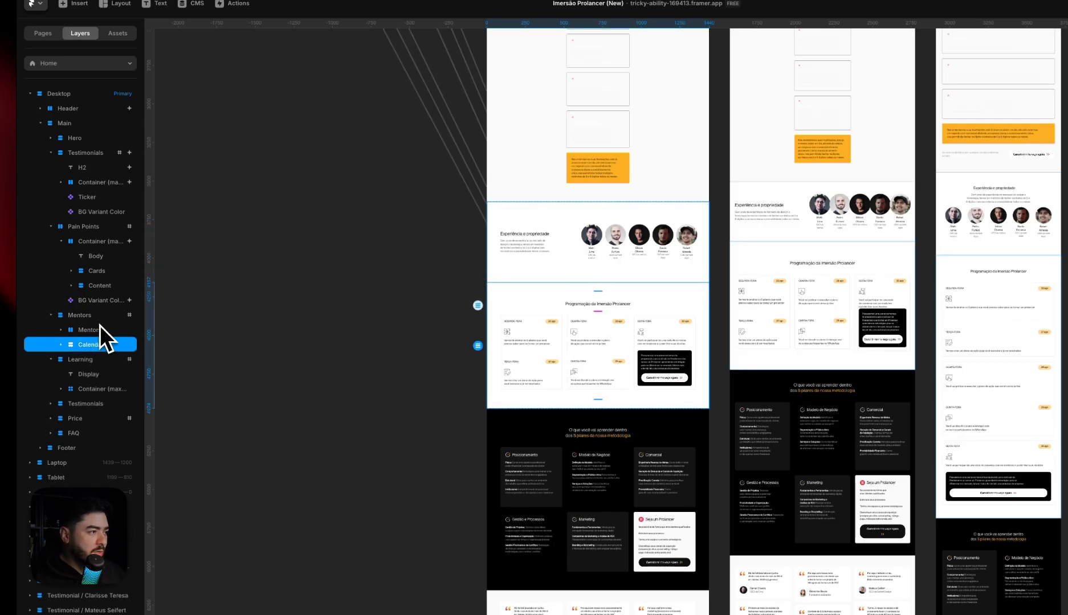
click(99, 332)
click(94, 346)
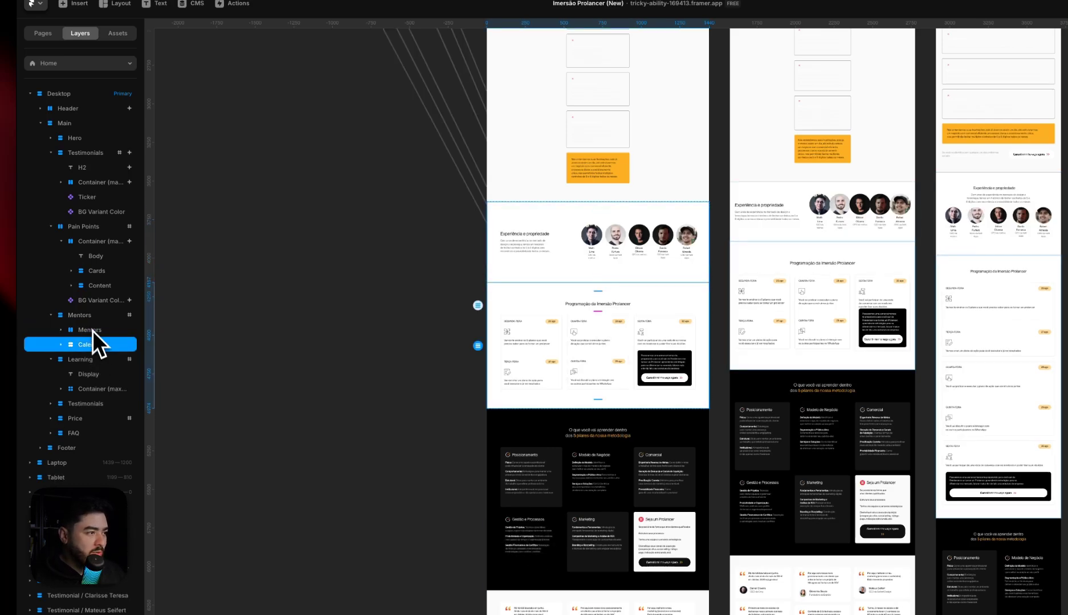
click(96, 317)
key(super+v)
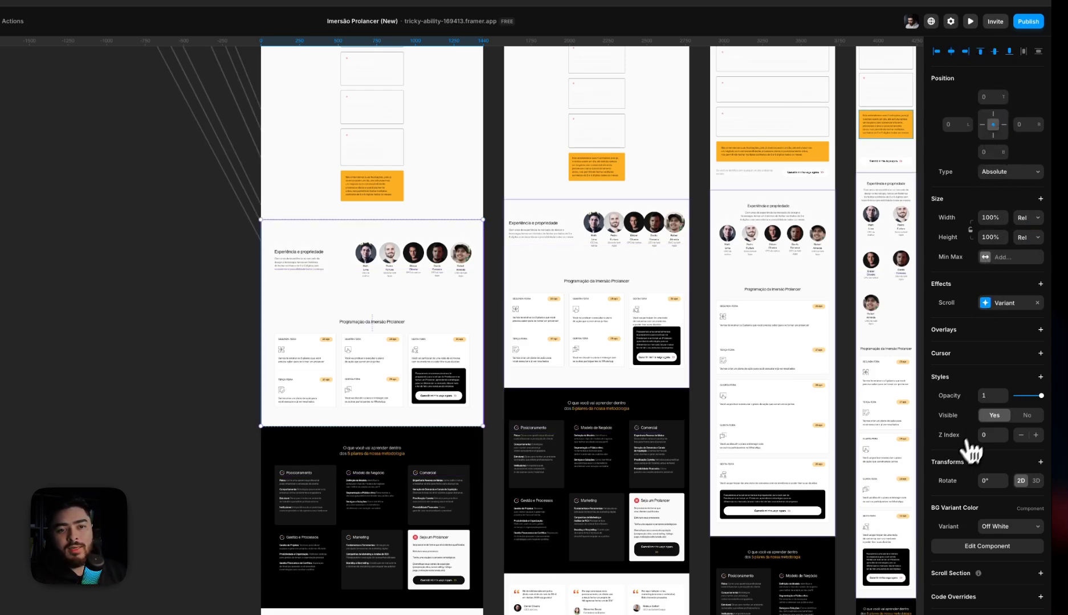
Set the section of the Mentors instance's Scroll Variant effect to #ment
click(1009, 303)
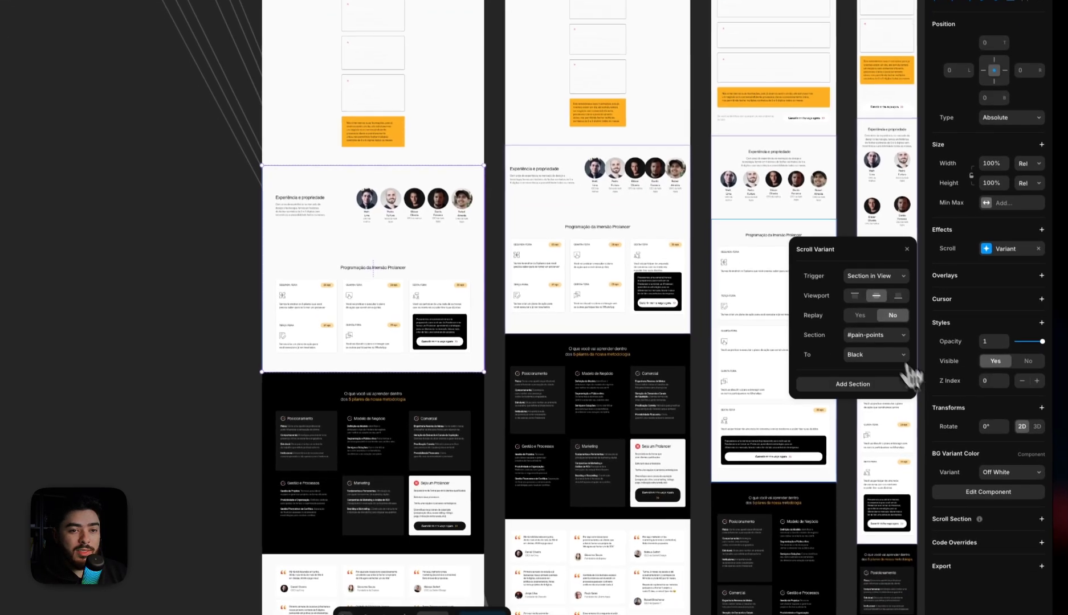
click(888, 389)
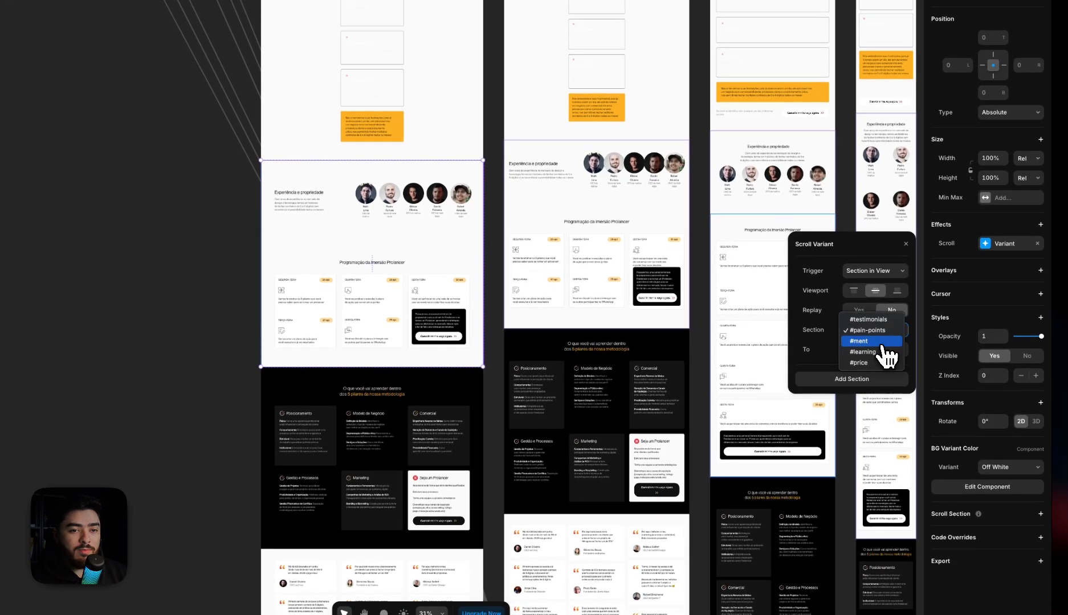
click(881, 342)
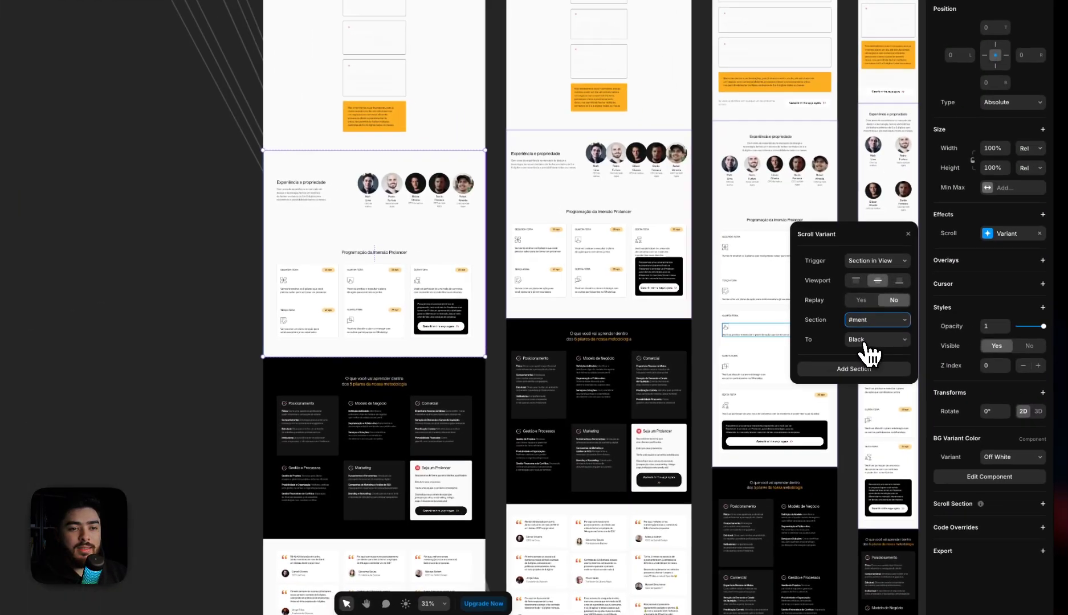
Choose Gray as the Mentors scroll effect's target variant and Black as the instance's initial variant
click(865, 342)
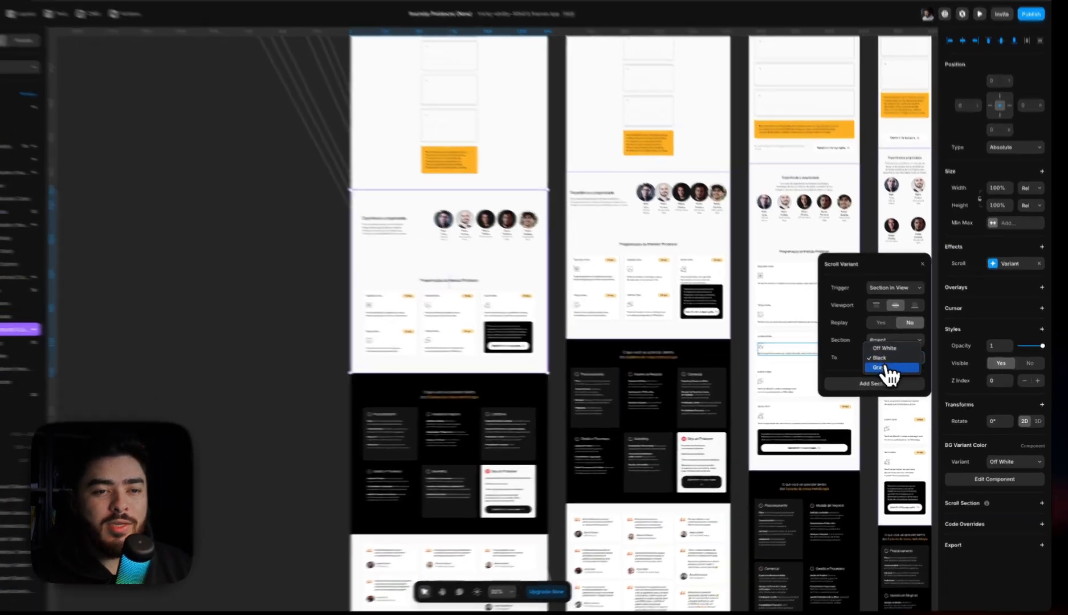
click(896, 372)
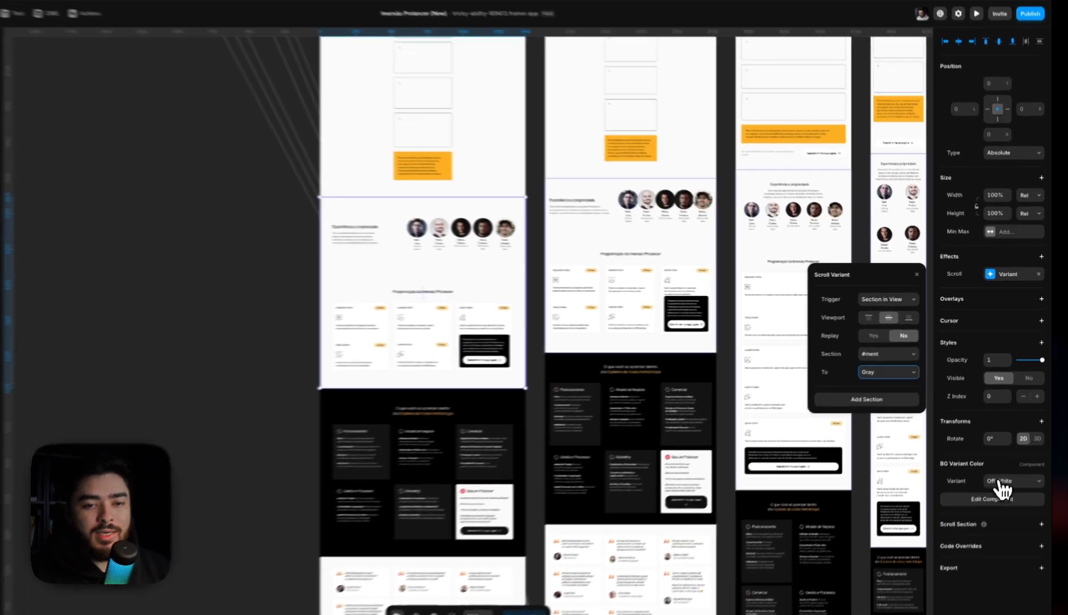
click(1011, 460)
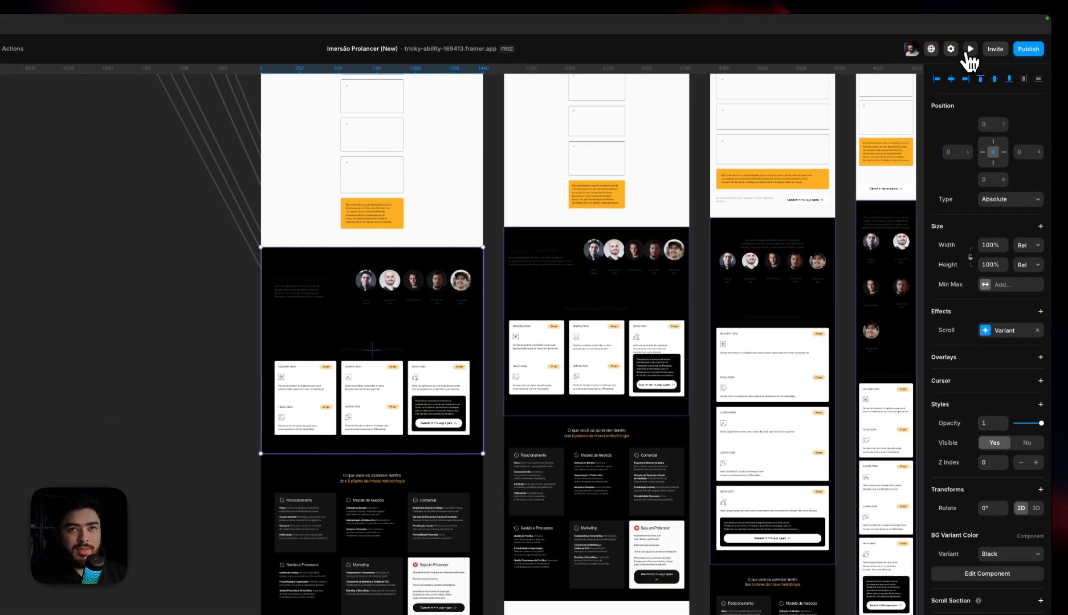
Preview the page while scrolling down, and return to the canvas to check the Mentors instance's Scroll Variant settings
click(969, 51)
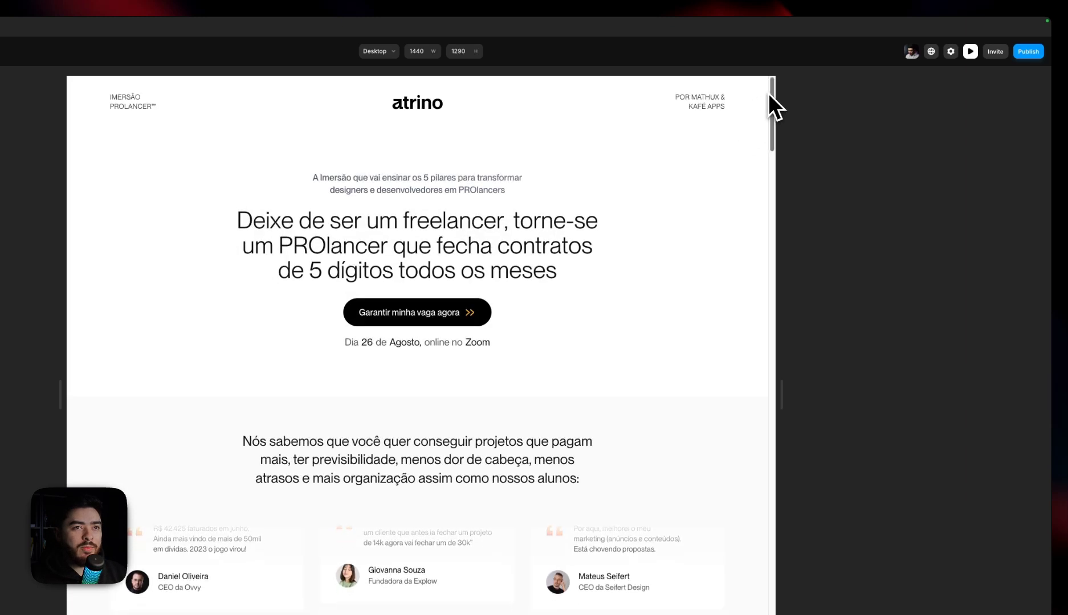
drag(769, 93, 800, 262)
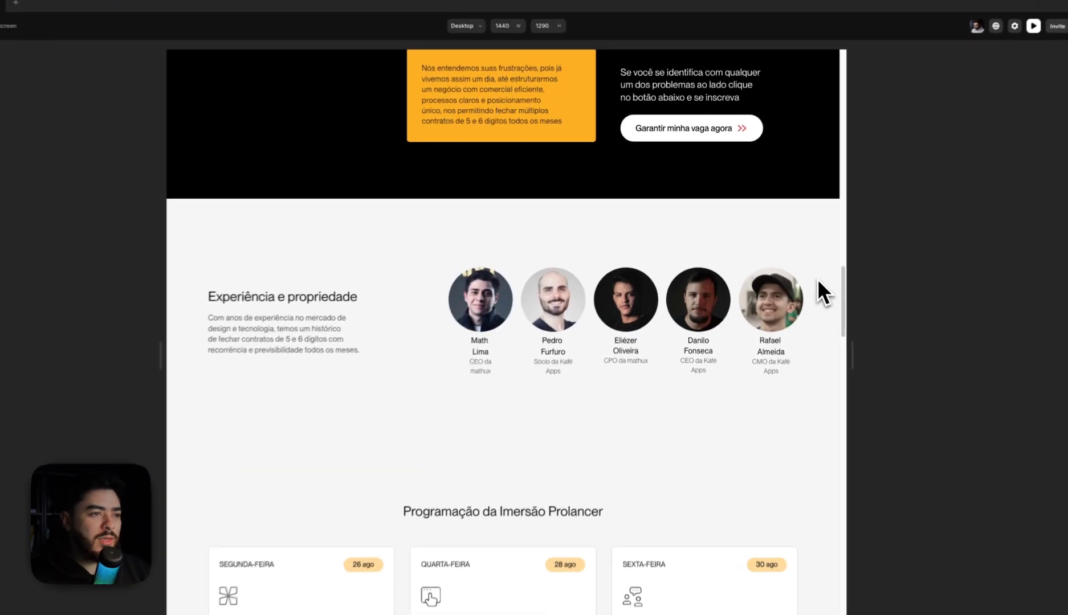
click(4, 45)
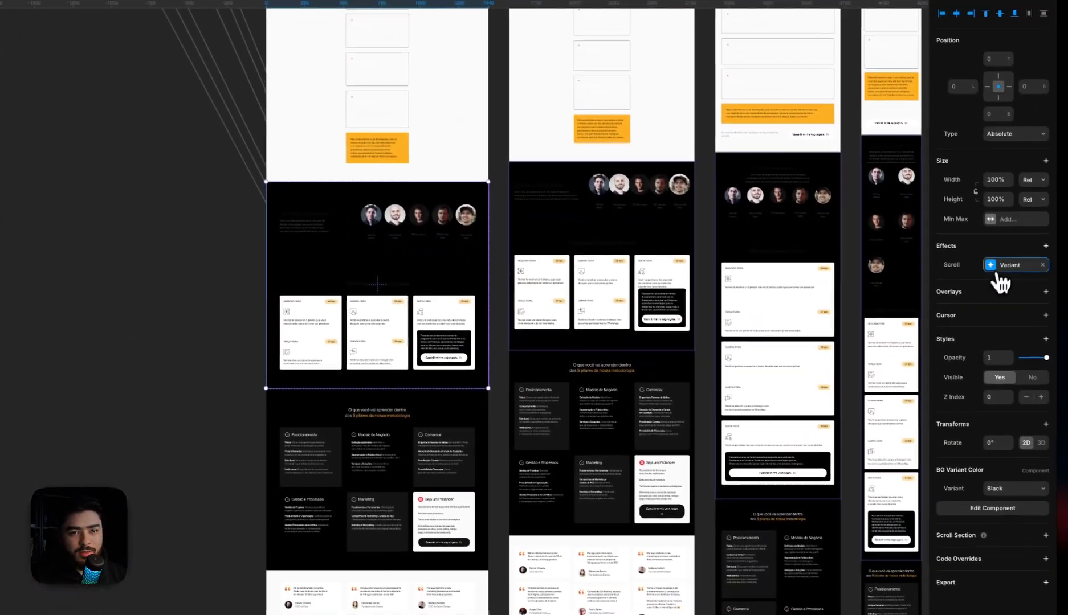
click(1043, 283)
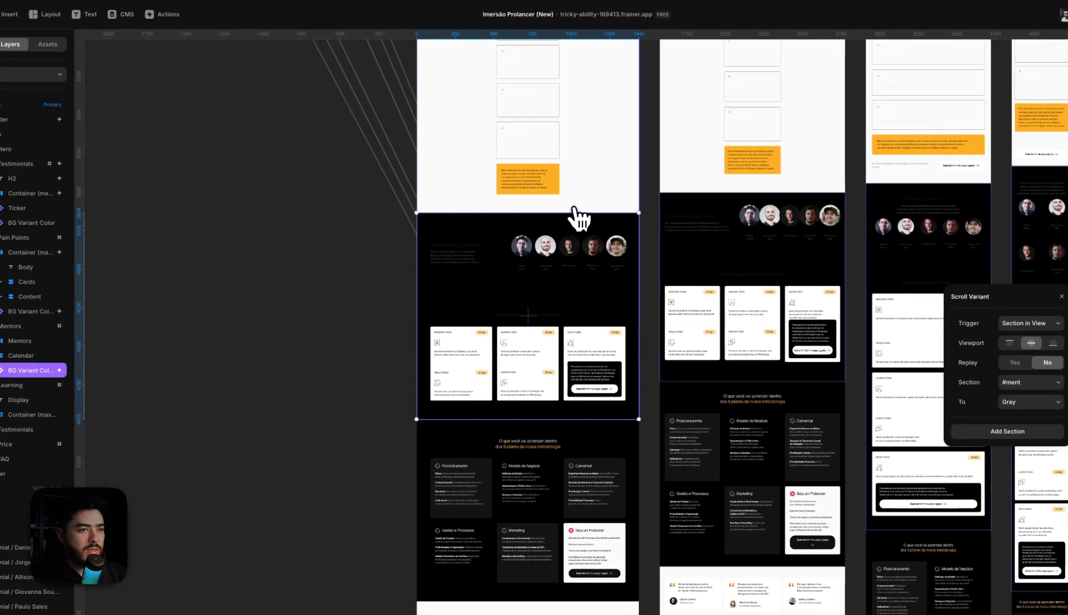
click(360, 267)
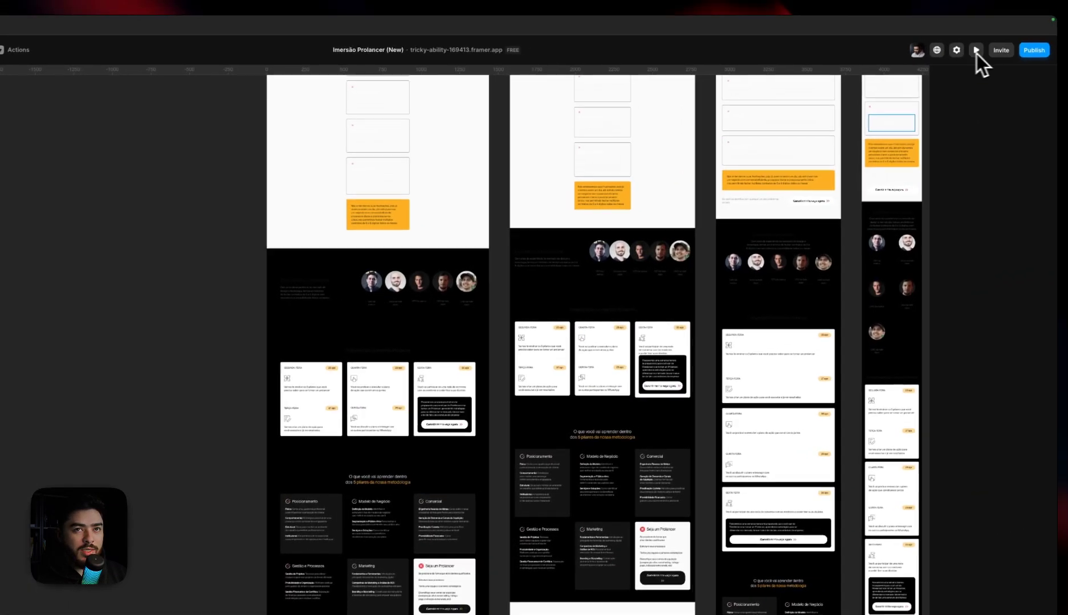
Preview the page again, scroll past Pain Points into Mentors to check the background change, and return to the canvas
click(977, 50)
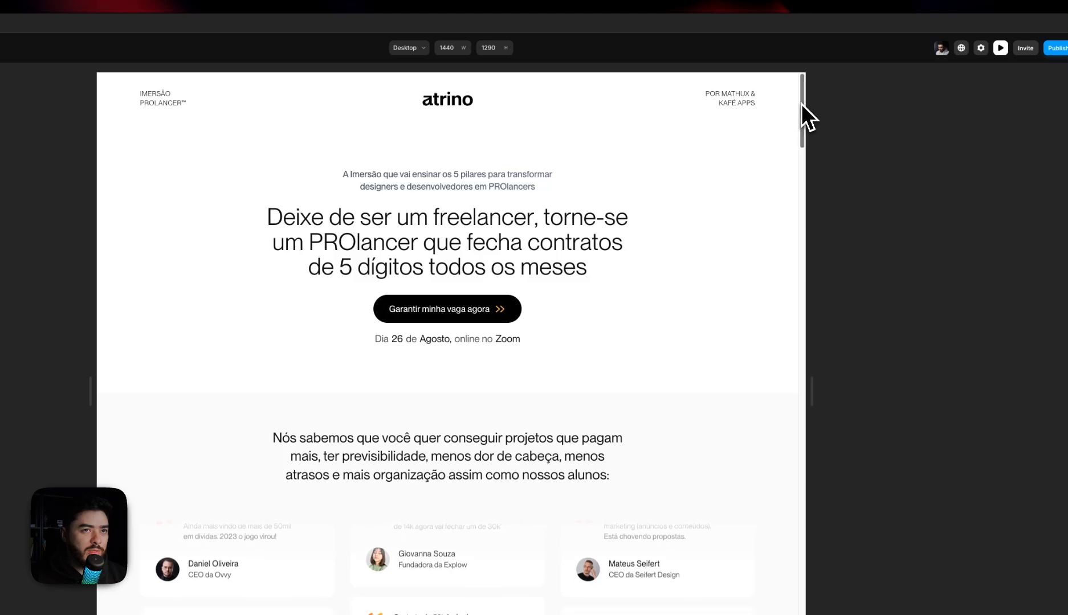
drag(801, 103, 784, 270)
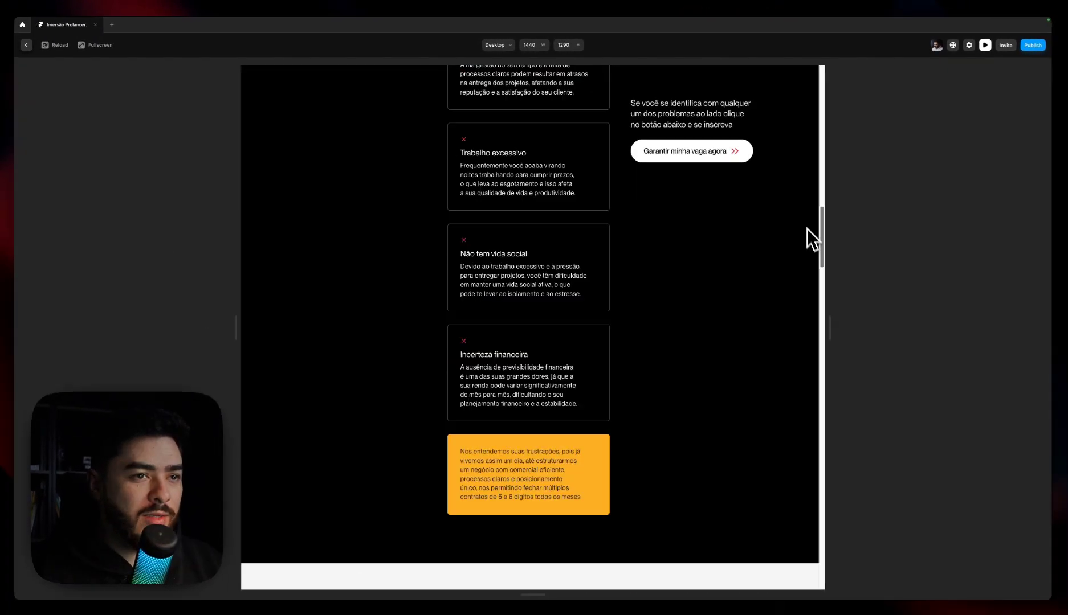
drag(807, 229, 806, 287)
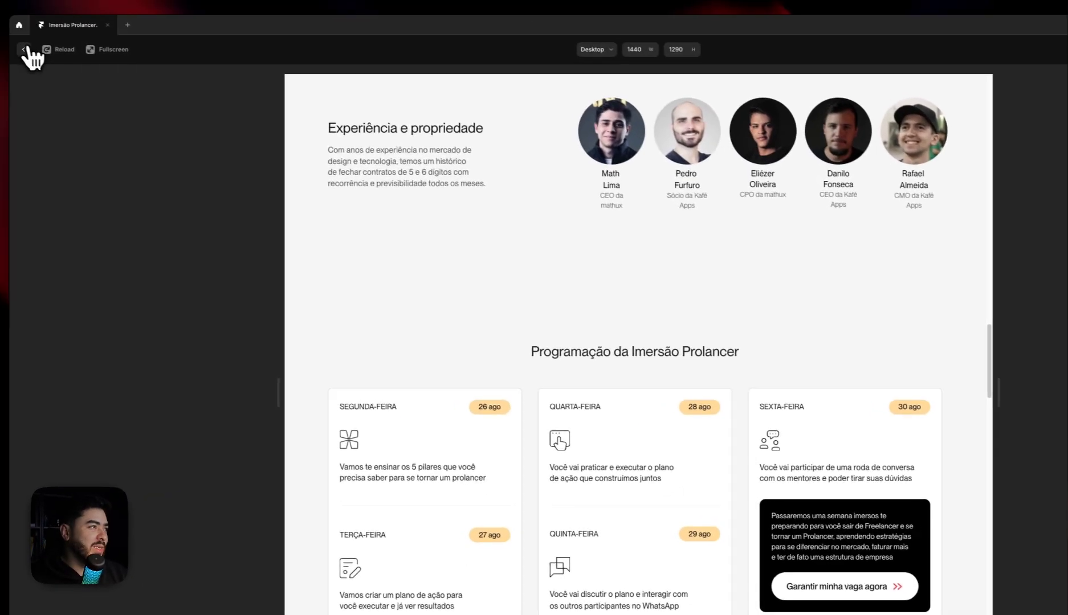
click(28, 45)
Remove the Scroll Animation effect from the content container of the Pain Points section
click(523, 291)
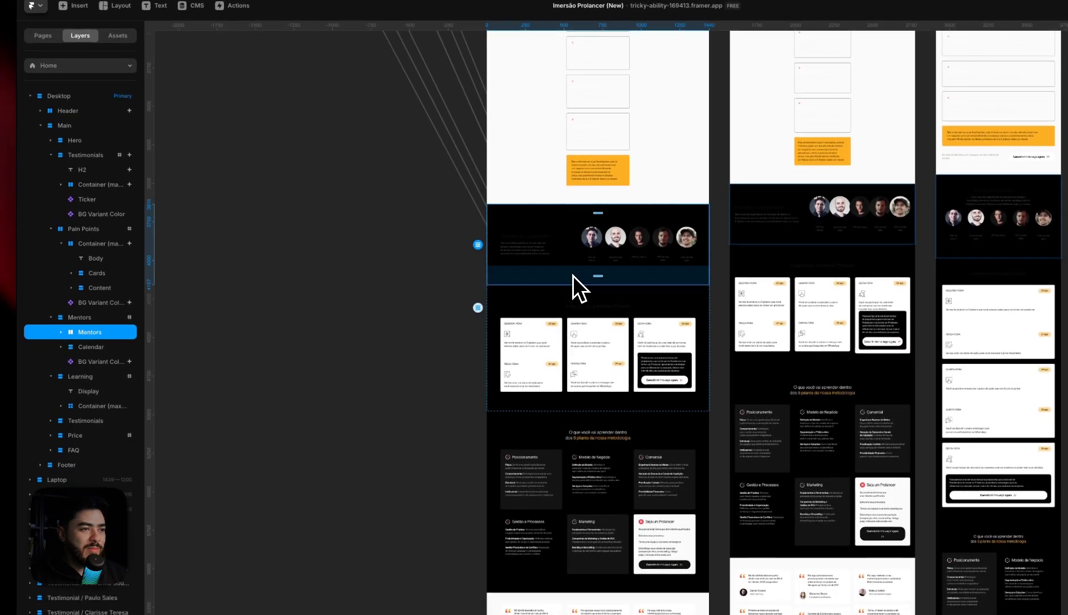
click(66, 323)
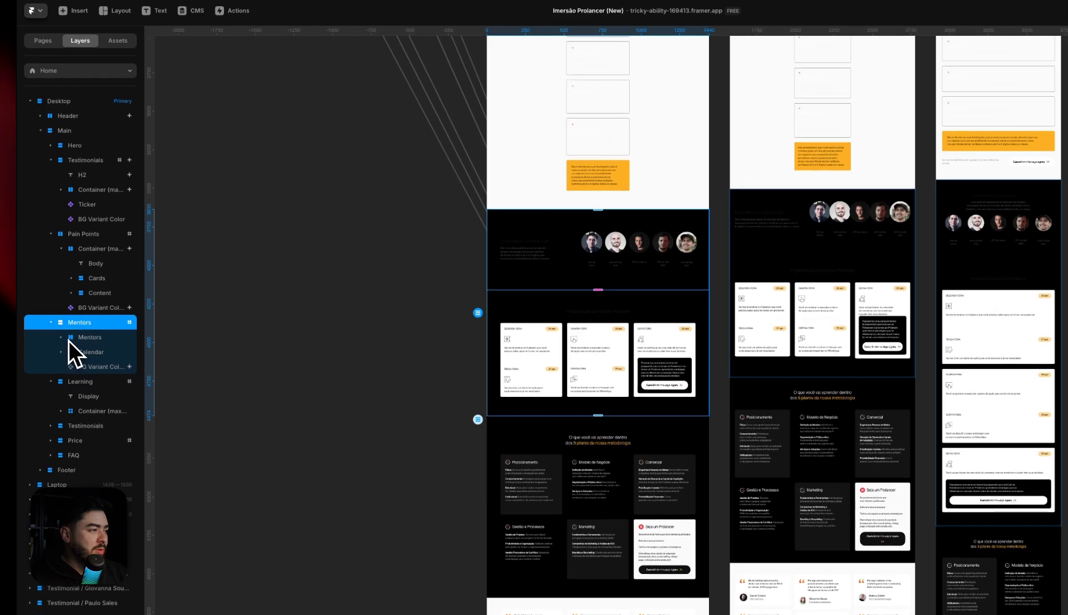
scroll(405, 298, up, 5)
click(528, 222)
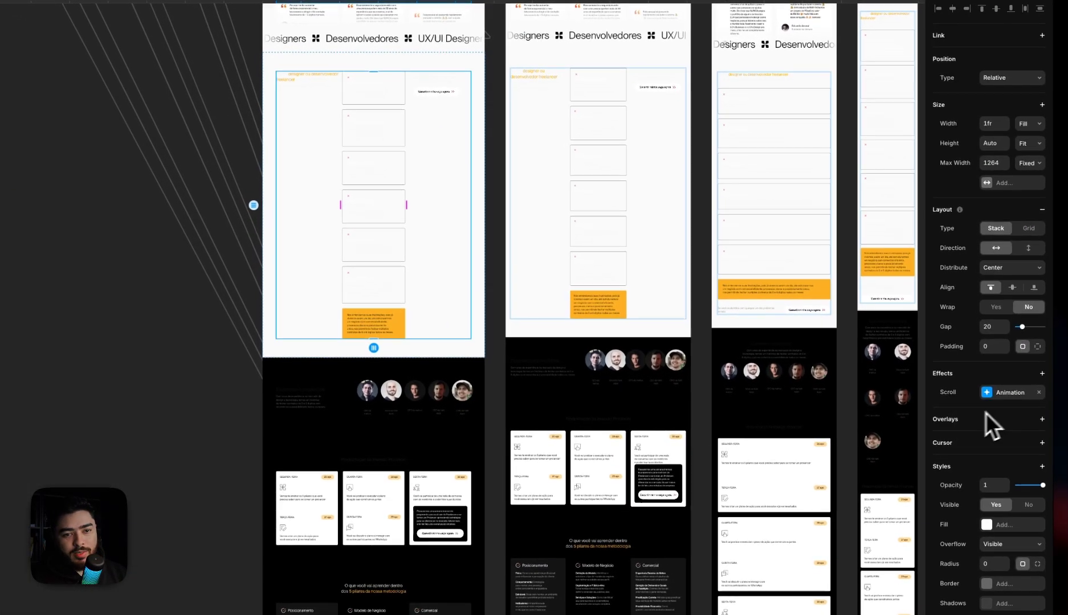
click(1007, 392)
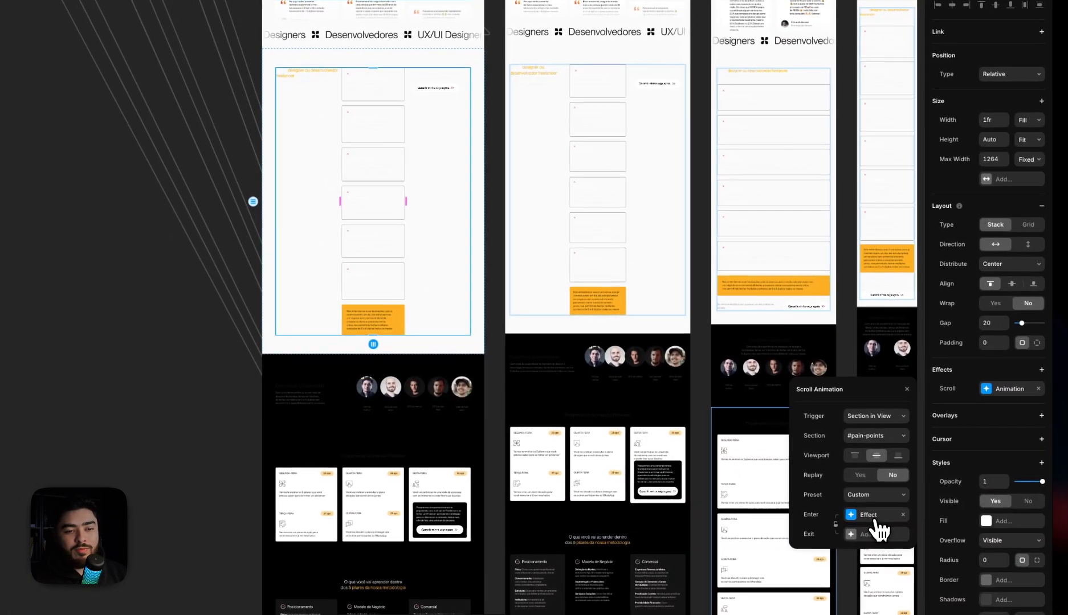
click(994, 539)
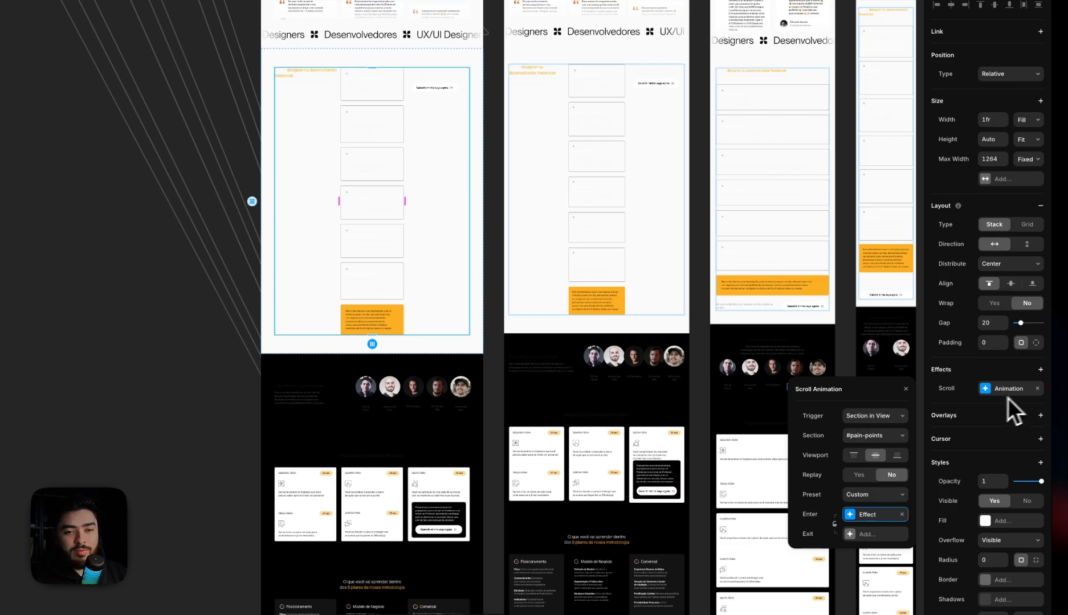
click(1037, 389)
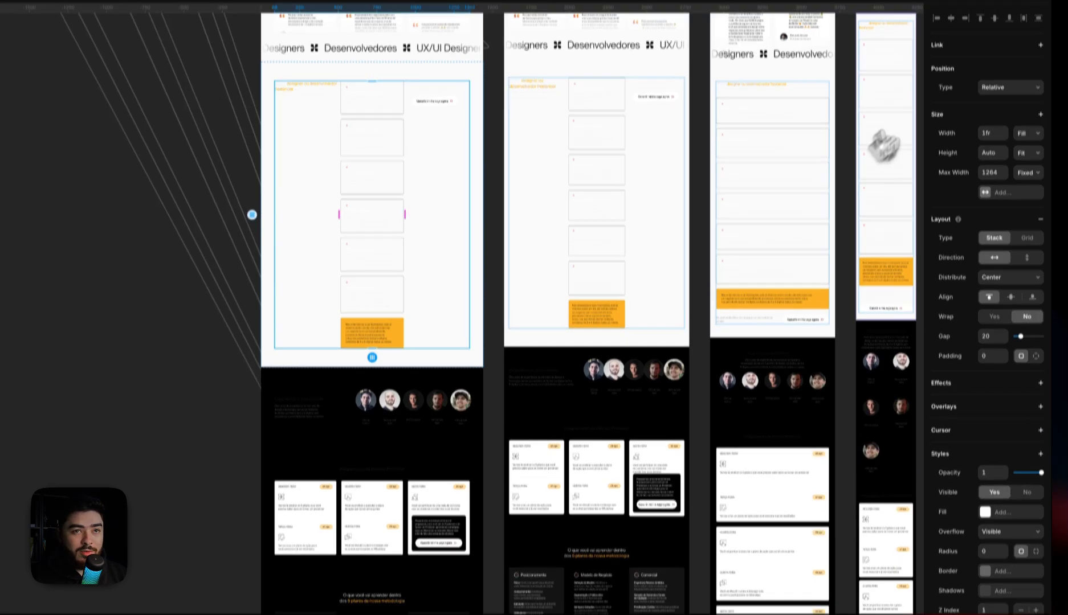
Preview the page and scroll through Pain Points to check its content without the container's scroll animation
click(970, 30)
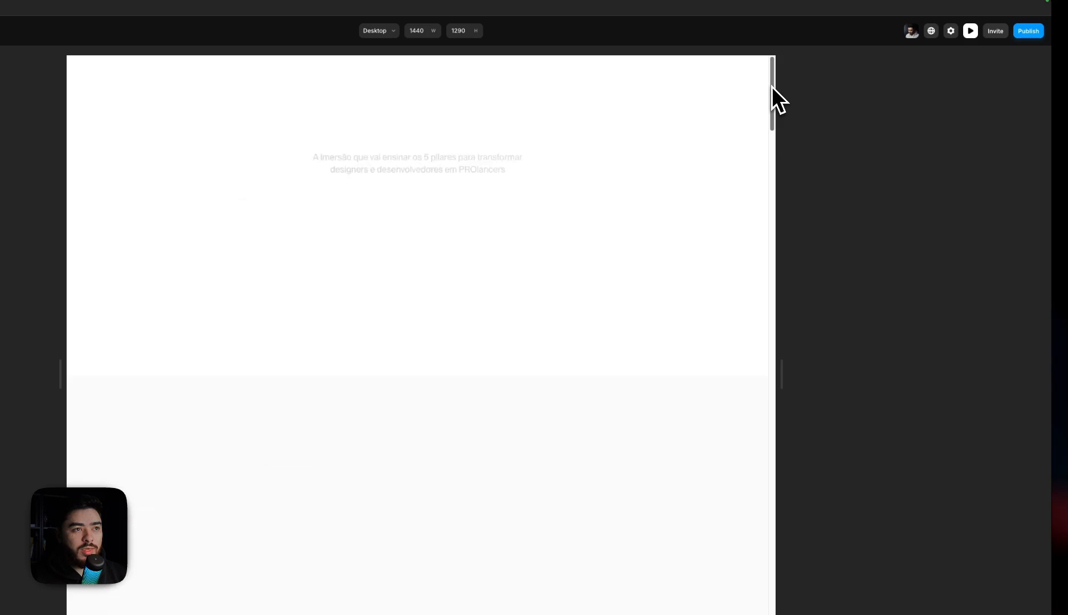
drag(771, 86, 782, 164)
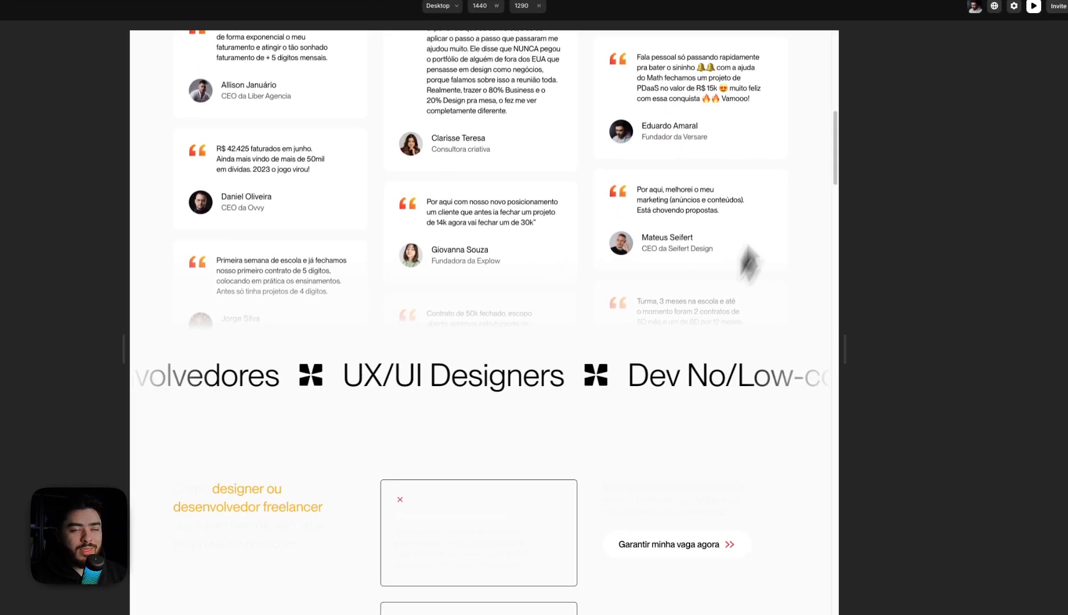
drag(836, 122, 835, 229)
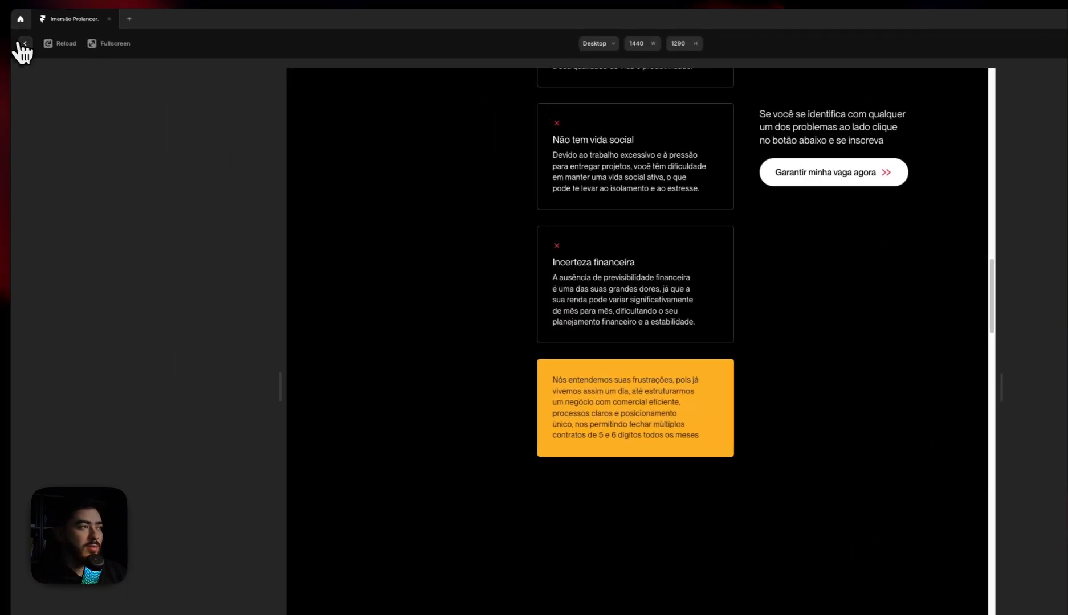
Restore the Scroll Animation effect removed from the Pain Points content container and open its settings
click(22, 45)
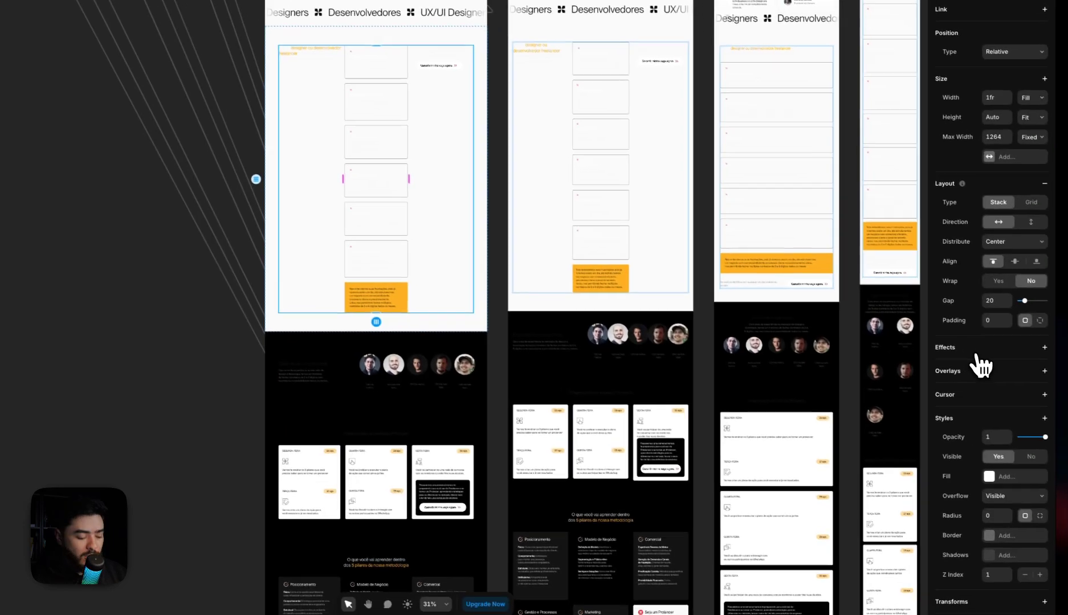
key(super+z)
click(993, 364)
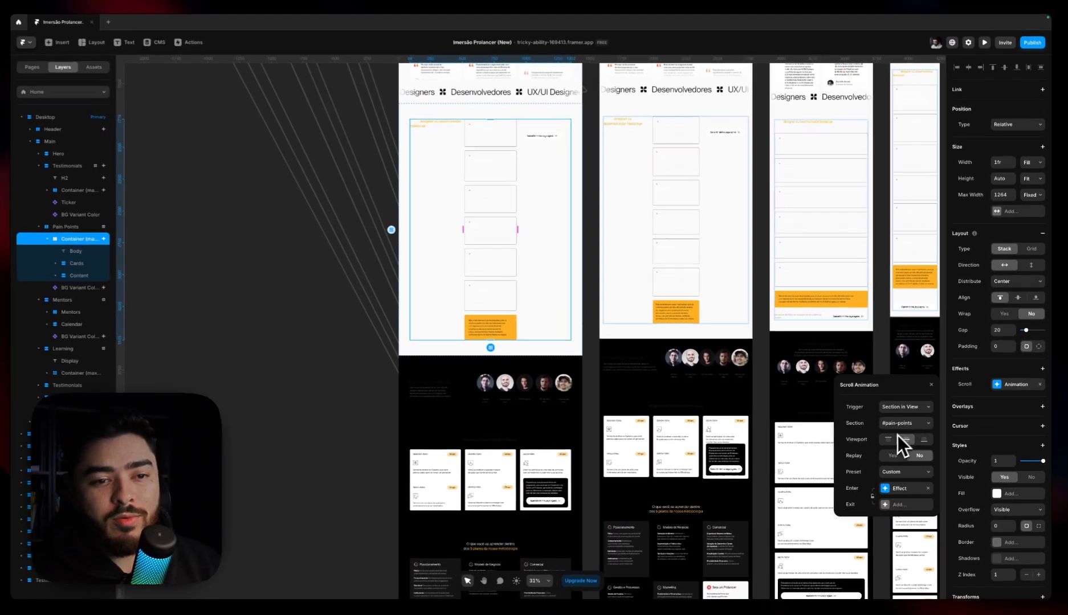
Try adding an Exit effect to the container's Scroll Animation, and remove it again
click(905, 440)
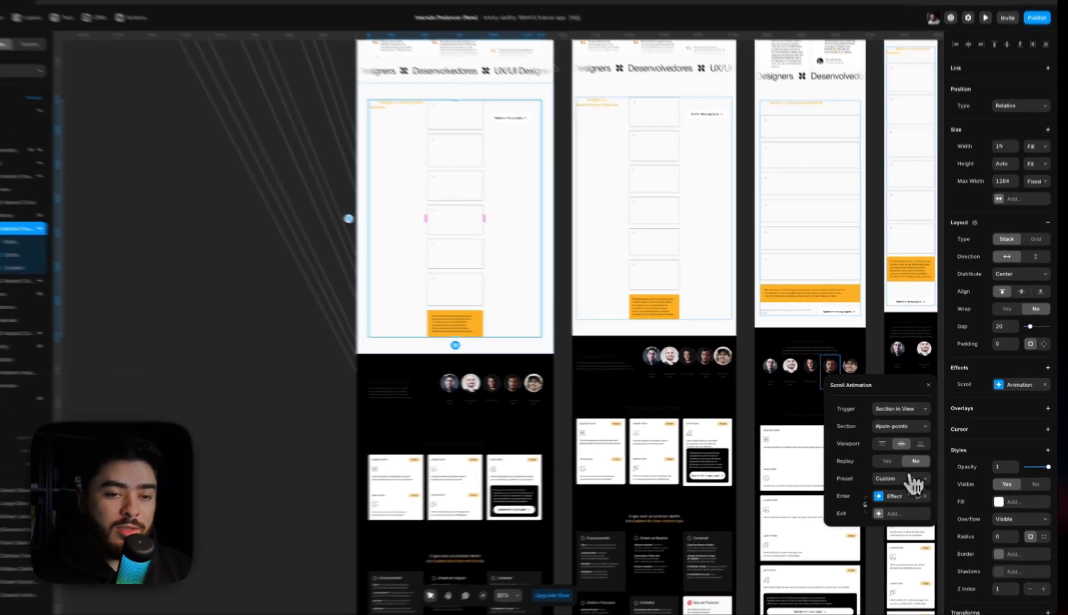
click(905, 472)
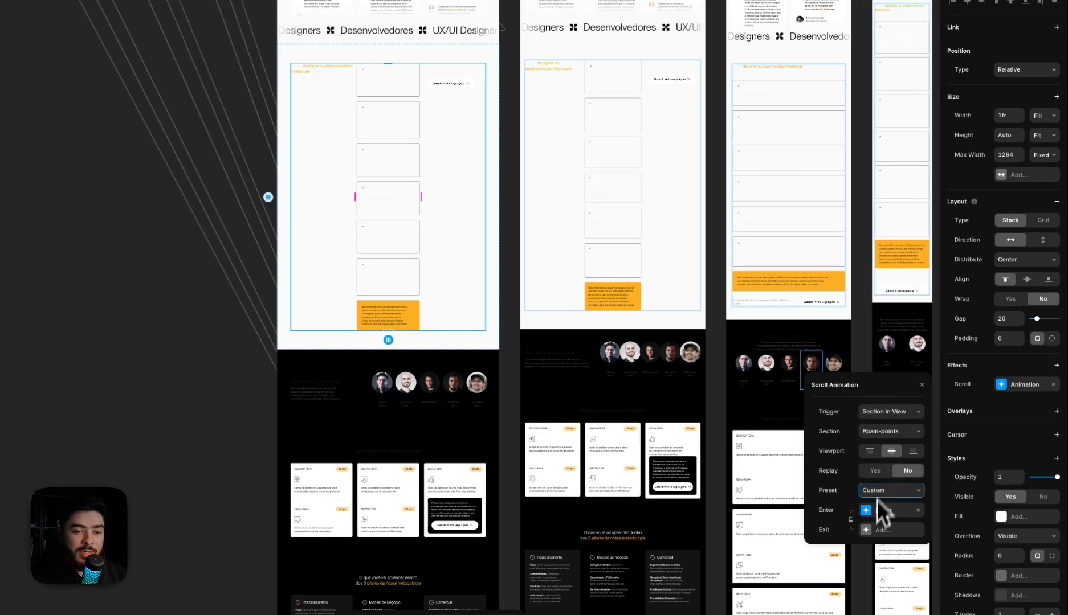
click(852, 521)
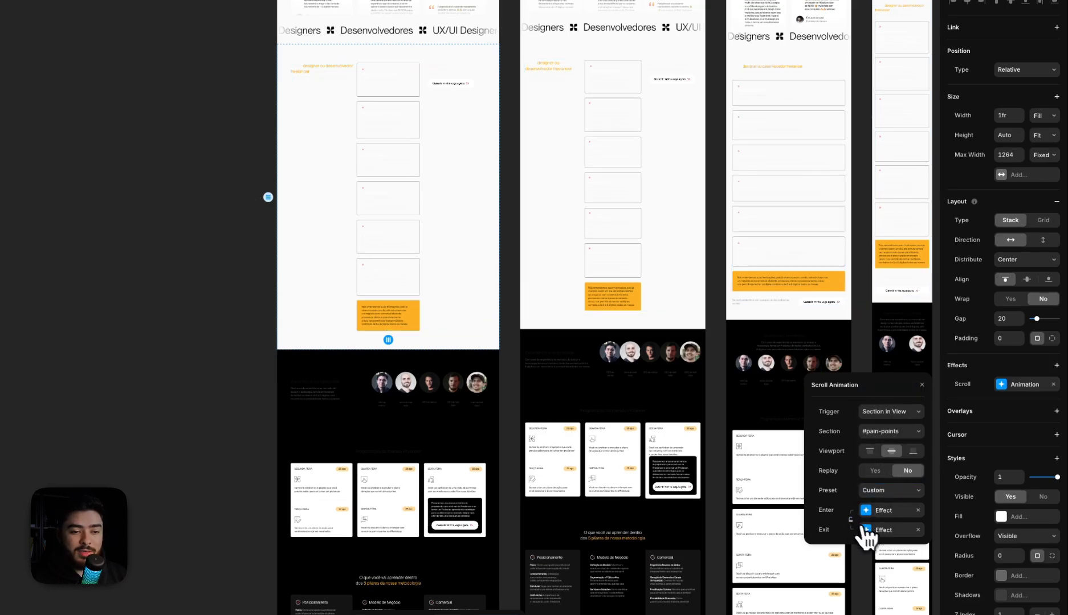
click(918, 531)
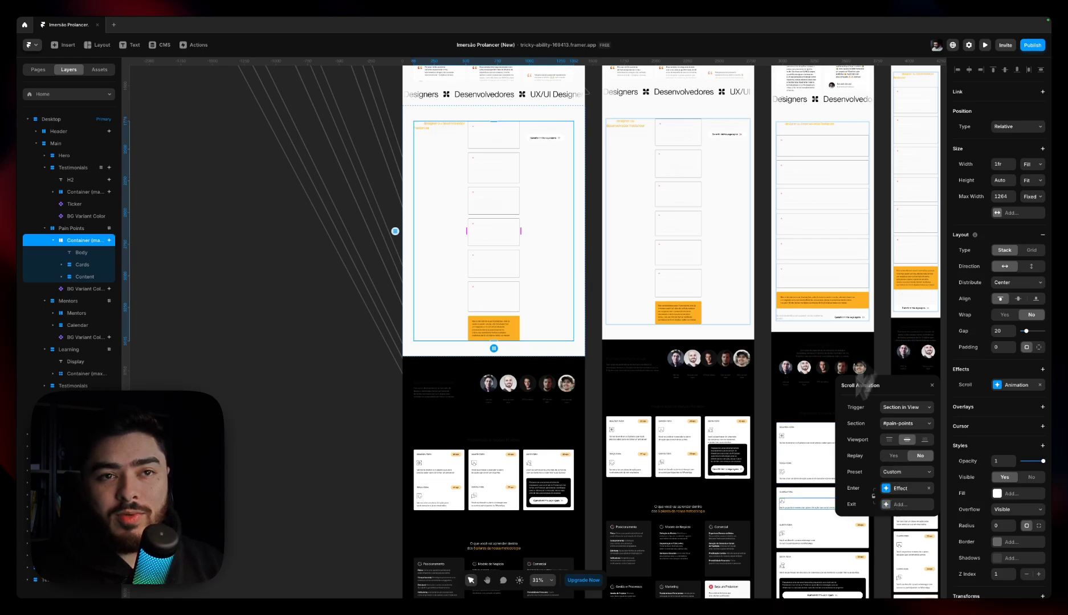
Try the Fade In preset on the container's Scroll Animation and preview the page while scrolling down
click(906, 472)
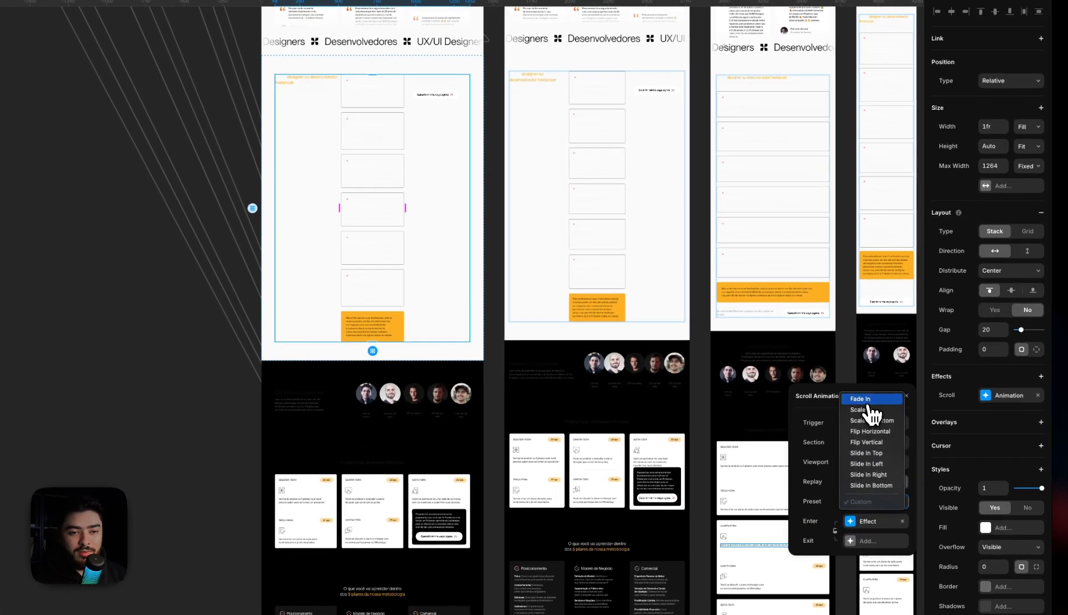
click(902, 397)
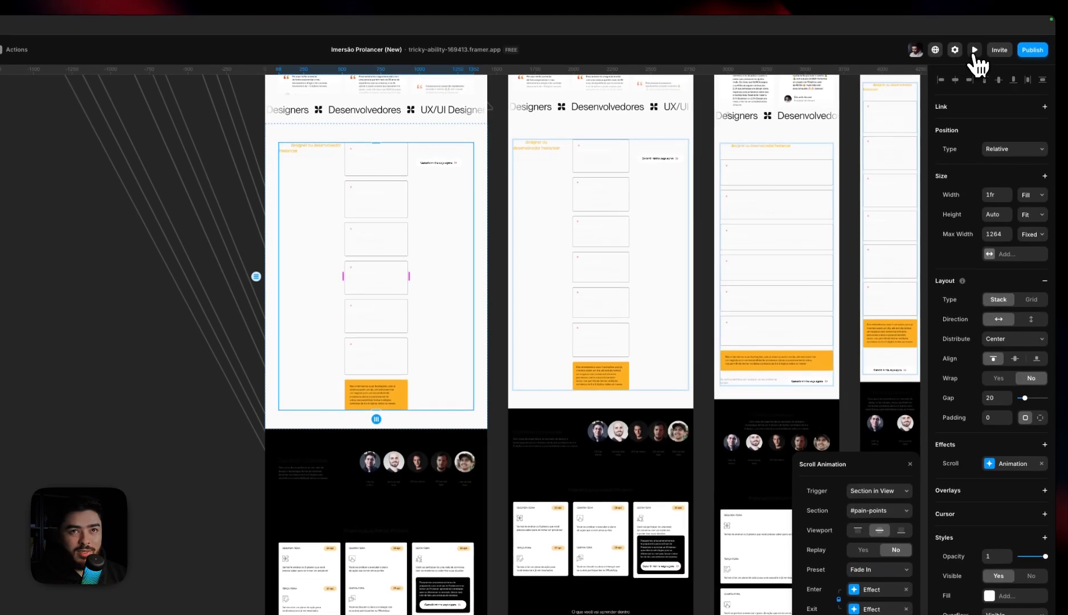
click(975, 50)
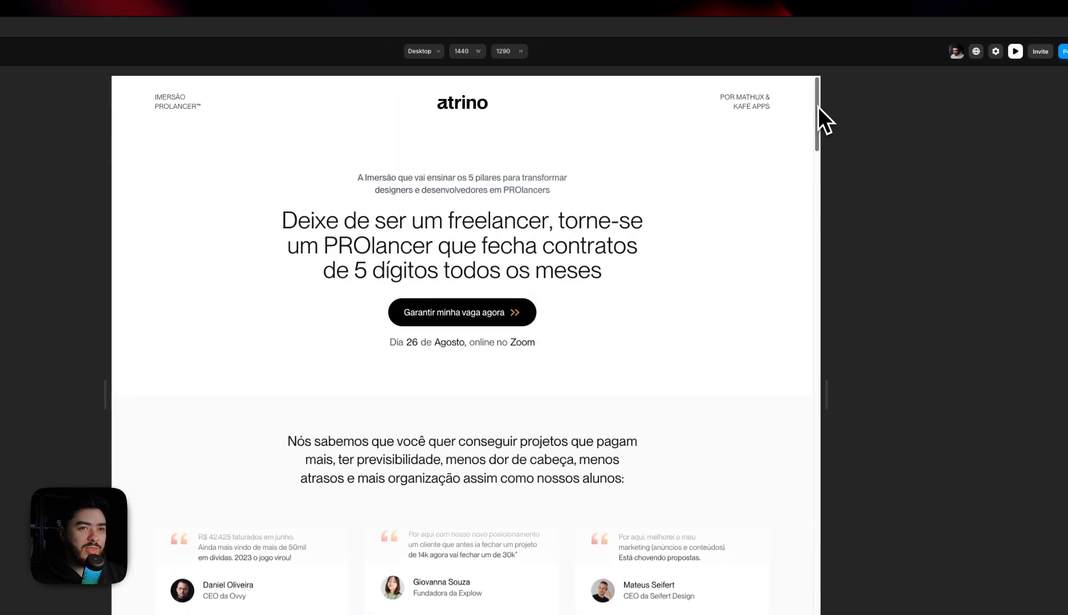
drag(819, 109, 819, 188)
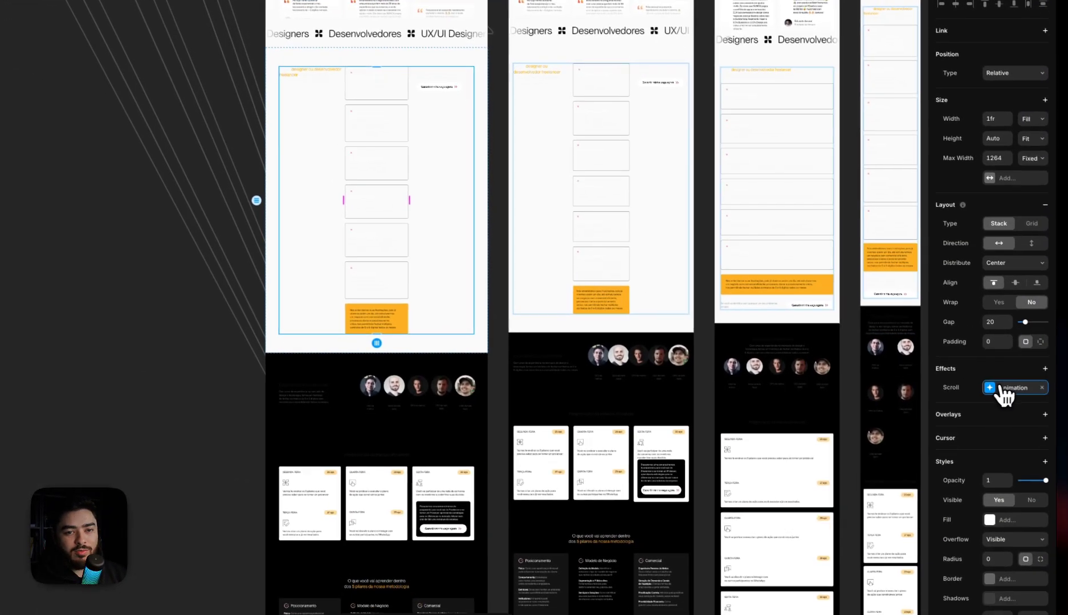
Open the container's Scroll Animation settings, preview the page while scrolling down and back up, and return to the canvas
click(1008, 385)
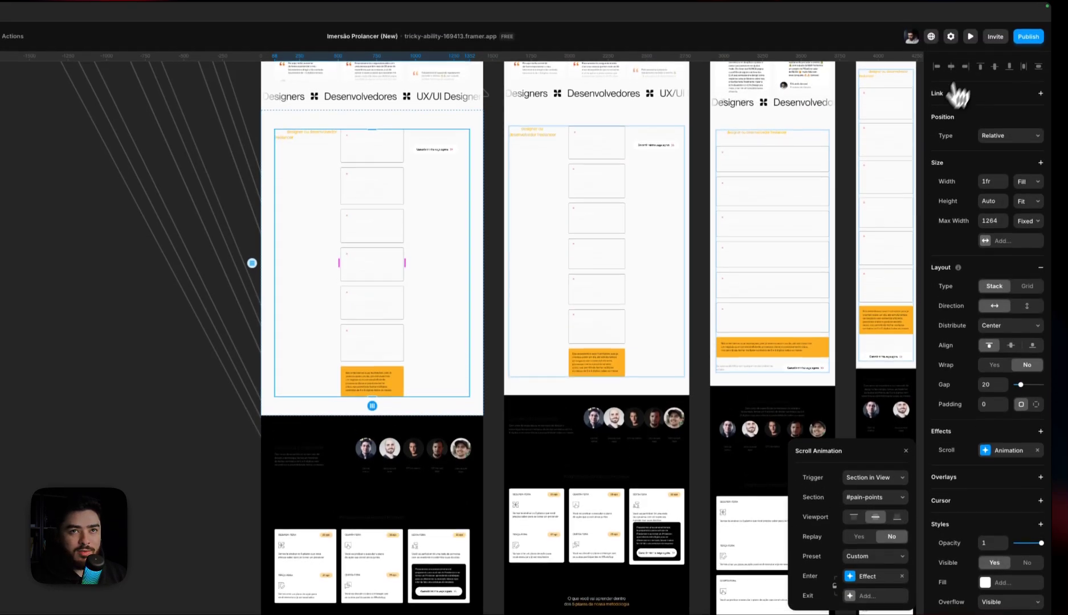
click(970, 46)
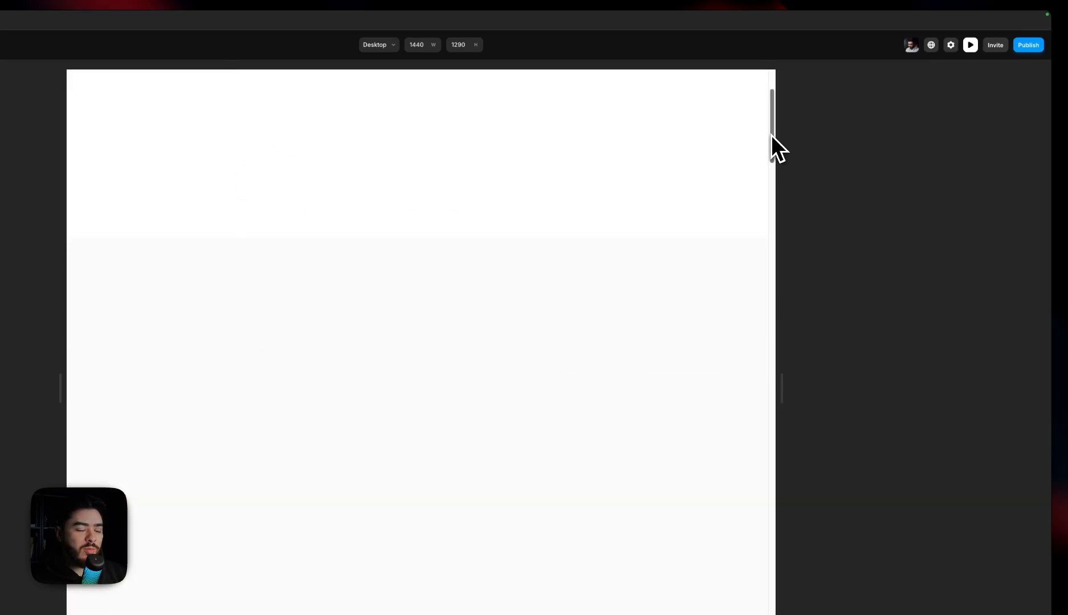
drag(771, 135, 770, 314)
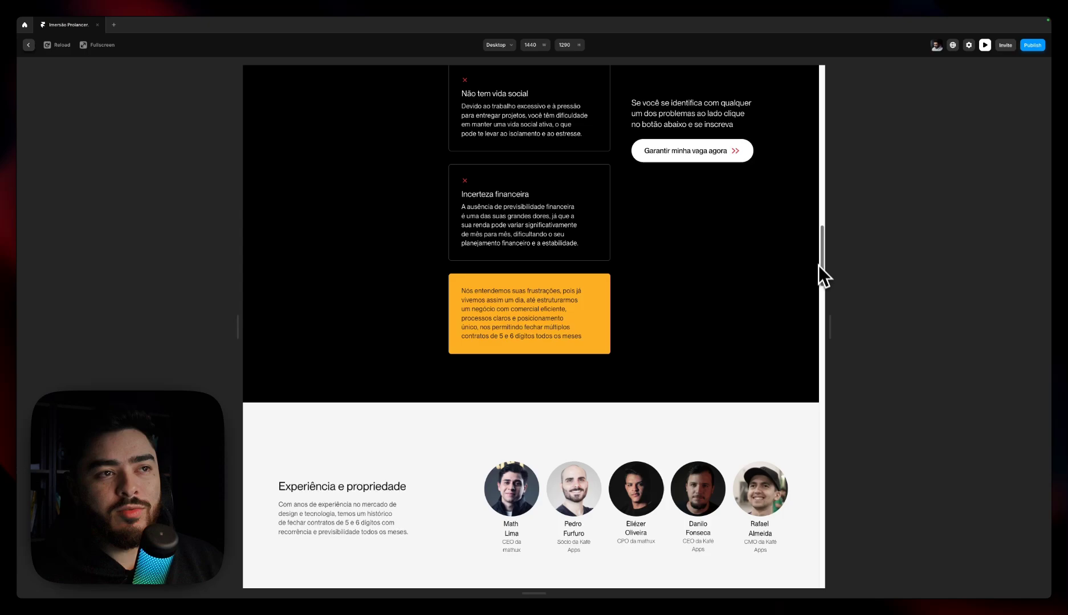
drag(819, 267, 798, 140)
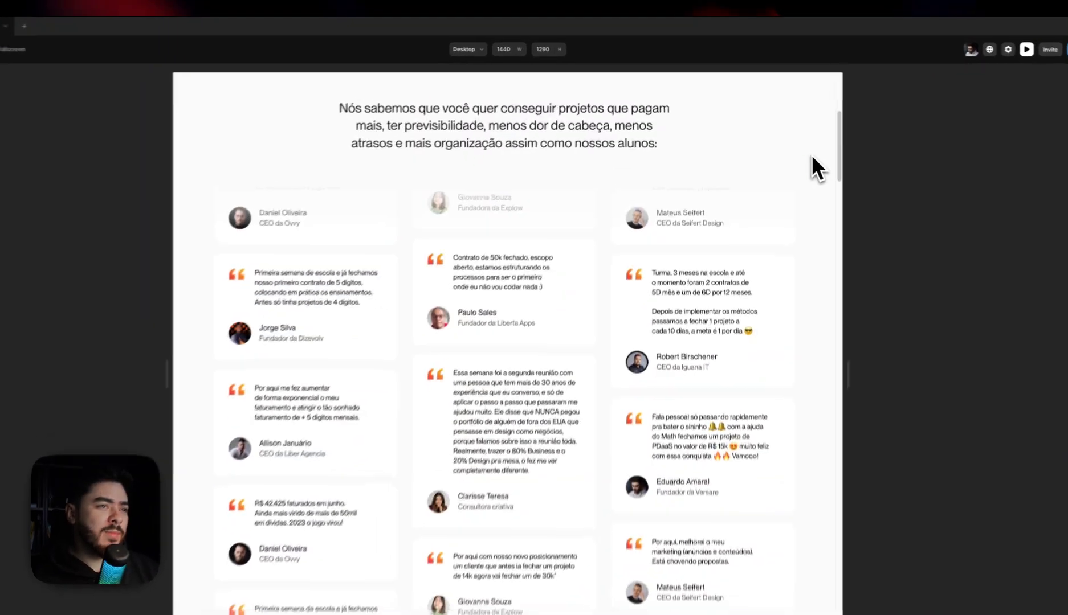
click(28, 45)
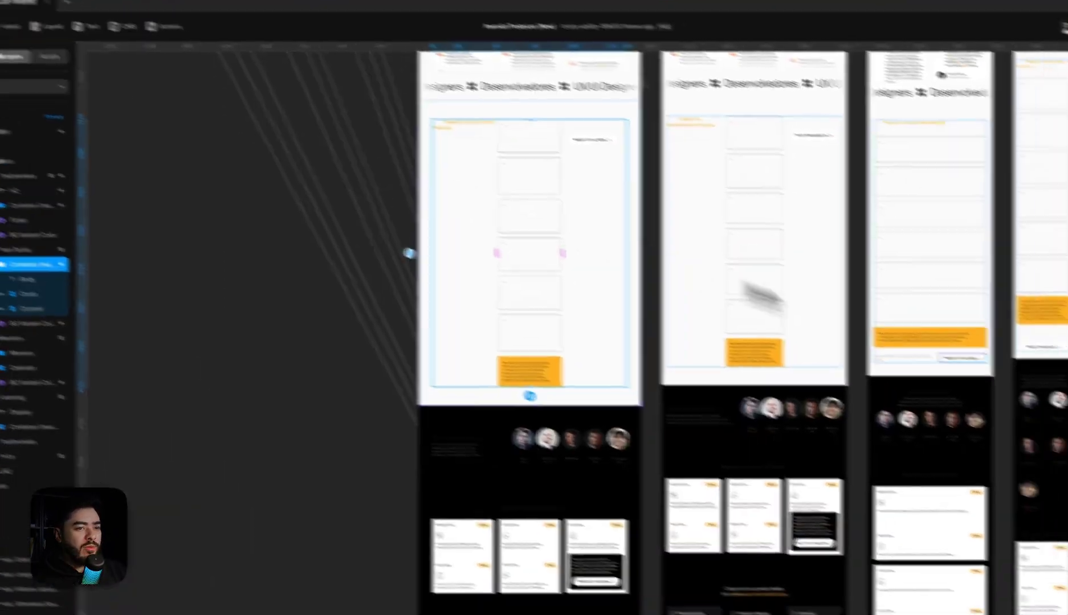
Select the content container in the Mentors section to check its Scroll effect
scroll(623, 462, down, 3)
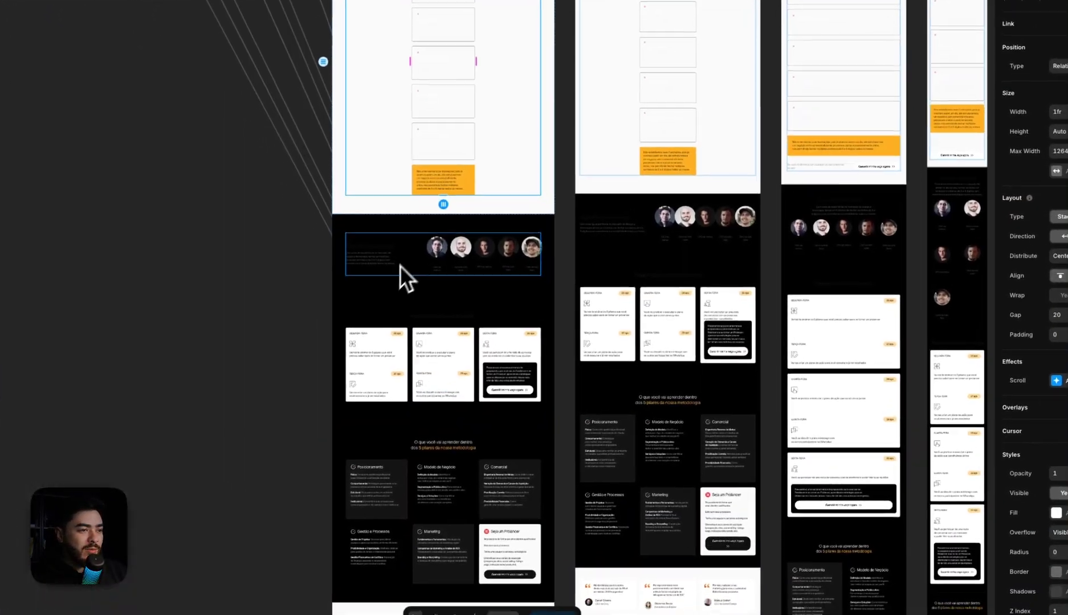
click(487, 323)
scroll(473, 282, up, 3)
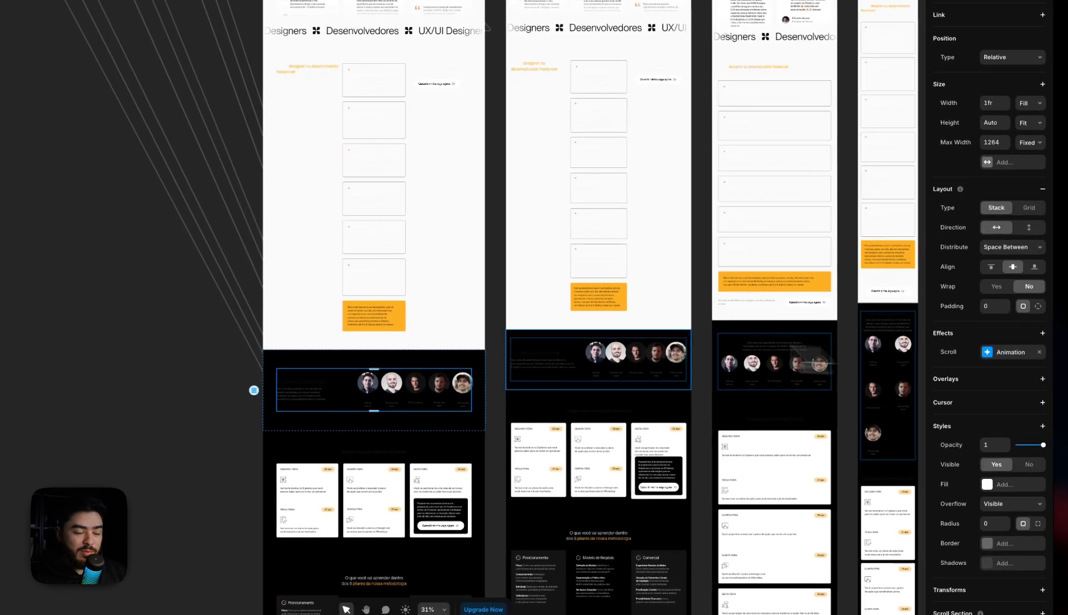
scroll(510, 283, up, 8)
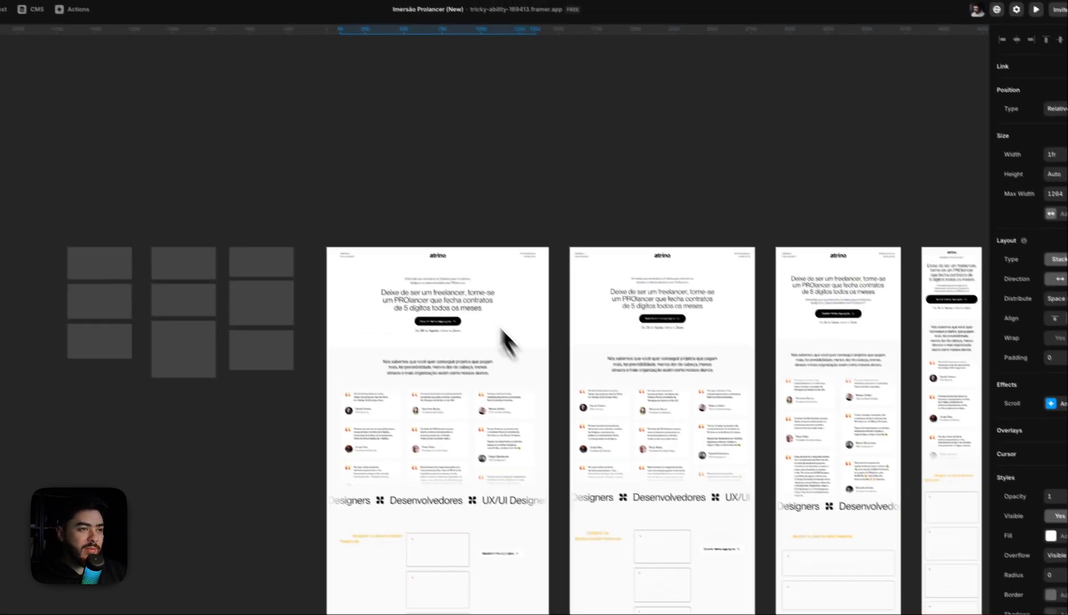
Select the Desktop breakpoint, preview the page from the hero through Pain Points to Mentors, and return to the canvas
click(351, 246)
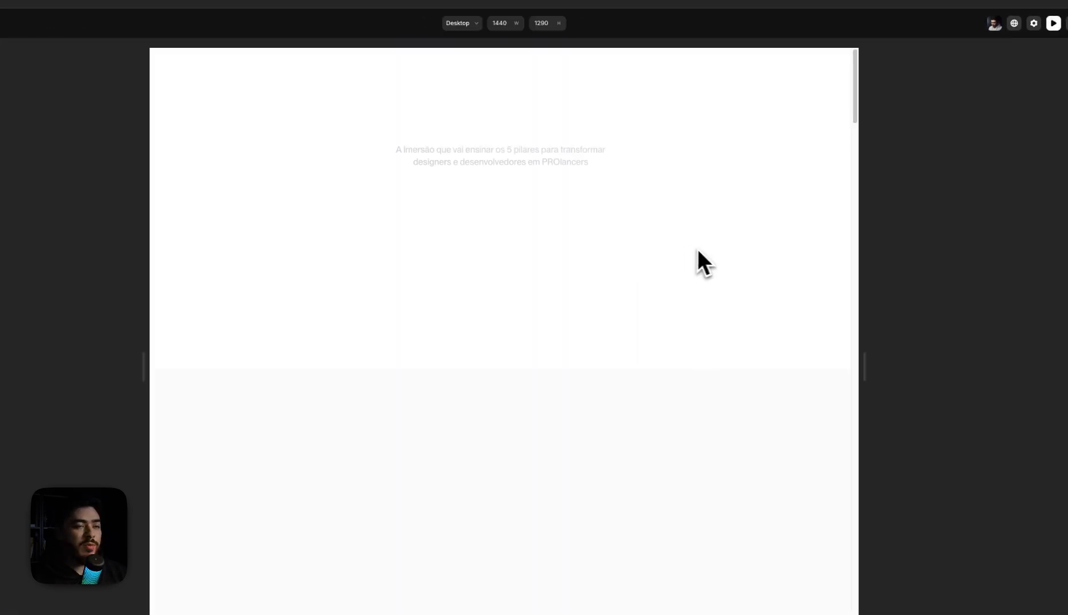
drag(855, 101, 850, 166)
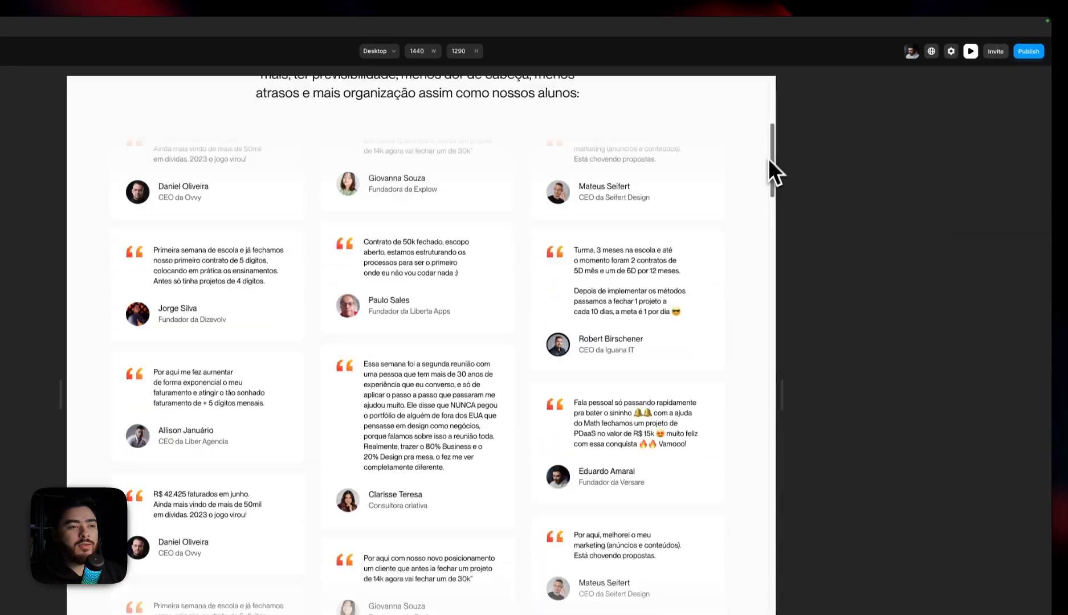
drag(767, 194, 819, 283)
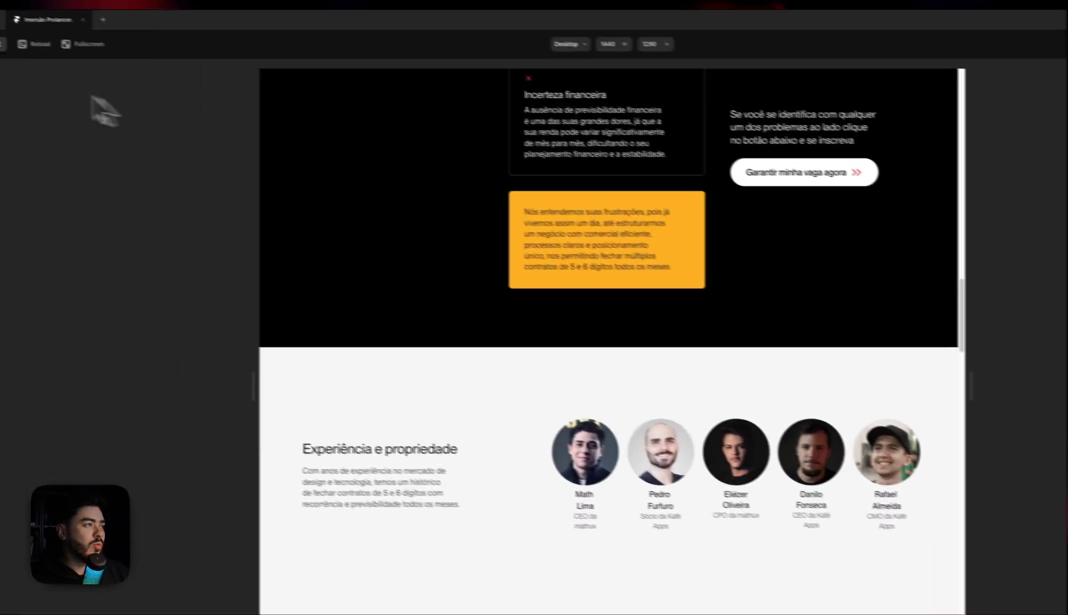
click(2, 45)
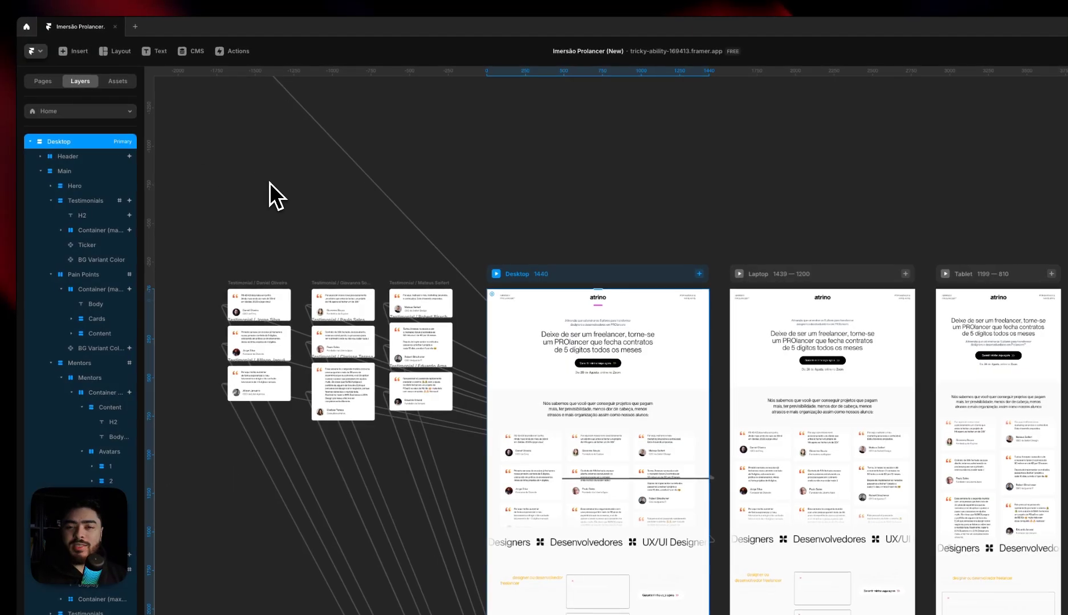